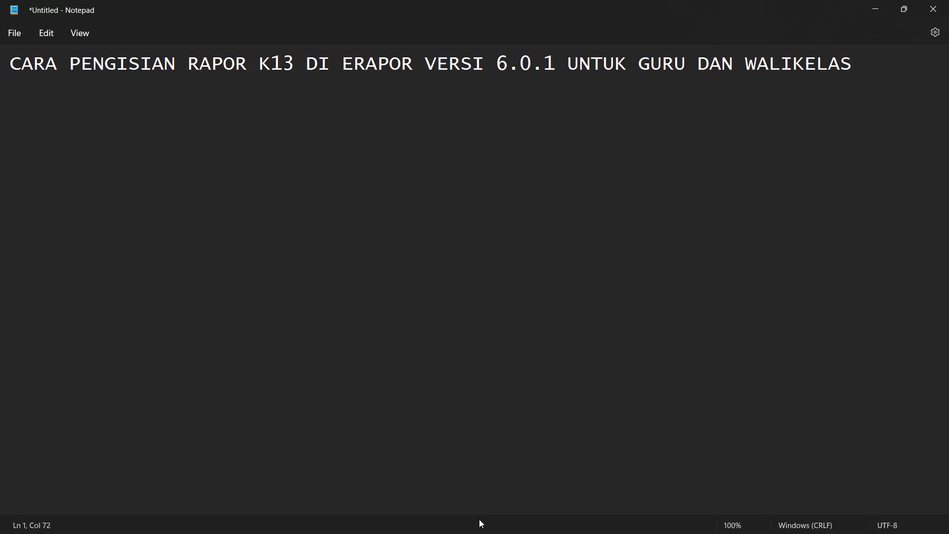
# Step: Switch to e-Rapor SMK in the browser and log in with the teacher's saved e-mail and password
pyautogui.click(879, 9)
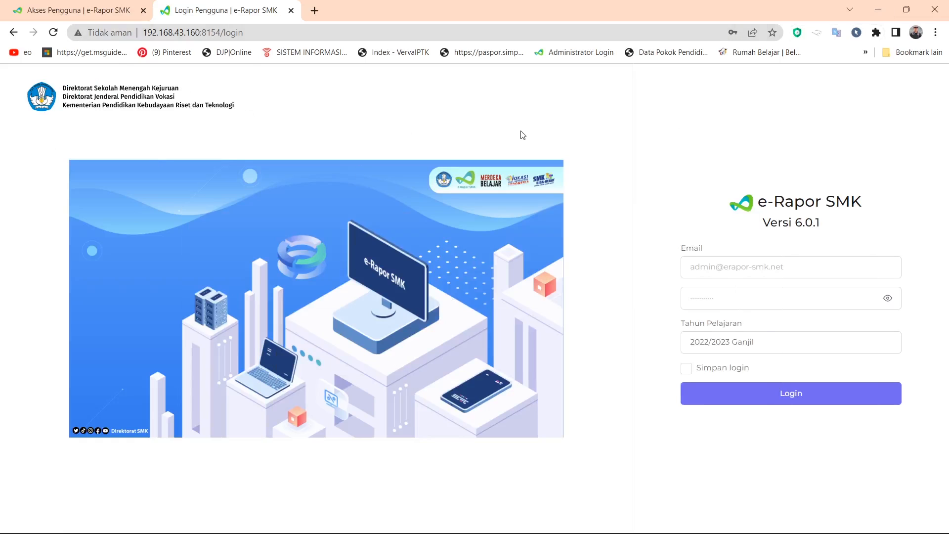
pyautogui.click(738, 270)
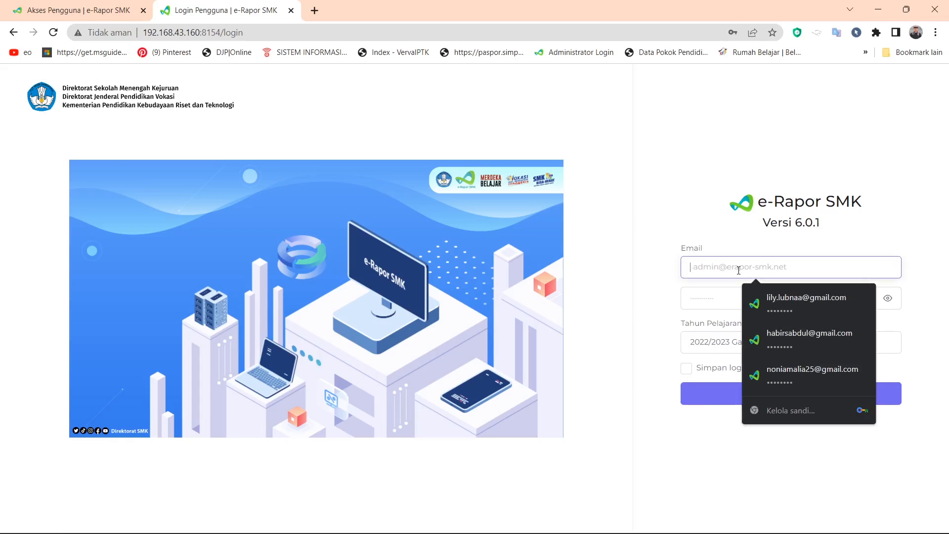
pyautogui.click(797, 342)
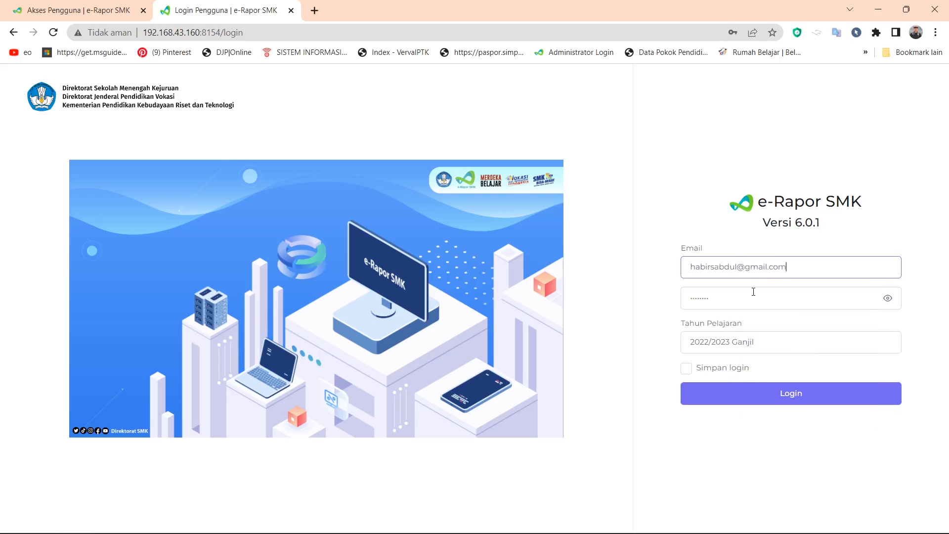
pyautogui.click(792, 398)
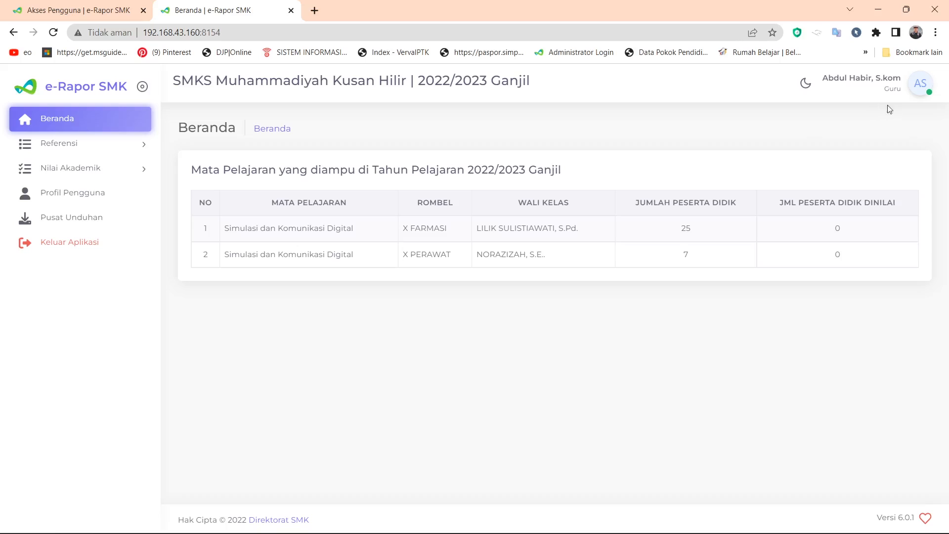
# Step: View the list of active students (Peserta Didik Aktif) in the Referensi section
pyautogui.click(69, 148)
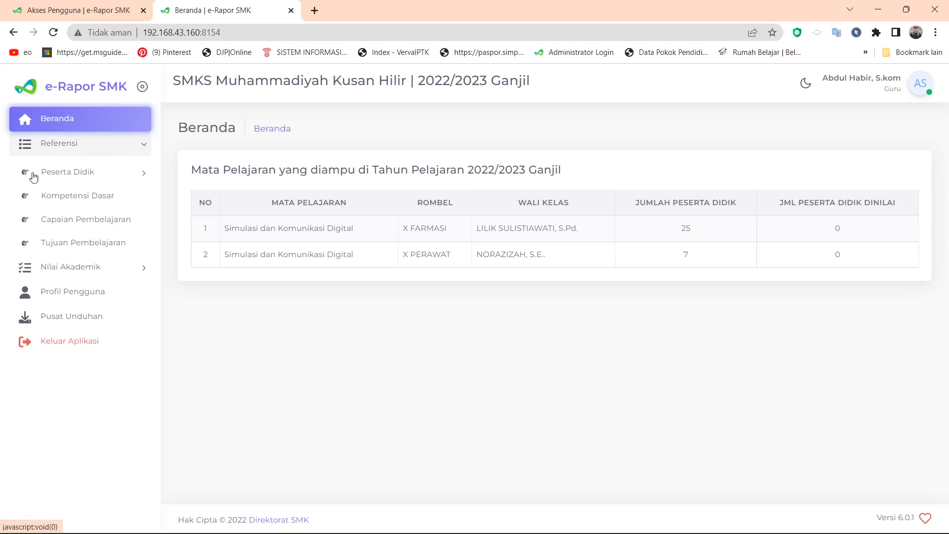
pyautogui.click(68, 178)
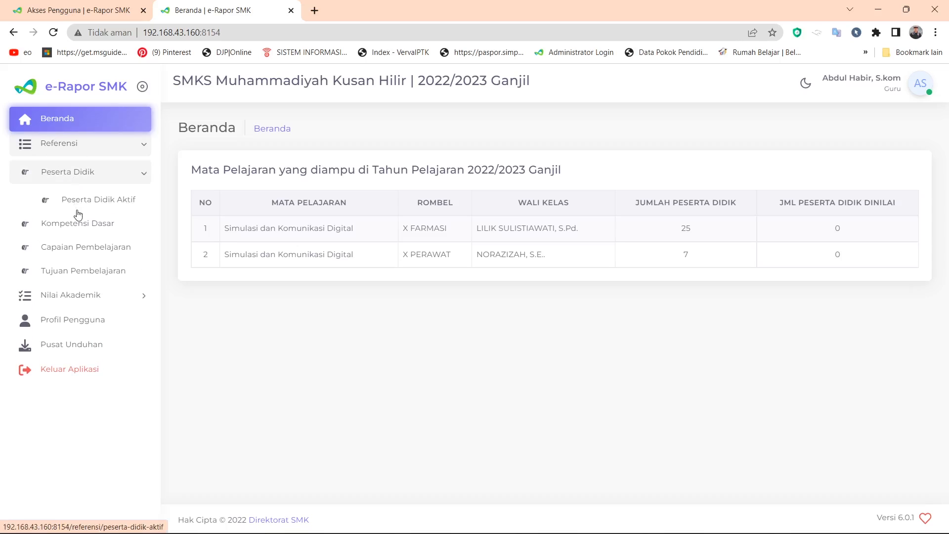
pyautogui.click(104, 207)
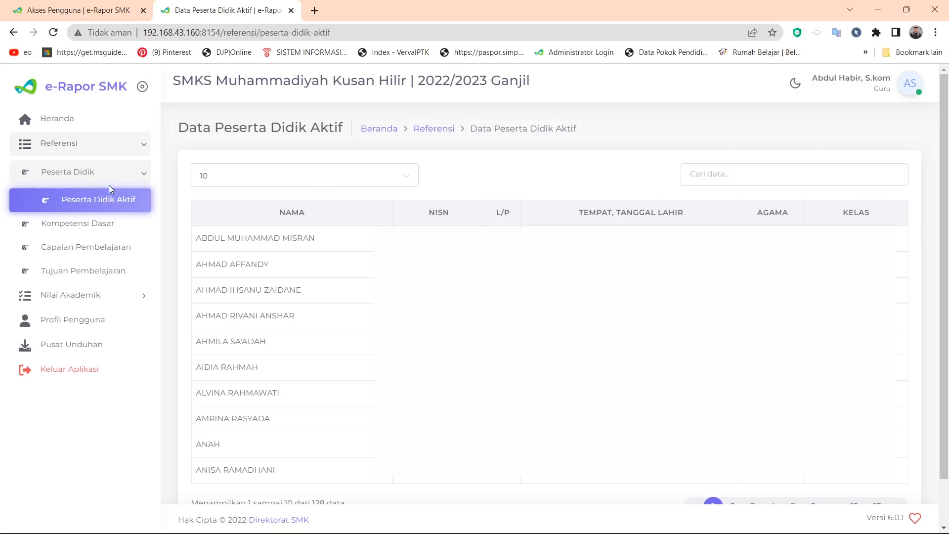
# Step: Start a new Kompetensi Dasar entry with Tingkat Kelas Kelas 10 and Rombongan Belajar X FARMASI
pyautogui.click(94, 231)
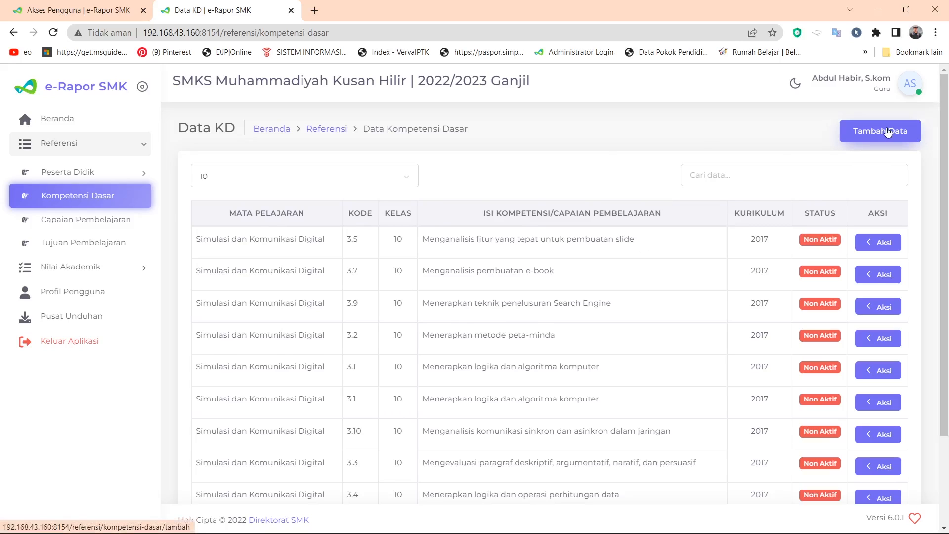
pyautogui.click(869, 134)
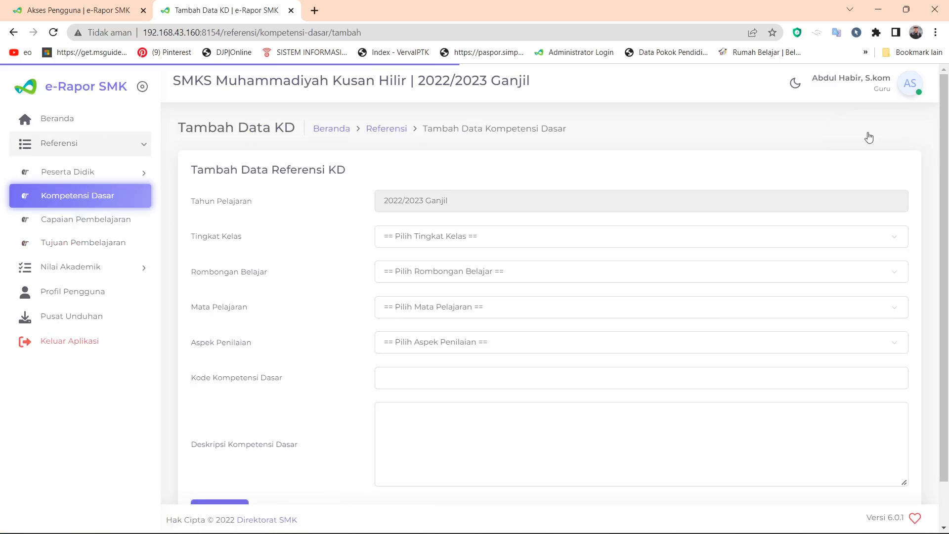
pyautogui.click(535, 237)
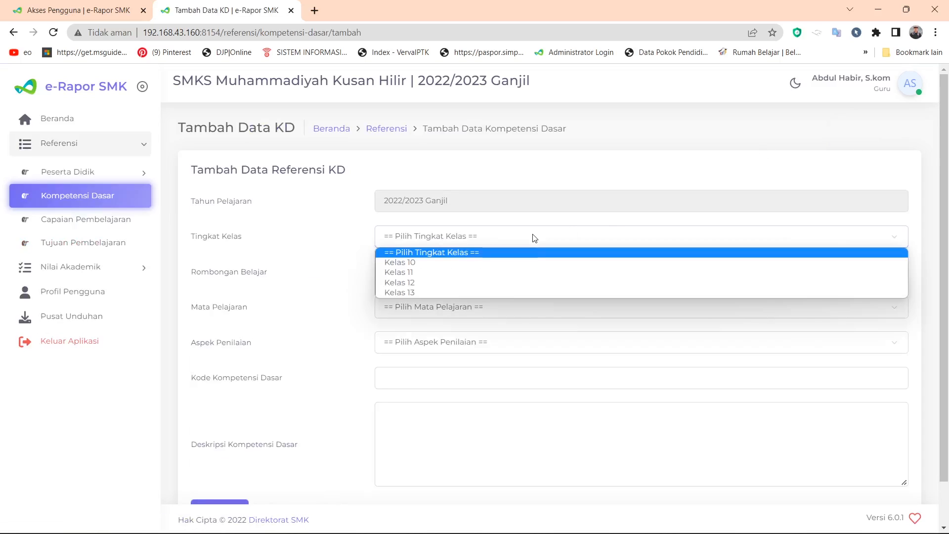
pyautogui.click(450, 261)
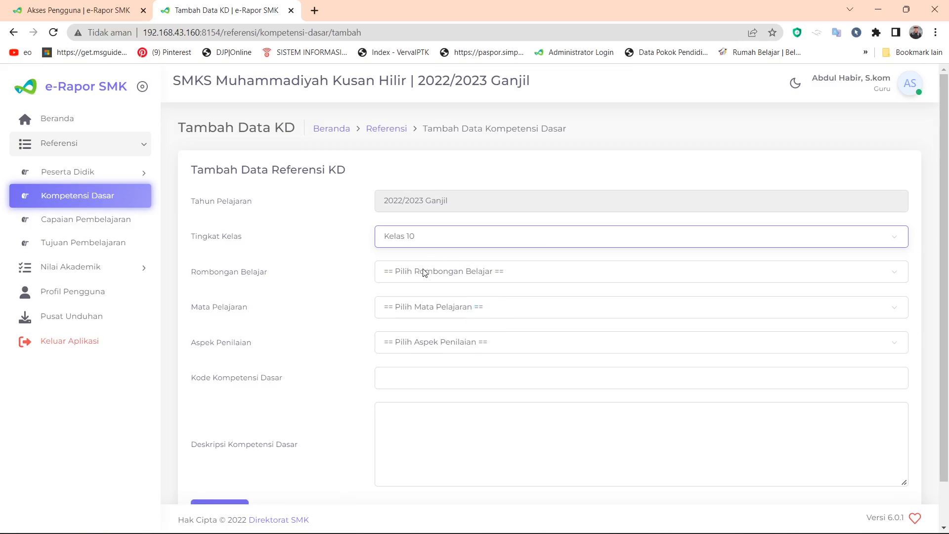
pyautogui.click(435, 275)
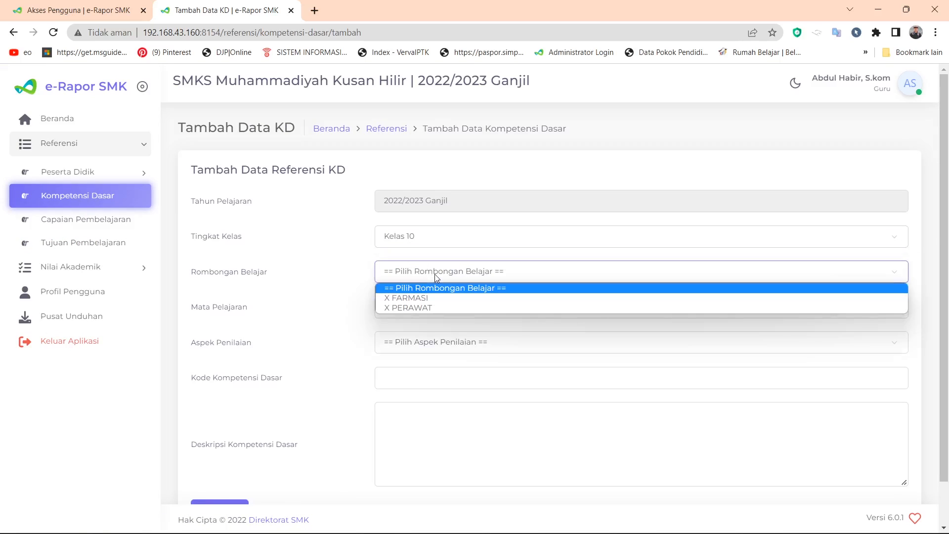
pyautogui.click(419, 299)
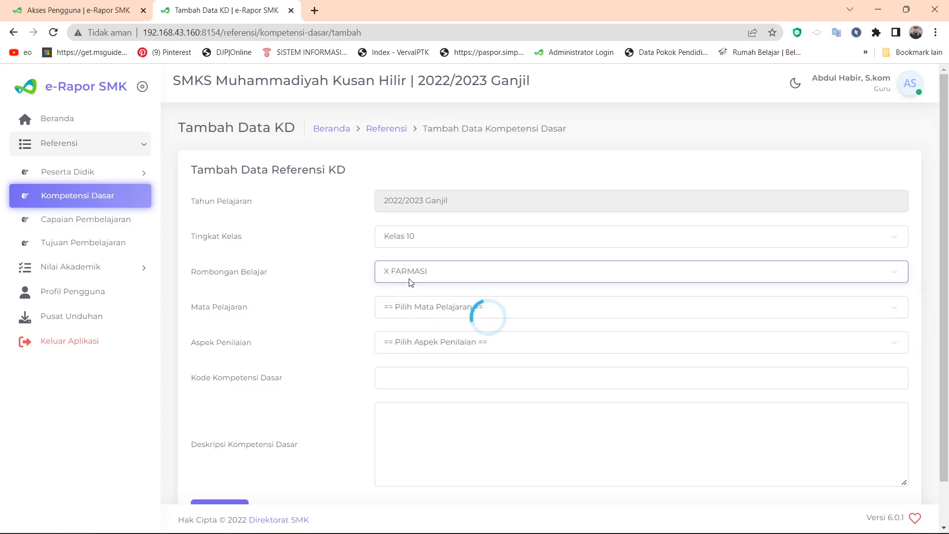
# Step: Set the new entry's subject to Simulasi dan Komunikasi Digital and Aspek Penilaian to Pengetahuan, and review its code and description fields
pyautogui.click(431, 308)
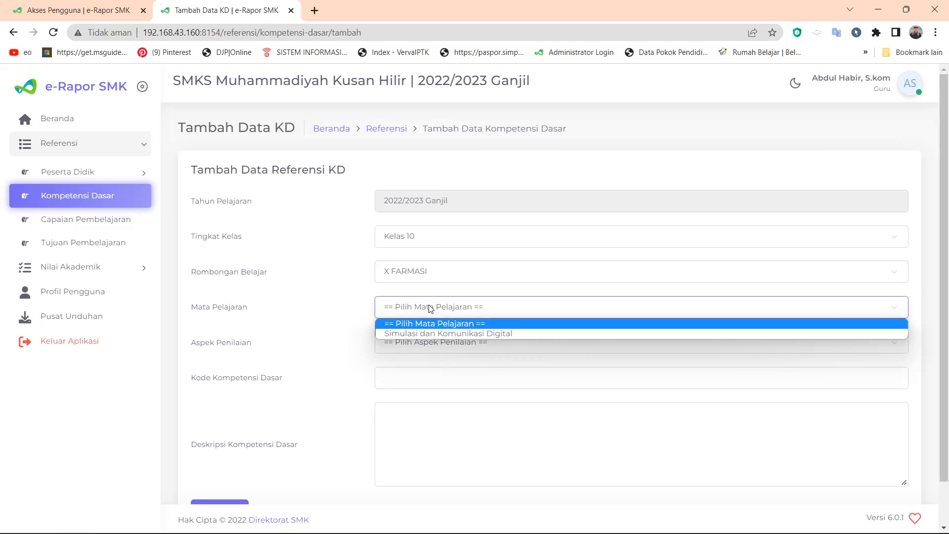
pyautogui.click(414, 330)
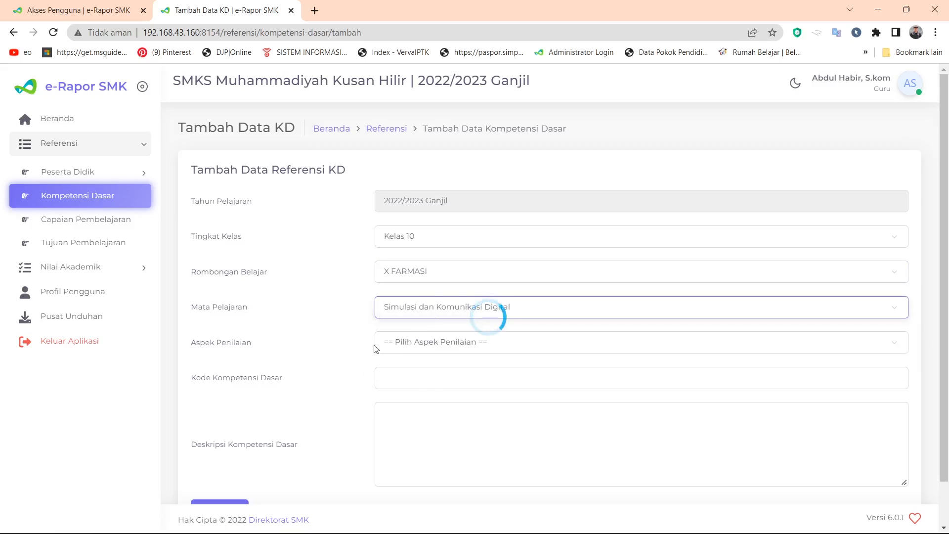
pyautogui.click(441, 342)
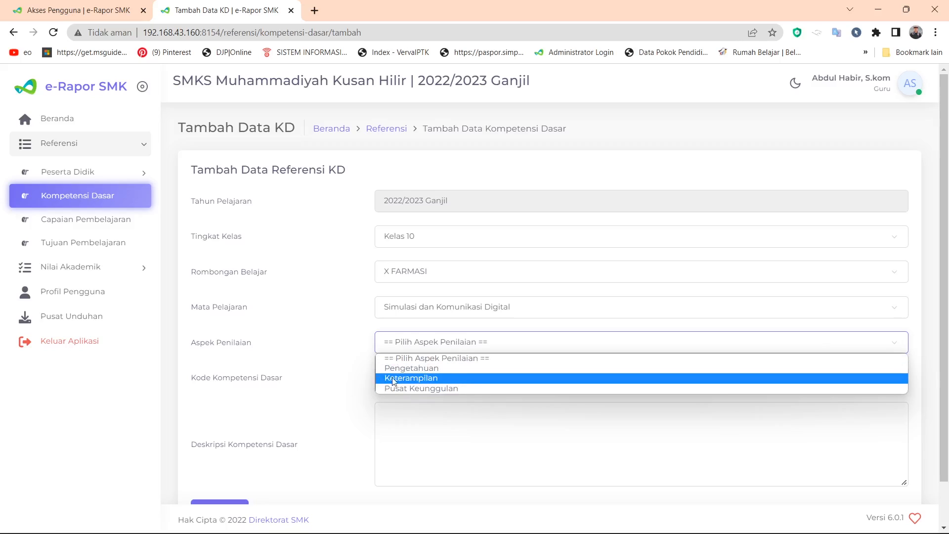
pyautogui.click(417, 368)
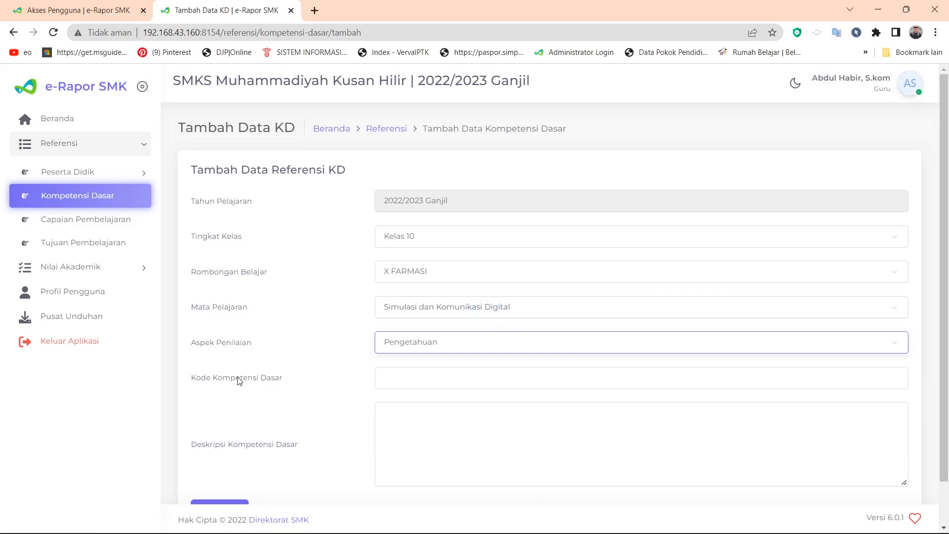
pyautogui.click(402, 378)
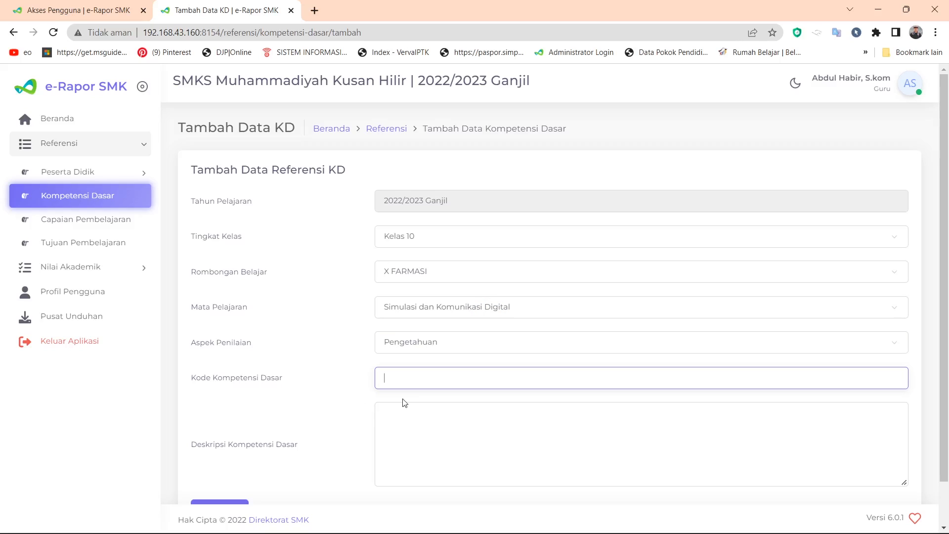
pyautogui.click(421, 432)
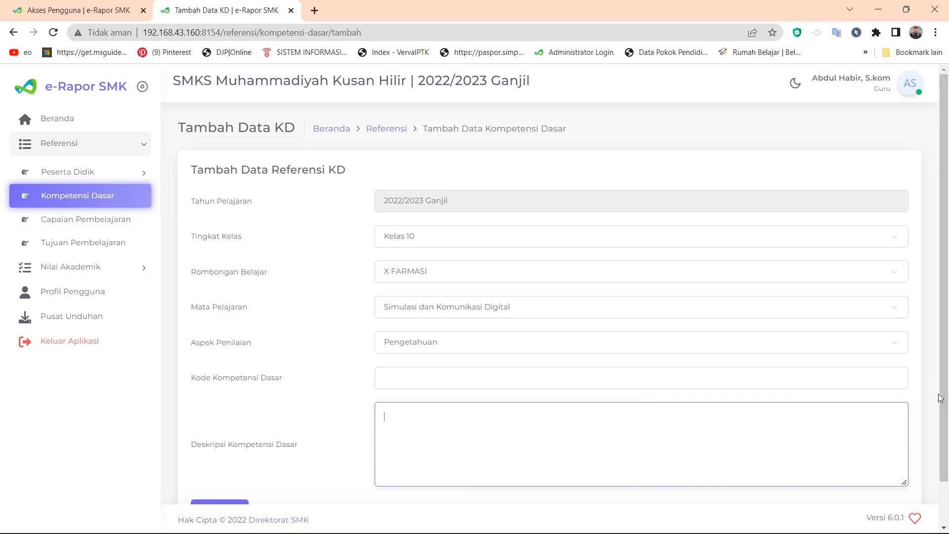
pyautogui.scroll(-1, 940, 398)
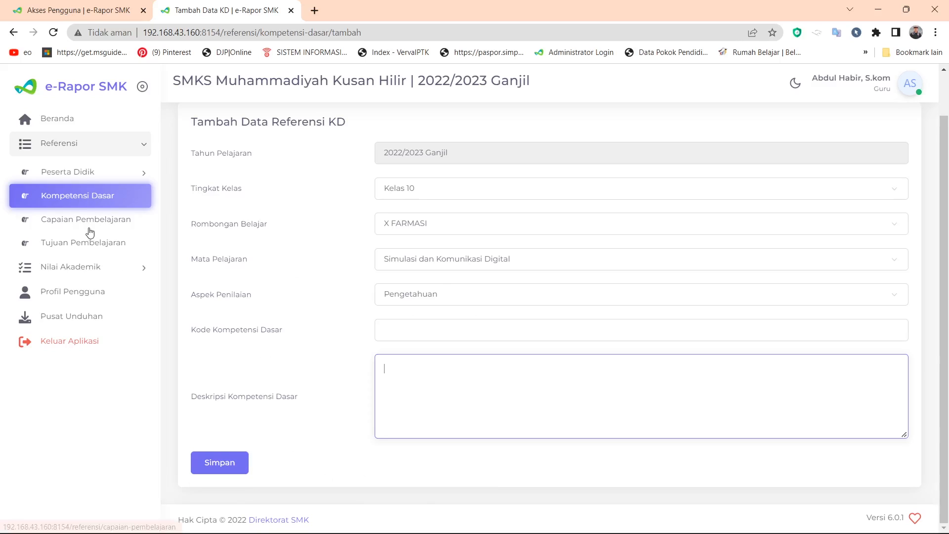
# Step: Return to the Kompetensi Dasar list and look through pages 6 to 9 for the competencies to activate
pyautogui.click(87, 197)
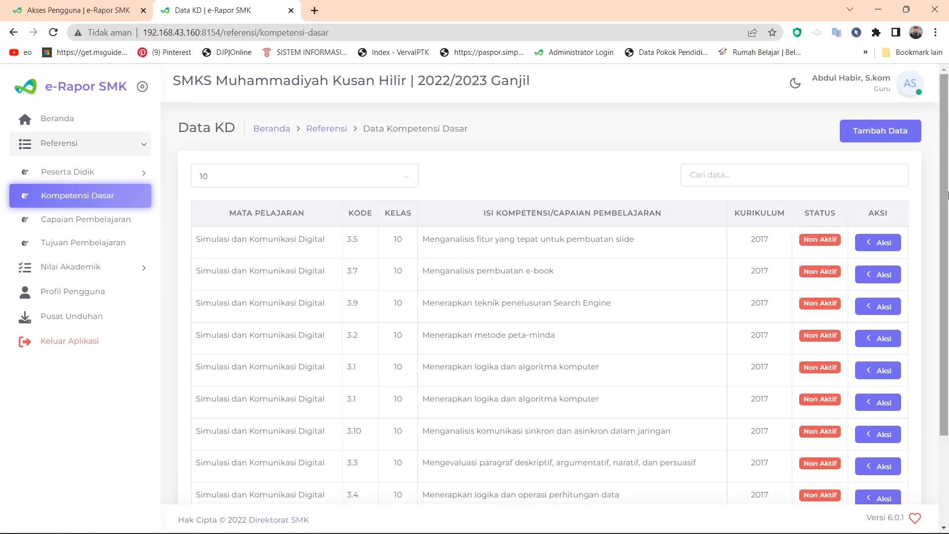
pyautogui.moveTo(947, 194); pyautogui.dragTo(935, 255)
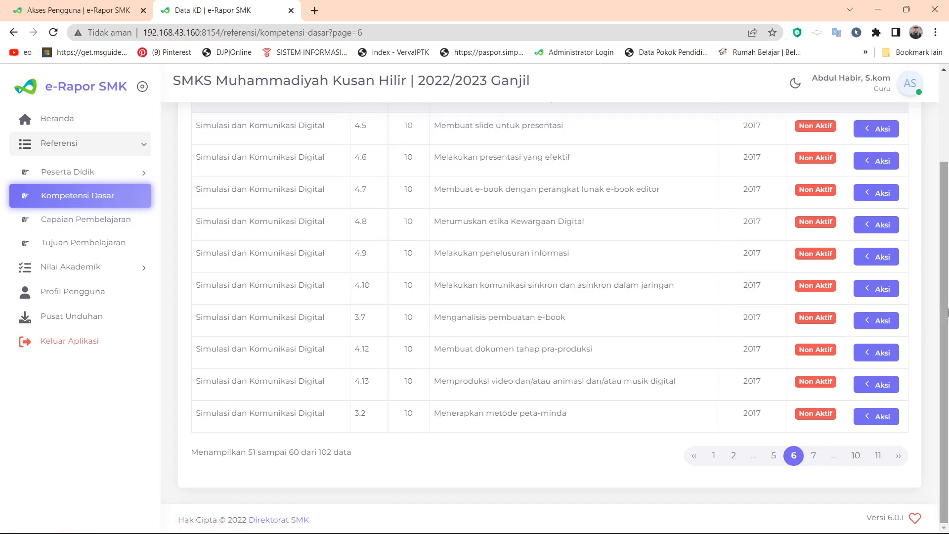
pyautogui.moveTo(948, 307)
pyautogui.mouseDown()
pyautogui.moveTo(943, 275)
pyautogui.moveTo(946, 305)
pyautogui.mouseUp()
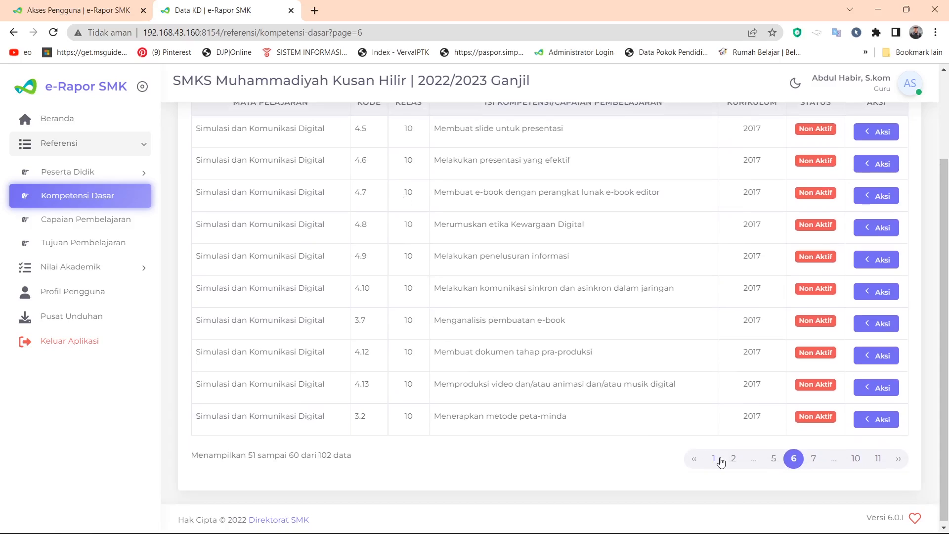
pyautogui.click(812, 463)
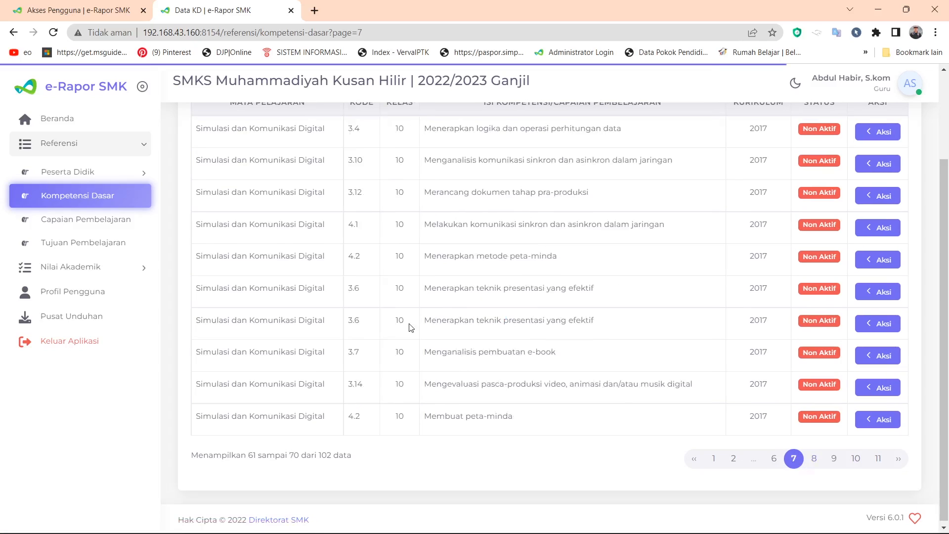
pyautogui.moveTo(946, 325); pyautogui.dragTo(947, 329)
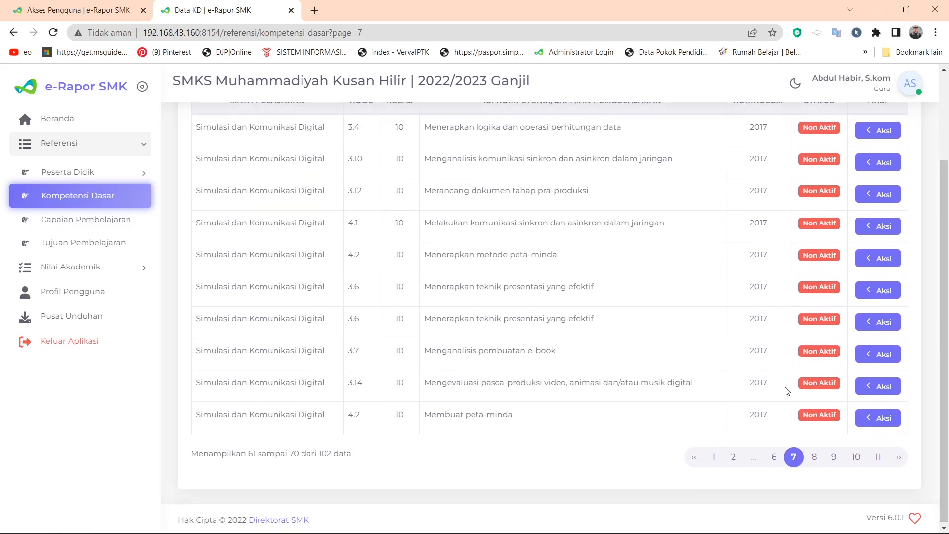
pyautogui.click(811, 457)
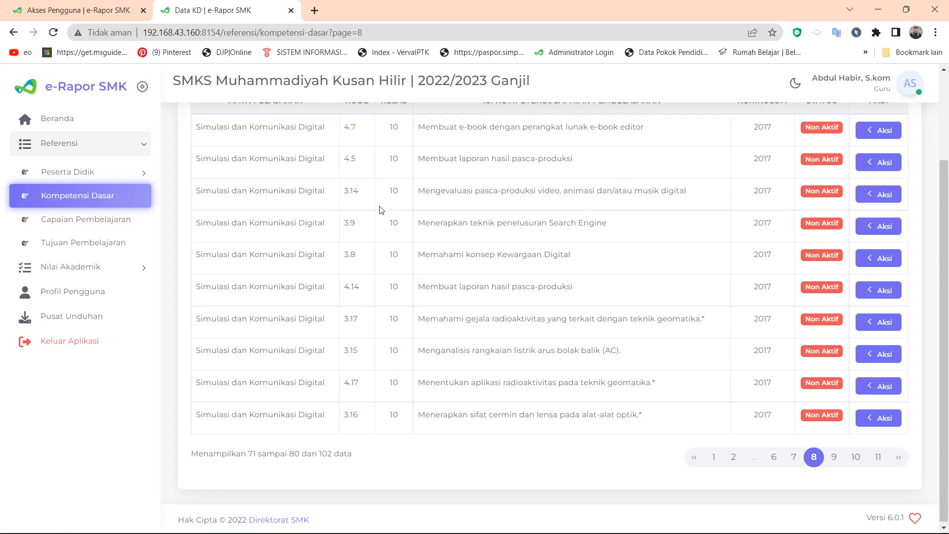
pyautogui.moveTo(947, 291)
pyautogui.mouseDown()
pyautogui.moveTo(948, 263)
pyautogui.moveTo(948, 293)
pyautogui.mouseUp()
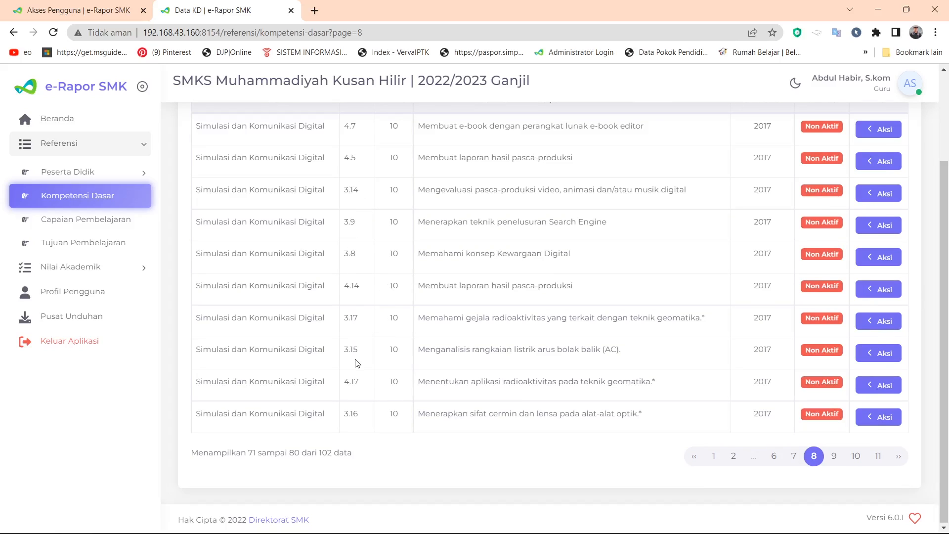
pyautogui.click(834, 457)
# Step: Activate competency 3.1 "Menerapkan logika dan algoritma komputer" on page 10 of the Kompetensi Dasar list
pyautogui.click(856, 456)
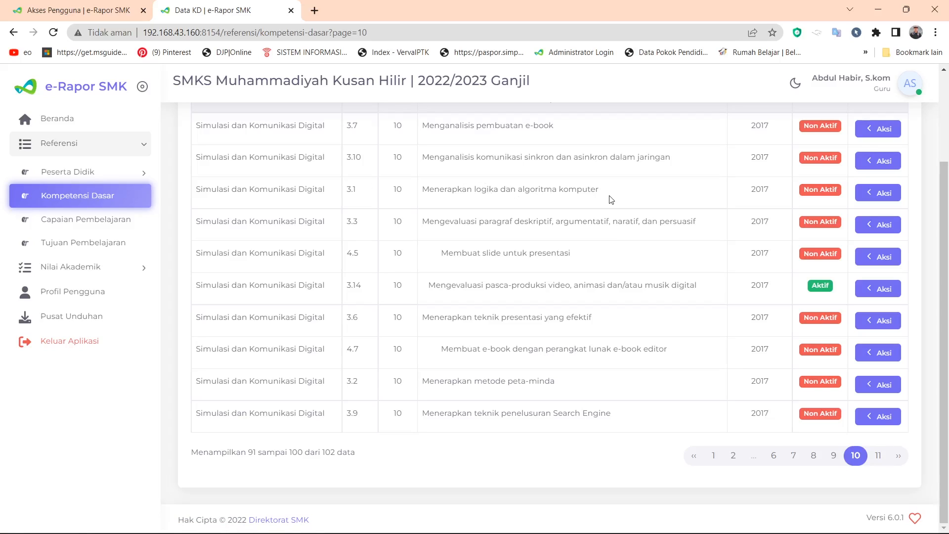
pyautogui.click(878, 193)
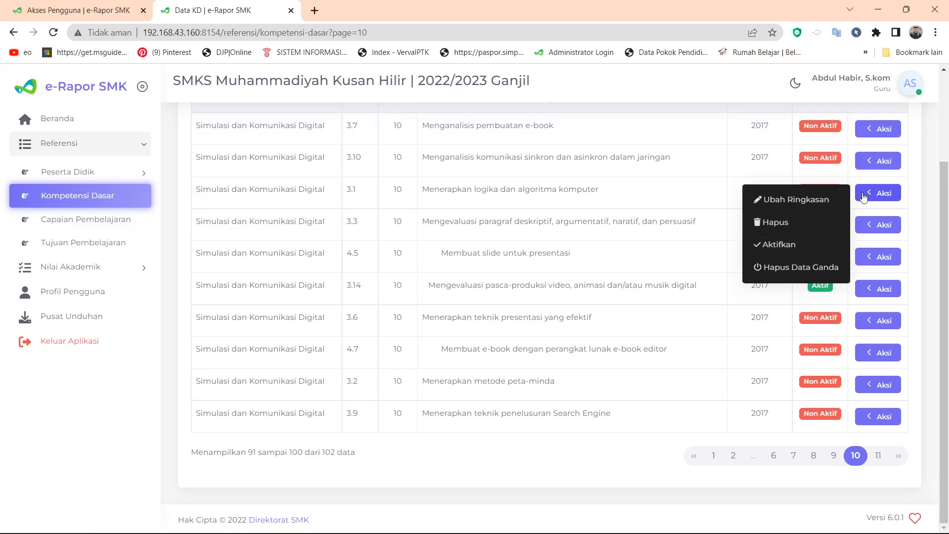
pyautogui.click(800, 245)
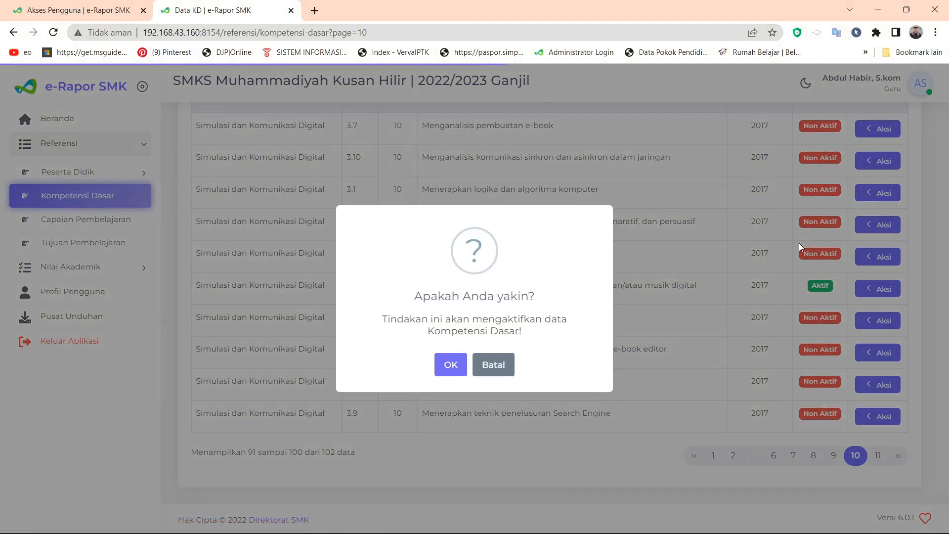
pyautogui.click(450, 365)
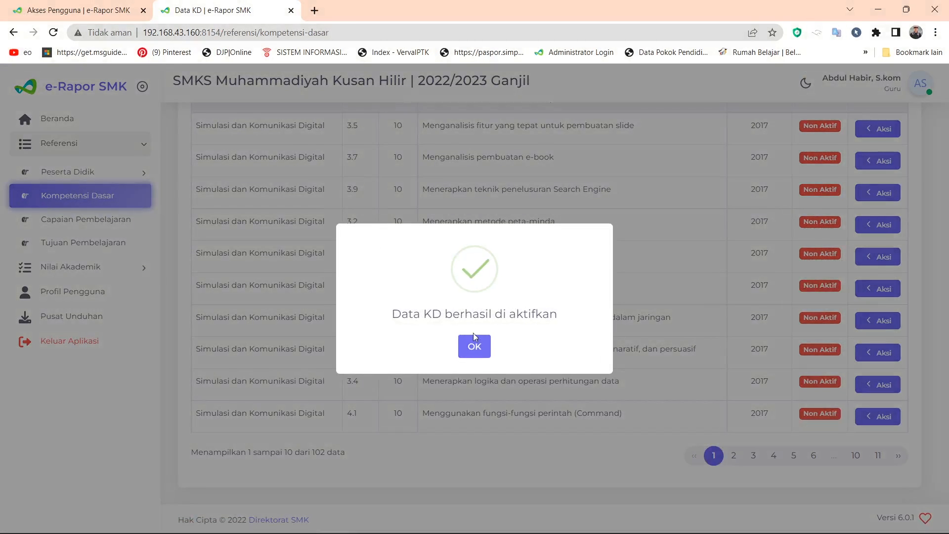
pyautogui.click(474, 345)
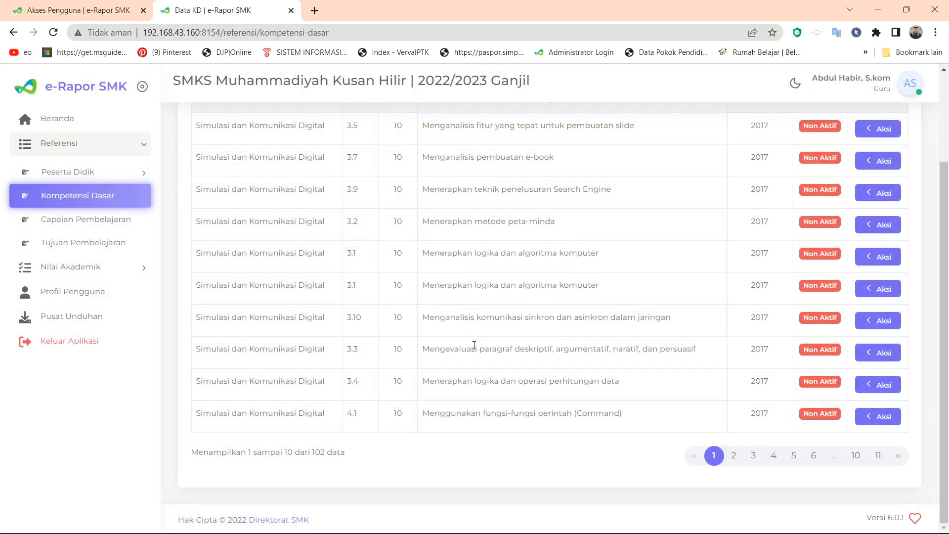
# Step: Activate competency 3.2 "Menerapkan metode peta-minda" on page 6 of the Kompetensi Dasar list
pyautogui.click(813, 456)
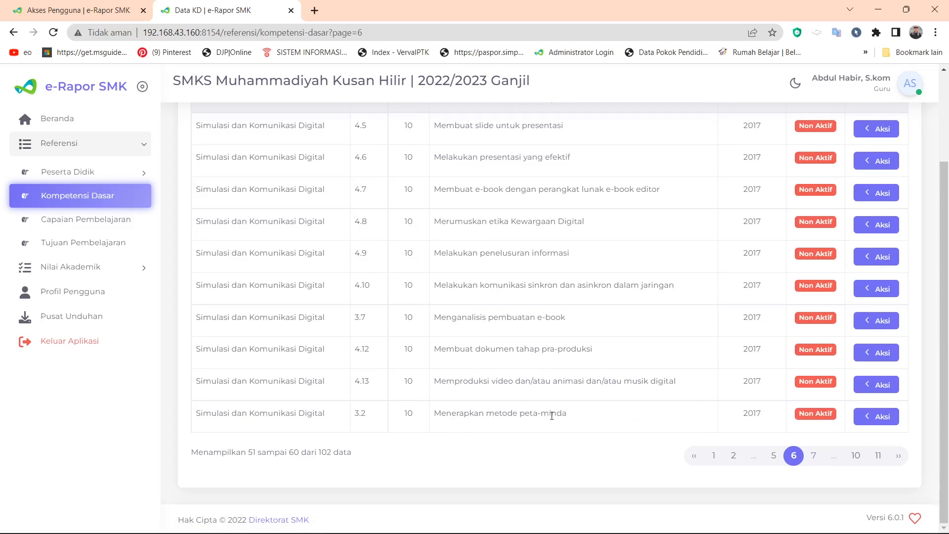
pyautogui.click(876, 416)
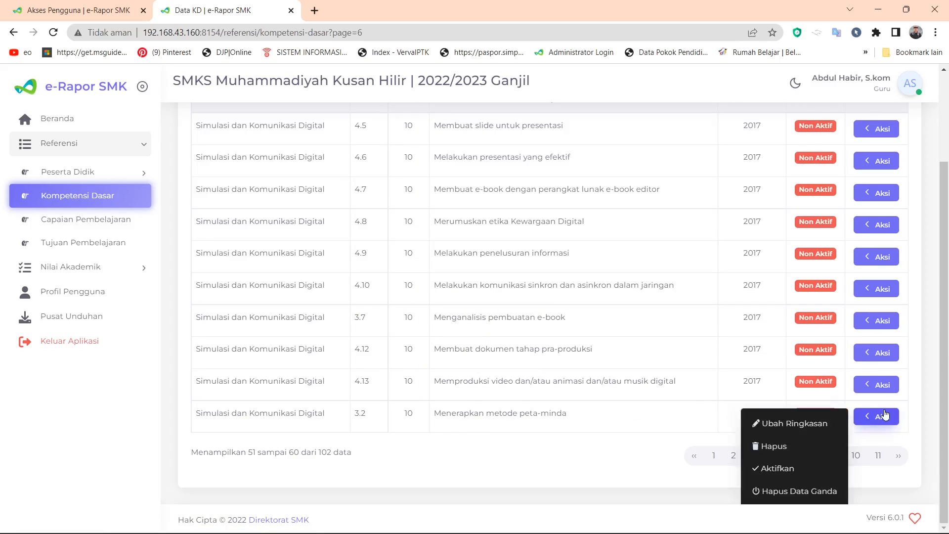
pyautogui.click(784, 469)
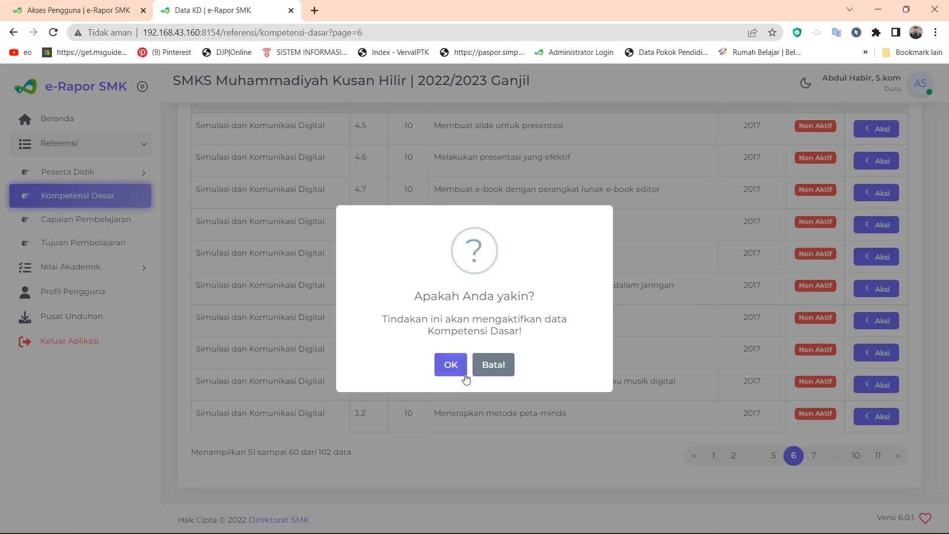
pyautogui.click(461, 372)
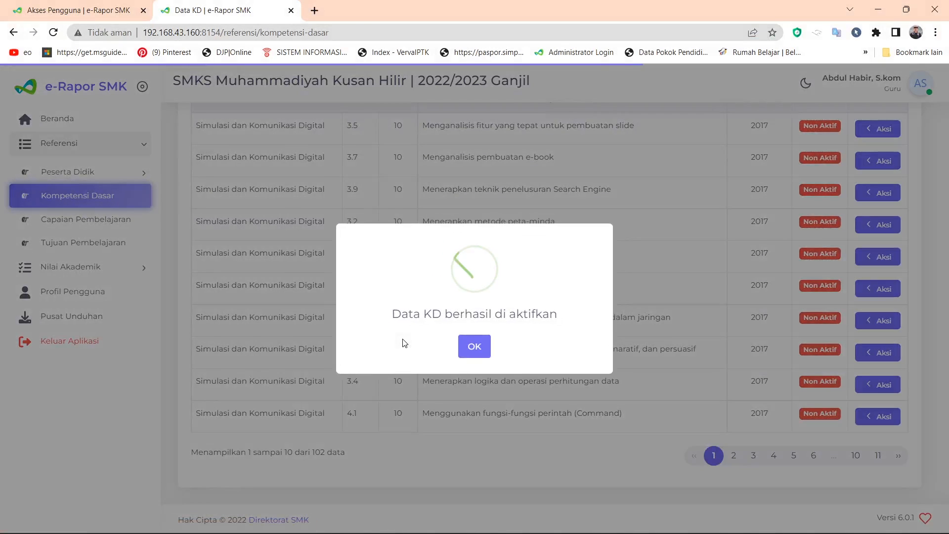
pyautogui.click(471, 342)
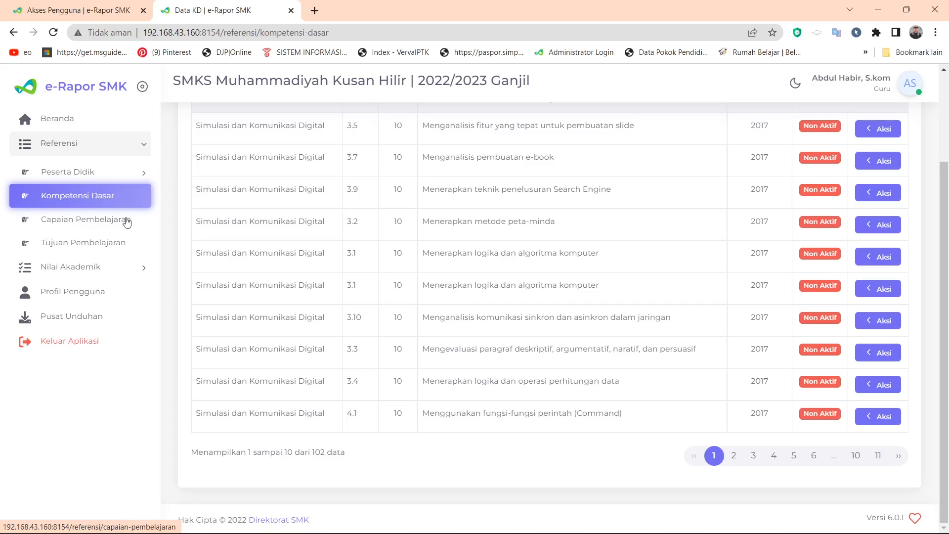
# Step: Start a new Capaian Pembelajaran entry and set its Tingkat Kelas to Kelas 10
pyautogui.click(67, 225)
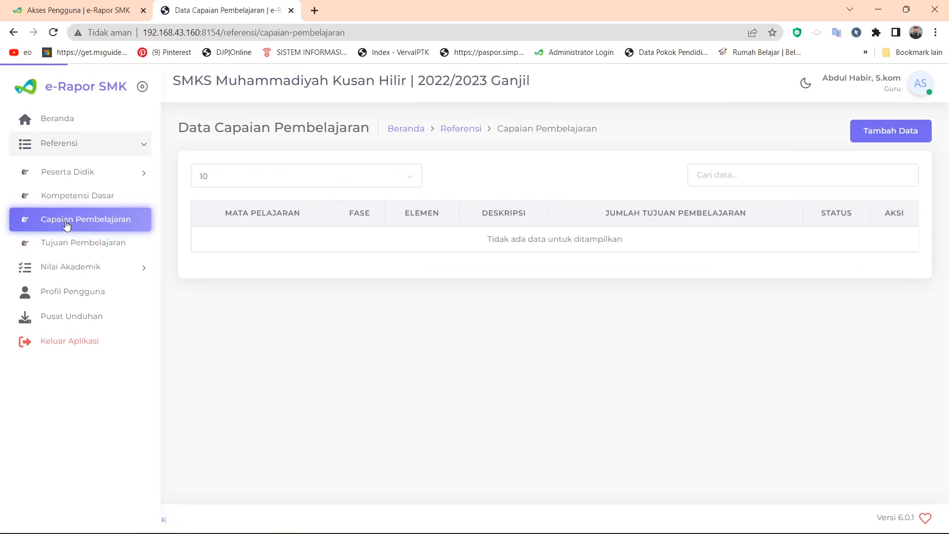
pyautogui.click(879, 137)
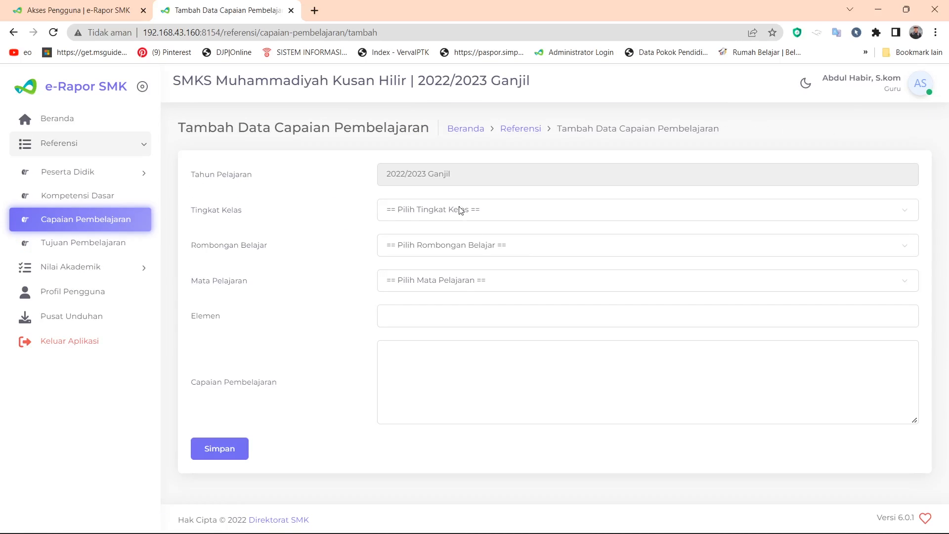
pyautogui.click(459, 210)
pyautogui.click(432, 236)
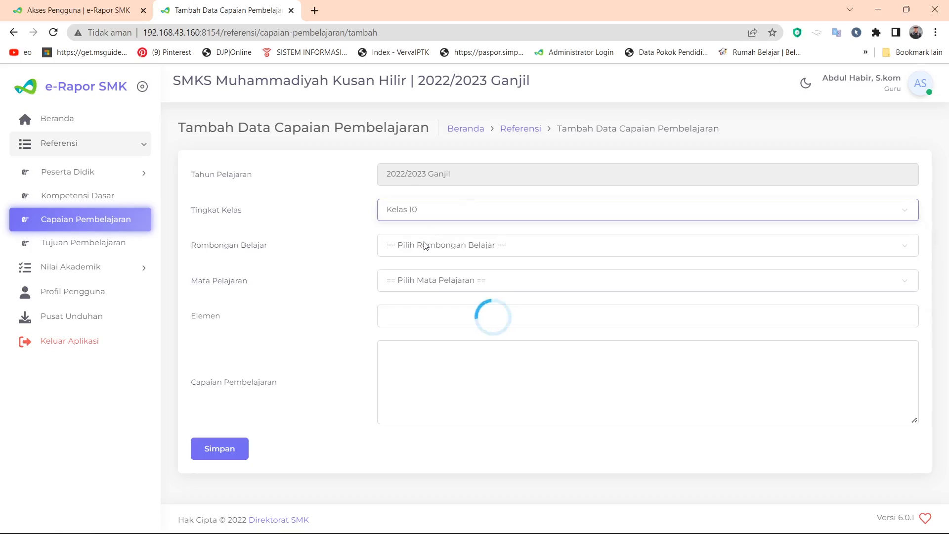
# Step: Check which Rombongan Belajar options the new Capaian Pembelajaran entry offers for Kelas 10
pyautogui.click(424, 247)
pyautogui.click(424, 246)
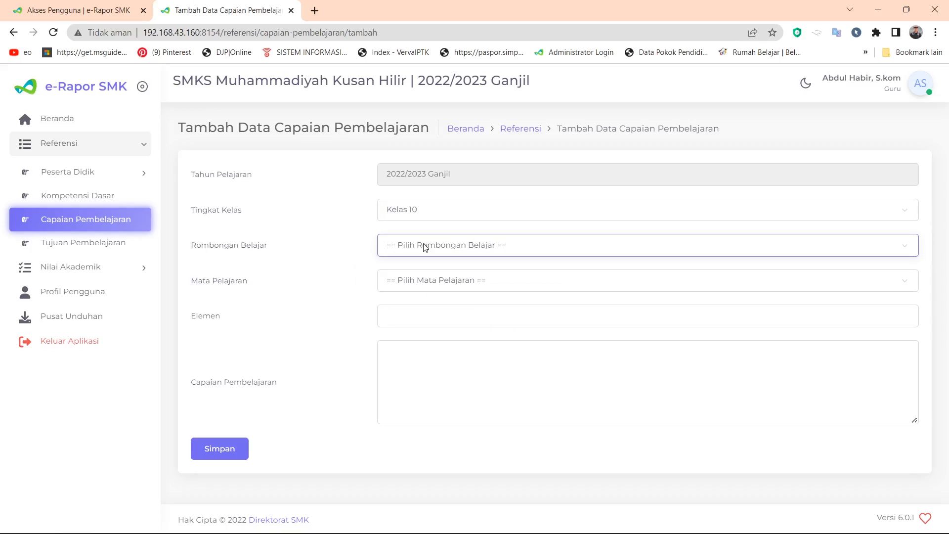
pyautogui.click(424, 246)
pyautogui.click(425, 246)
pyautogui.click(425, 246)
pyautogui.click(424, 246)
pyautogui.click(424, 246)
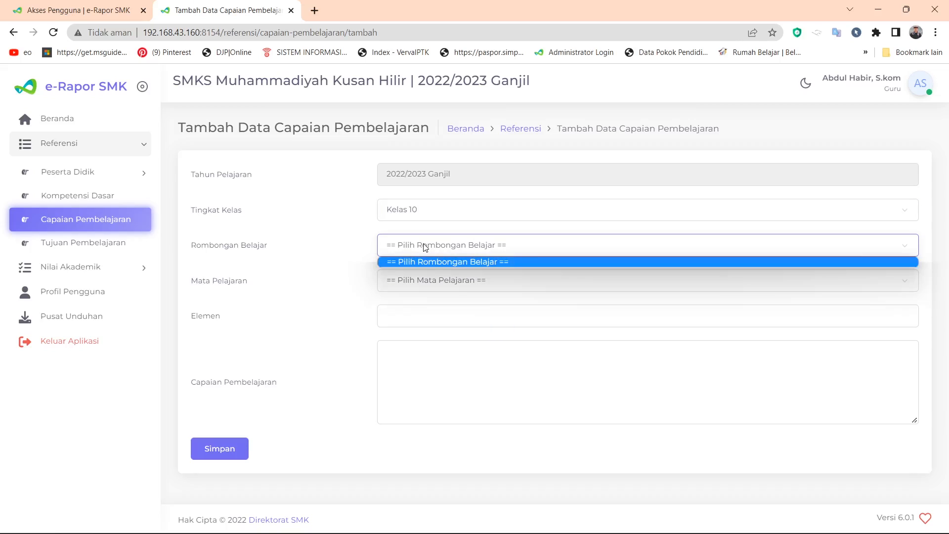
pyautogui.click(424, 246)
pyautogui.click(424, 247)
pyautogui.click(424, 246)
pyautogui.click(424, 246)
pyautogui.click(424, 246)
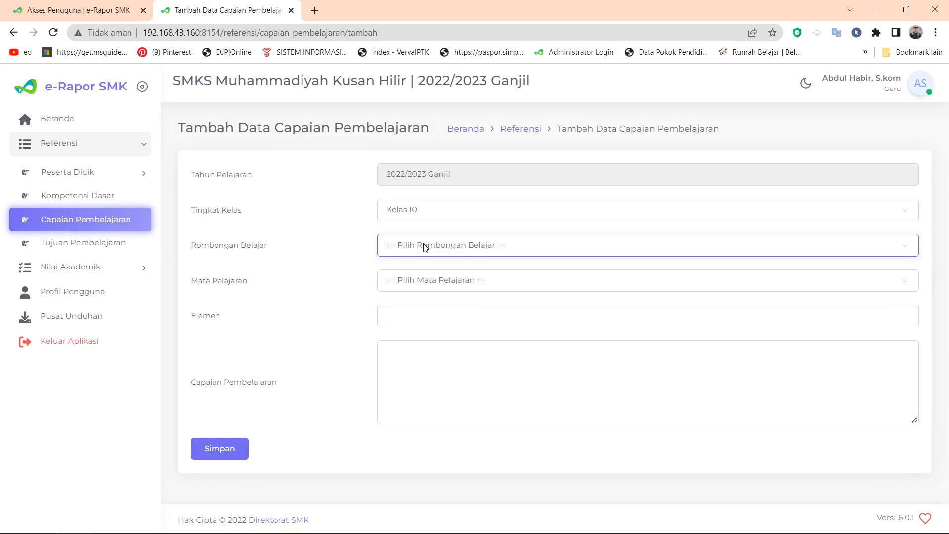
pyautogui.click(424, 247)
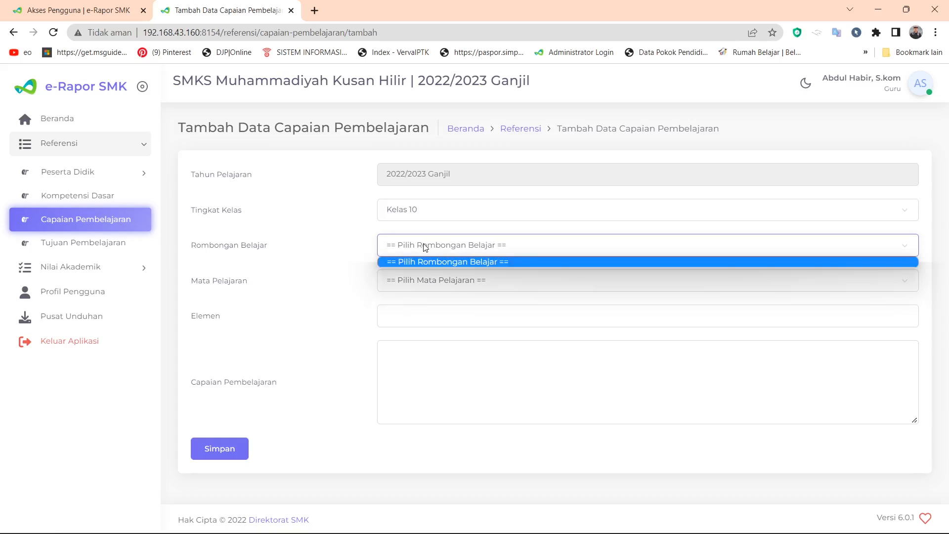
pyautogui.click(424, 246)
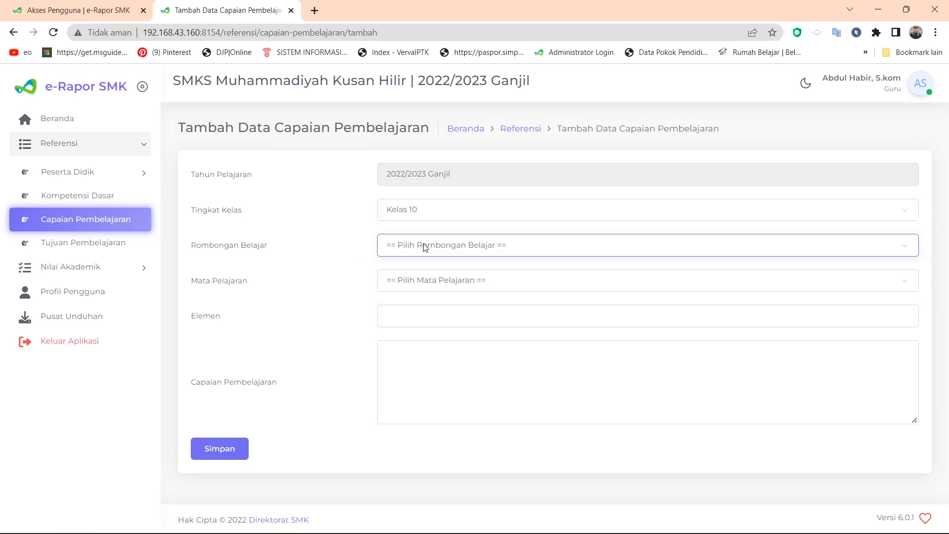
pyautogui.click(424, 246)
pyautogui.click(424, 246)
# Step: Start a new Tujuan Pembelajaran entry with Tingkat Kelas Kelas 10 and Jenis Rombongan Belajar Reguler
pyautogui.click(51, 248)
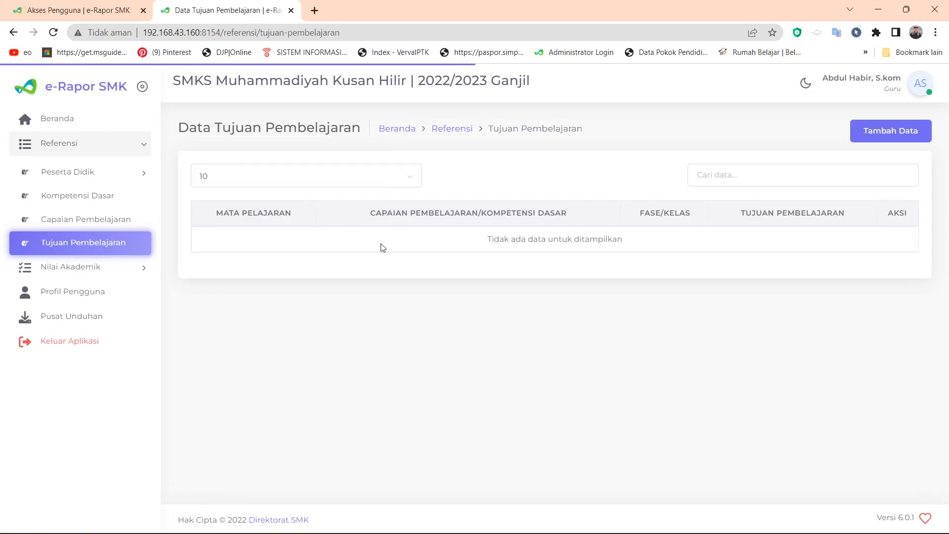
pyautogui.click(881, 134)
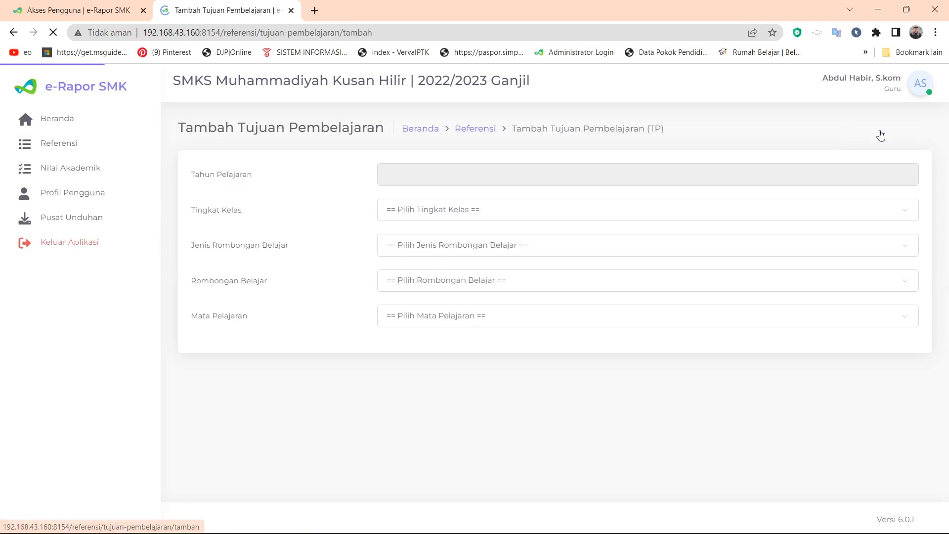
pyautogui.click(434, 211)
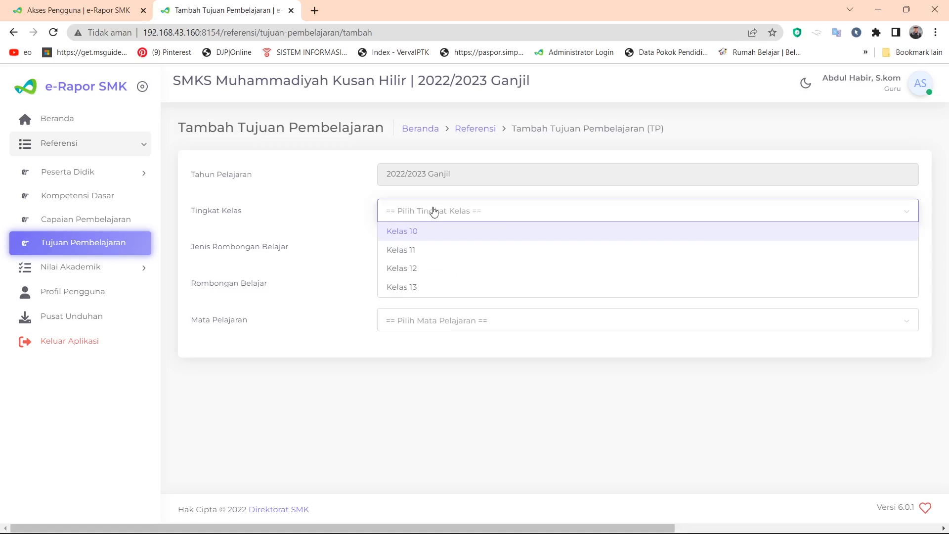
pyautogui.click(421, 235)
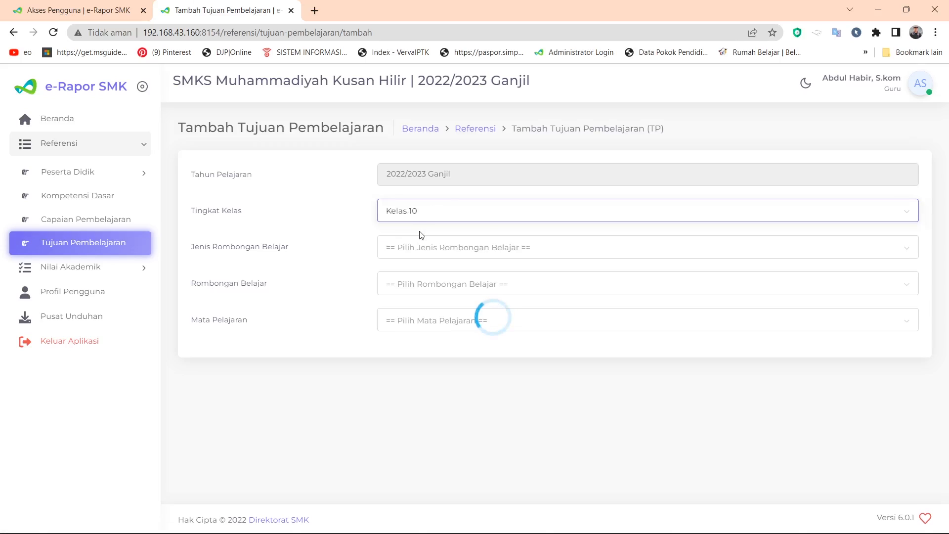
pyautogui.click(438, 251)
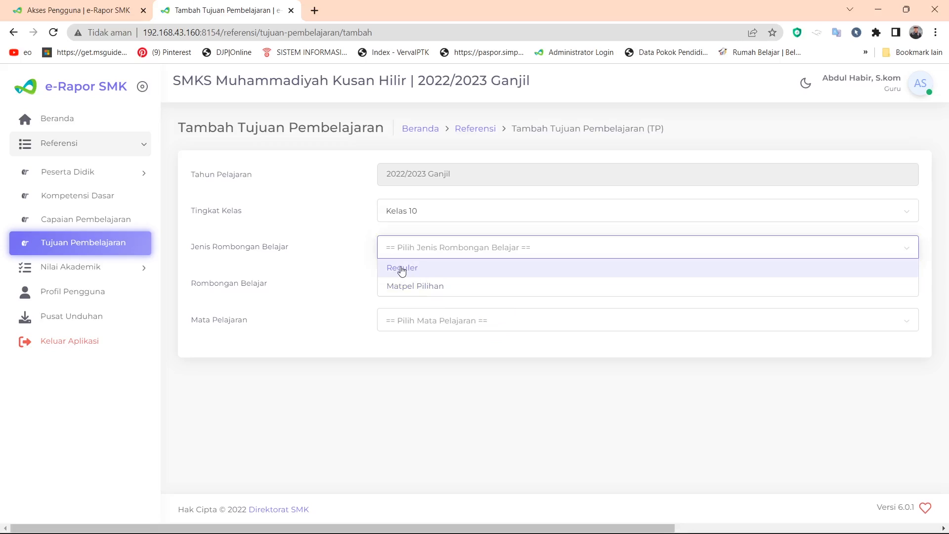
pyautogui.click(424, 273)
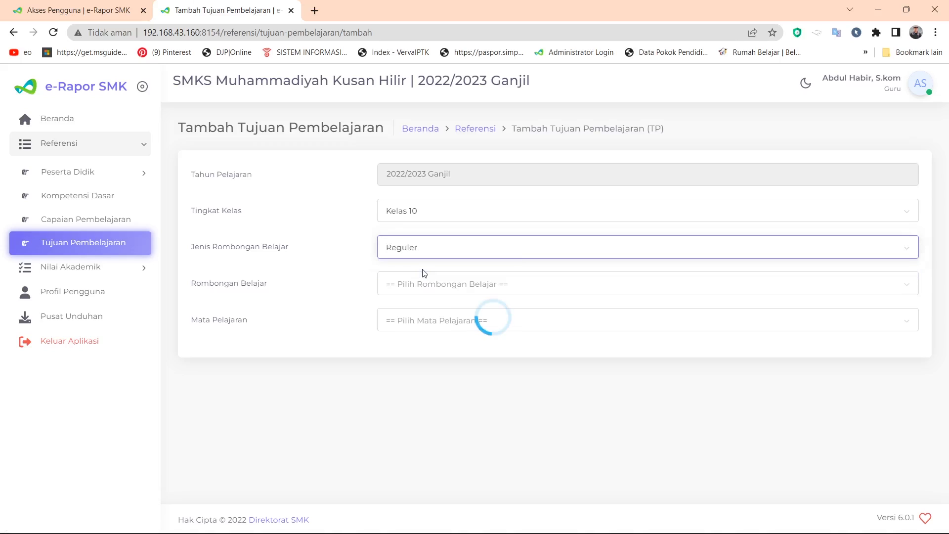
# Step: Set the Tujuan Pembelajaran entry's Rombongan Belajar to X FARMASI and Mata Pelajaran to Simulasi dan Komunikasi Digital
pyautogui.click(419, 285)
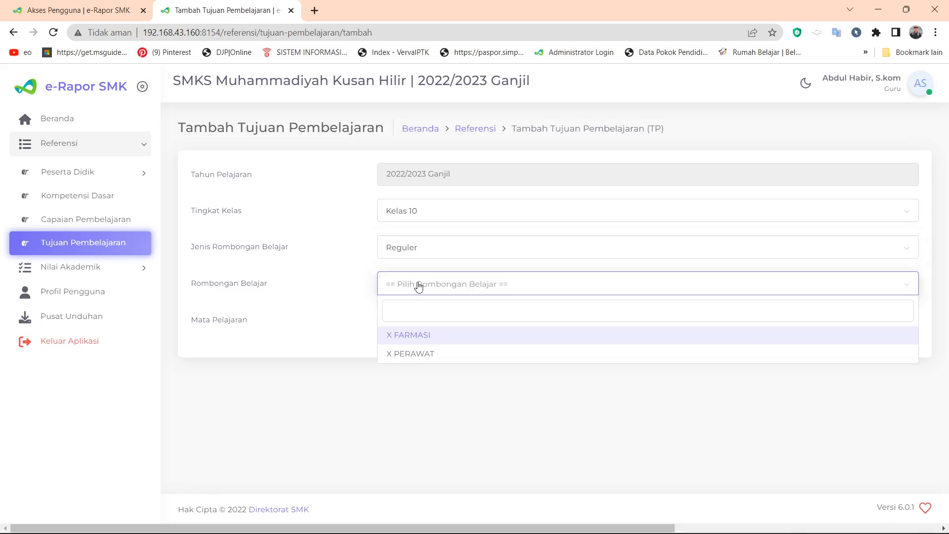
pyautogui.click(398, 343)
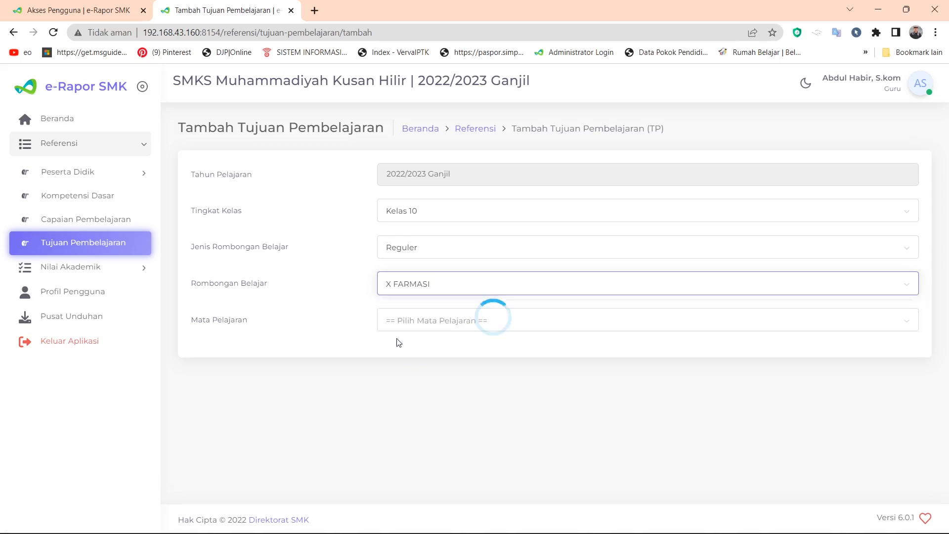
pyautogui.click(415, 321)
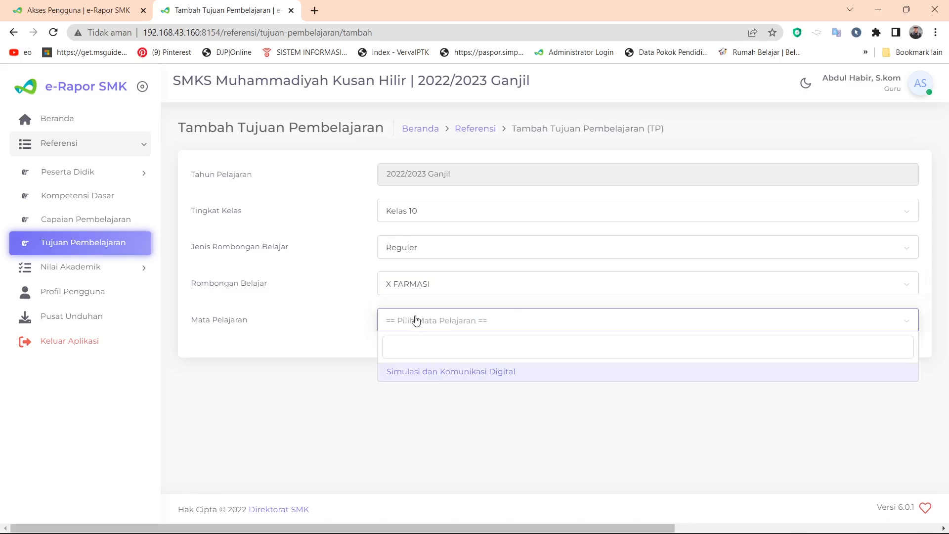
pyautogui.click(418, 372)
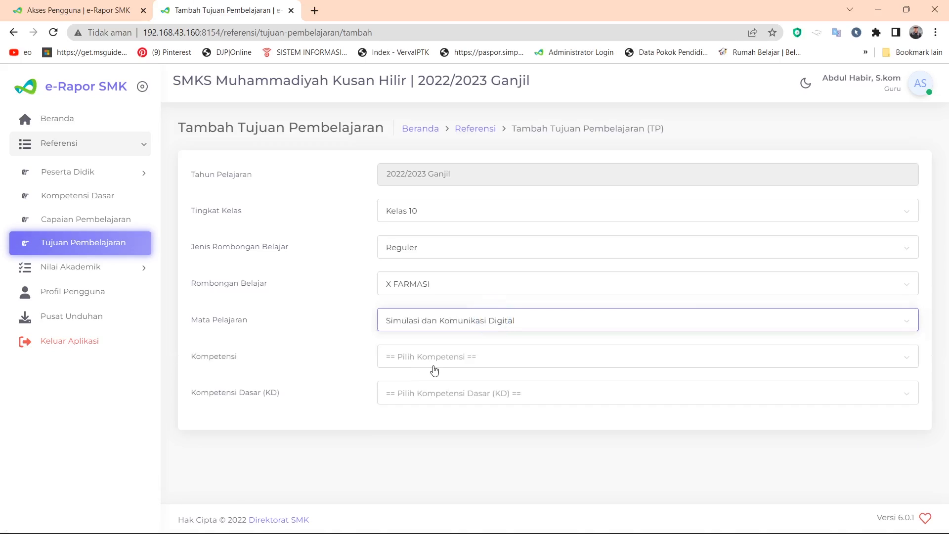
# Step: Set Kompetensi to Pengetahuan and choose Kompetensi Dasar (3.1) Menerapkan logika dan algoritma komputer
pyautogui.click(429, 366)
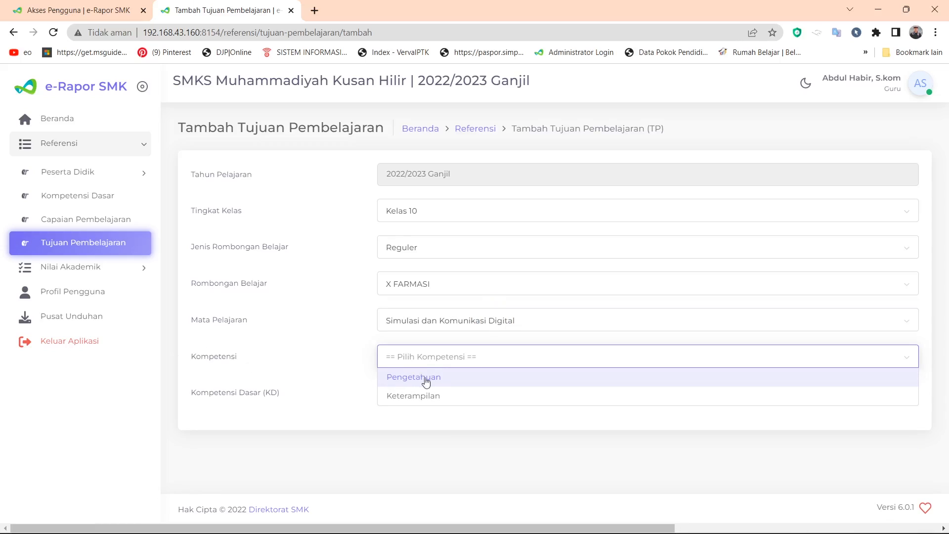
pyautogui.click(430, 381)
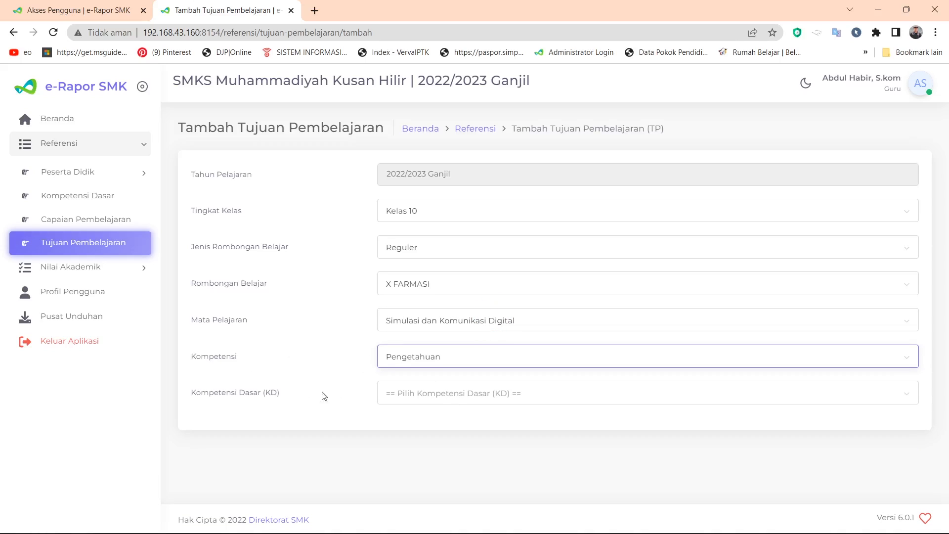
pyautogui.click(424, 395)
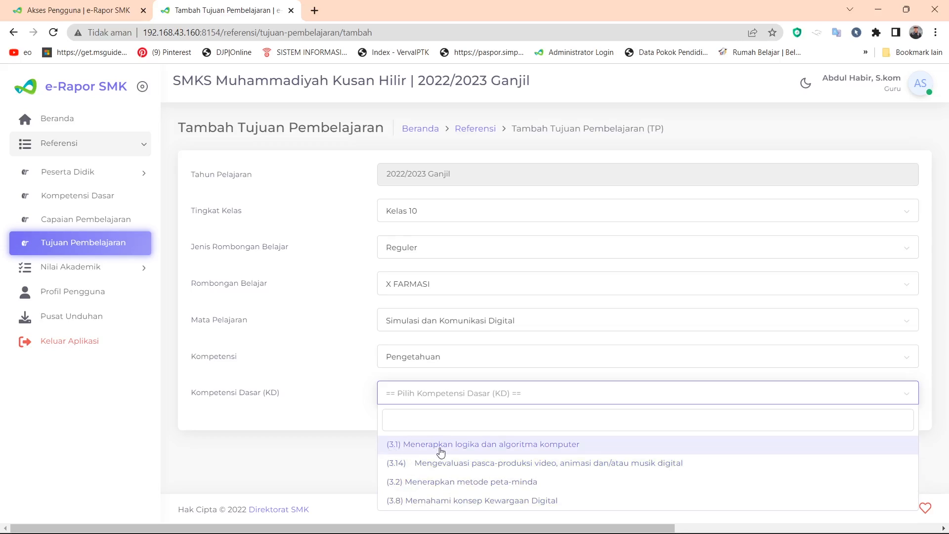
pyautogui.click(513, 453)
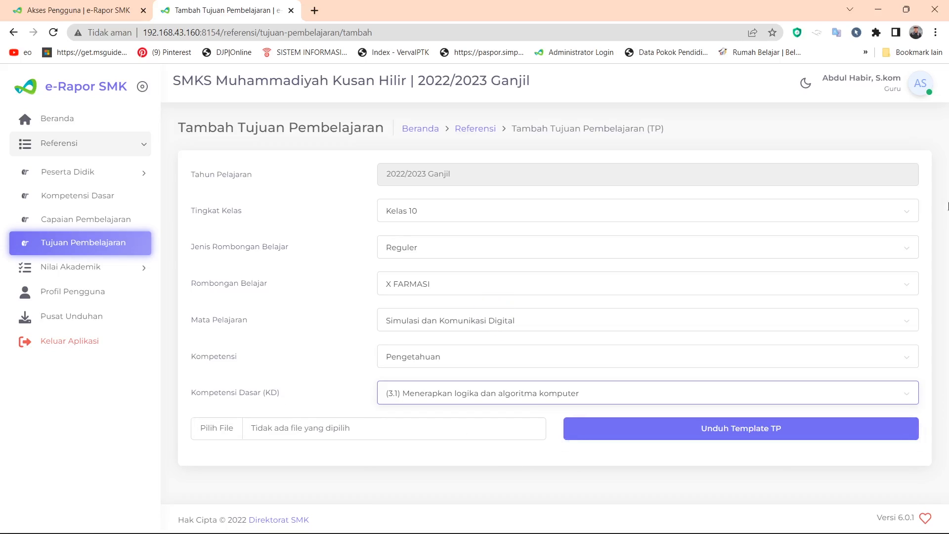
# Step: Download the TP template for the chosen Kompetensi Dasar, open it in Excel and enable editing
pyautogui.click(709, 435)
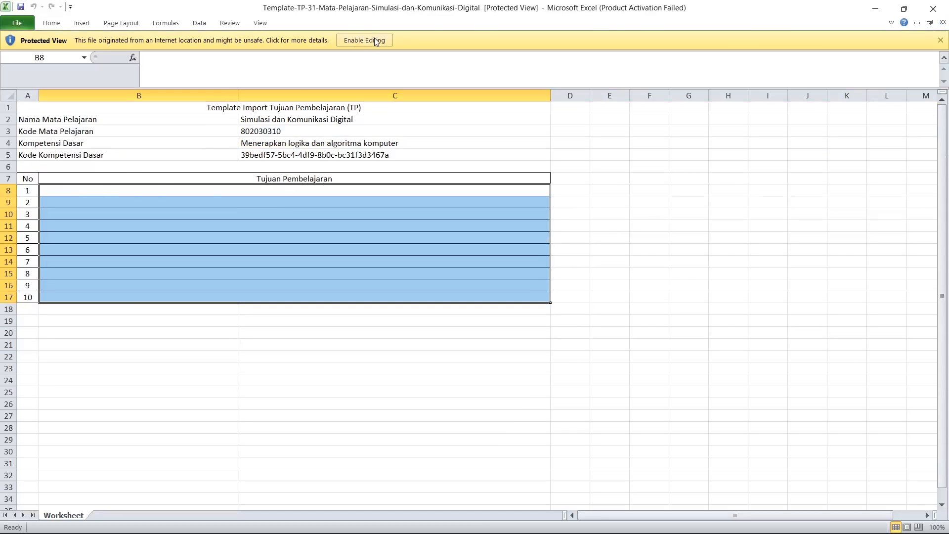
pyautogui.click(375, 39)
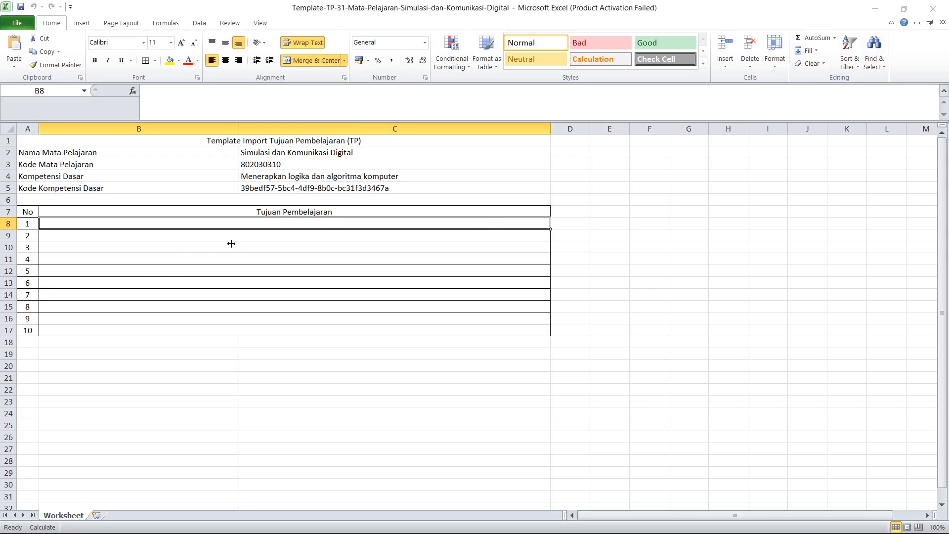
pyautogui.click(615, 144)
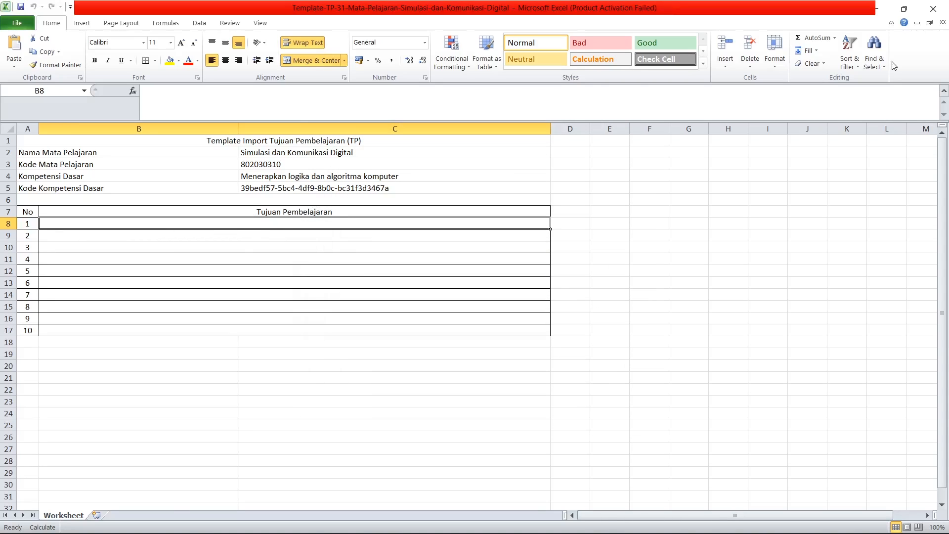
# Step: Switch to File Explorer and open the Word document RPP_1_logika algoritma from the Rpp Simdig folder in MATERI SIMKOMDIK
pyautogui.click(875, 9)
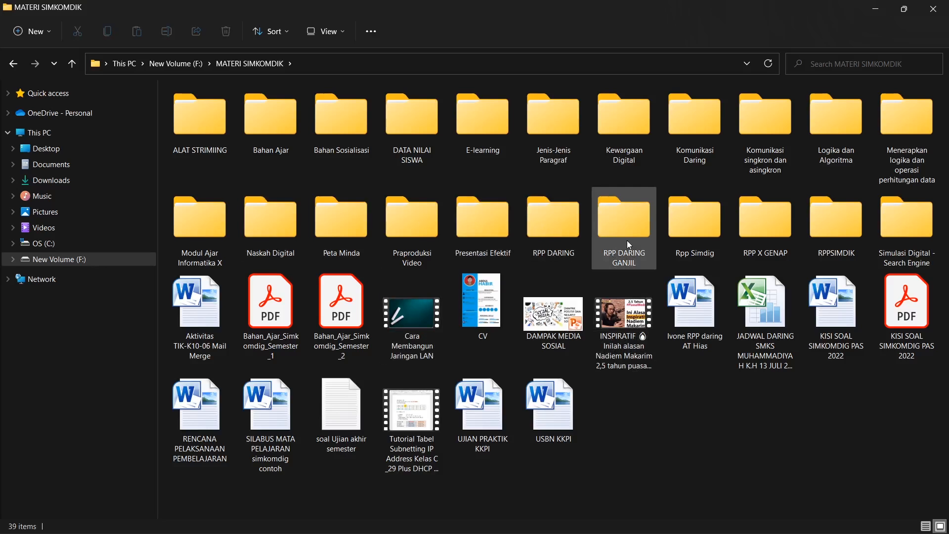
pyautogui.doubleClick(692, 240)
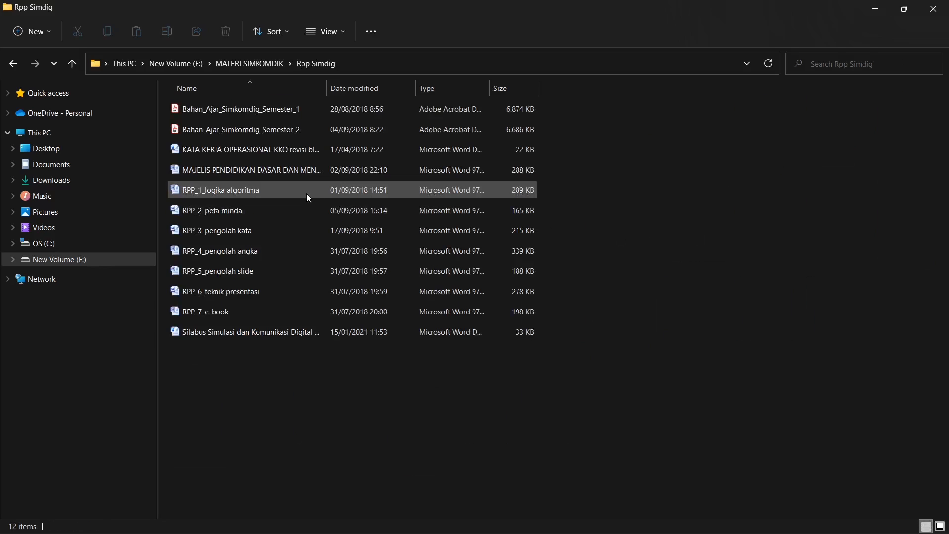
pyautogui.doubleClick(250, 197)
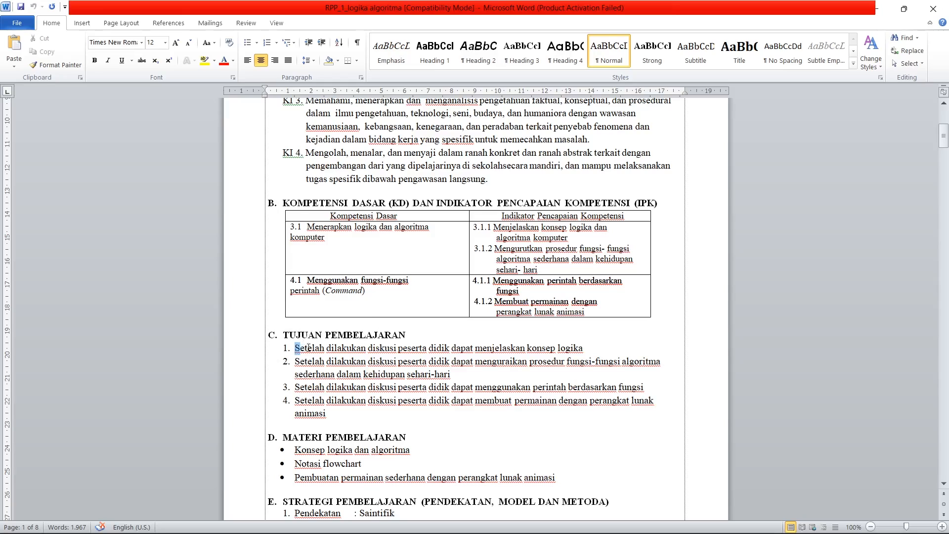
# Step: Copy the first Tujuan Pembelajaran sentence from the RPP document into row 1 of the Excel template, without its list number
pyautogui.moveTo(308, 347); pyautogui.dragTo(595, 344)
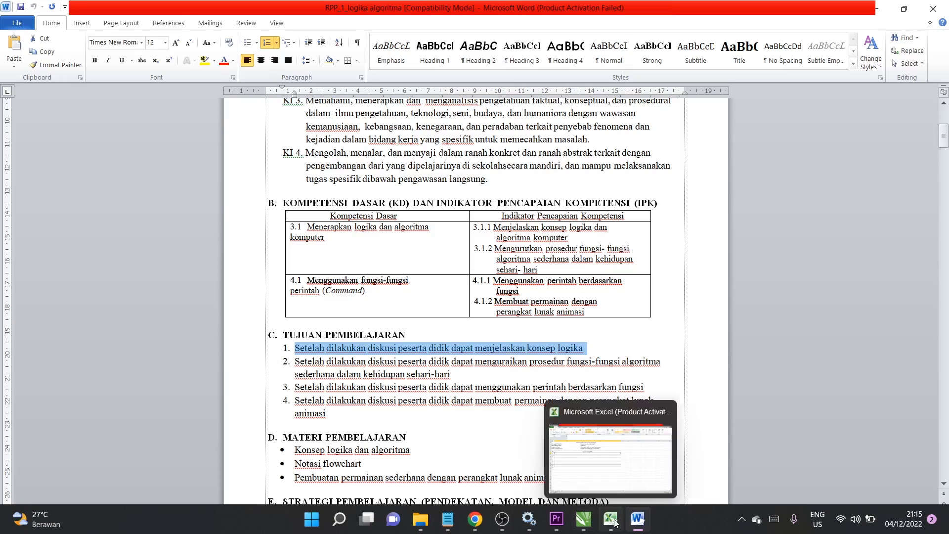
pyautogui.click(615, 523)
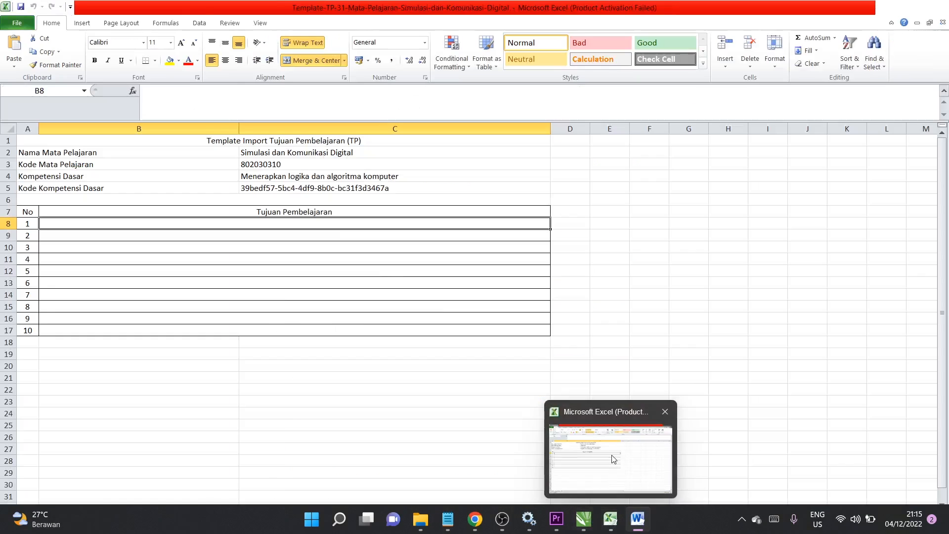
pyautogui.doubleClick(103, 221)
pyautogui.write('1. Setelah dilakukan diskusi peserta didik dapat menjelaskan konsep logika')
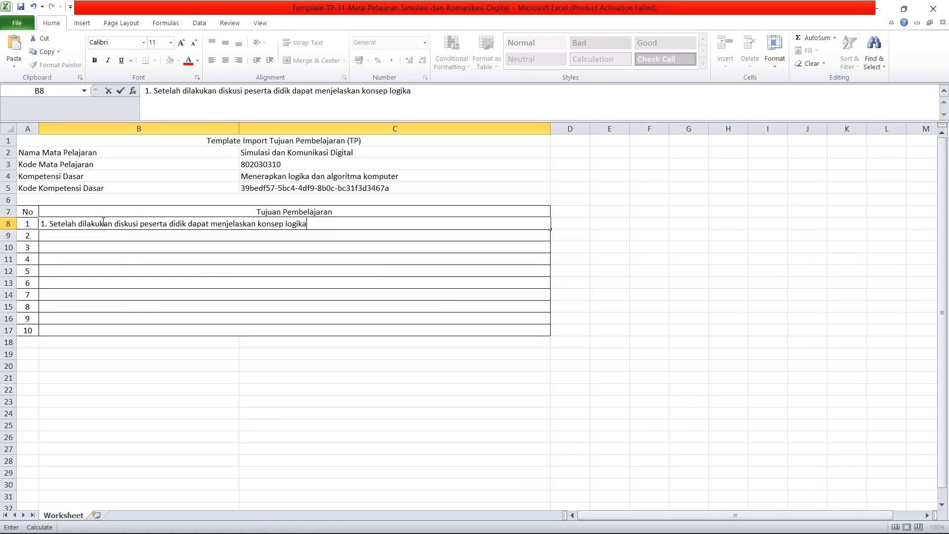
pyautogui.doubleClick(50, 224)
pyautogui.click(50, 224)
pyautogui.press('BackSpace')
pyautogui.press('BackSpace')
pyautogui.press('BackSpace')
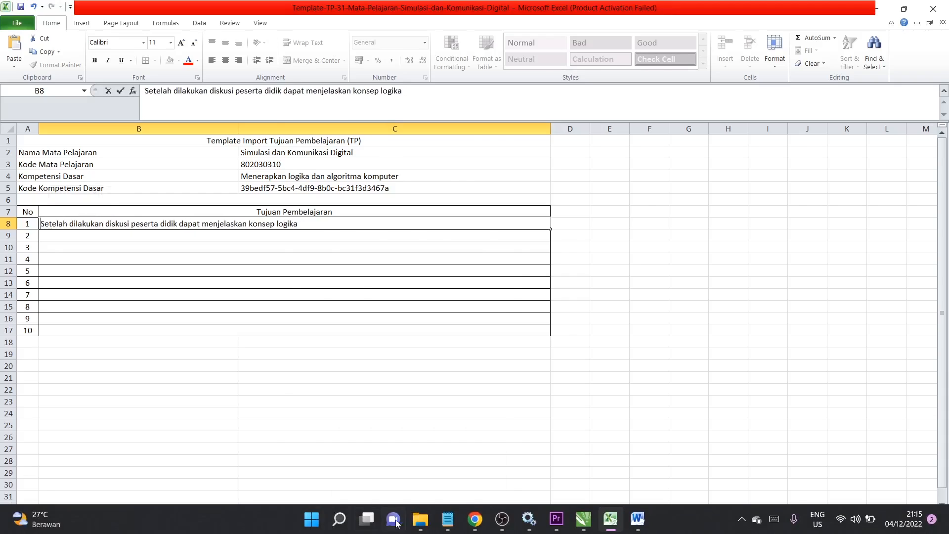
# Step: Copy the second learning objective, about prosedur fungsi-fungsi algoritma, from Word into row 2 of the template without its list number
pyautogui.click(639, 520)
pyautogui.moveTo(295, 362); pyautogui.dragTo(366, 363)
pyautogui.click(452, 374)
pyautogui.moveTo(452, 374); pyautogui.dragTo(296, 362)
pyautogui.hotkey('ctrl', 'c')
pyautogui.click(611, 519)
pyautogui.doubleClick(86, 235)
pyautogui.hotkey('ctrl', 'v')
pyautogui.click(49, 236)
pyautogui.press('BackSpace')
pyautogui.press('BackSpace')
pyautogui.press('BackSpace')
# Step: Copy the third learning objective, about perintah berdasarkan fungsi, from Word into row 3 of the template without its list number
pyautogui.click(639, 520)
pyautogui.moveTo(644, 388); pyautogui.dragTo(296, 387)
pyautogui.hotkey('ctrl', 'c')
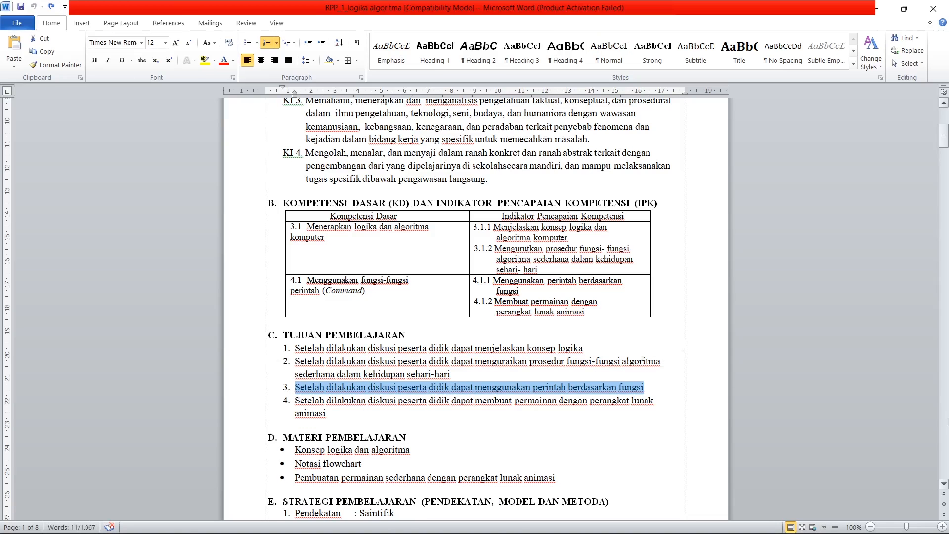
pyautogui.click(610, 519)
pyautogui.doubleClick(84, 250)
pyautogui.hotkey('ctrl', 'v')
pyautogui.click(52, 248)
pyautogui.press('BackSpace')
pyautogui.press('BackSpace')
pyautogui.press('BackSpace')
# Step: Copy the fourth learning objective, about permainan dengan perangkat lunak animasi, into template row 4 without its number, and save and close the workbook
pyautogui.click(638, 519)
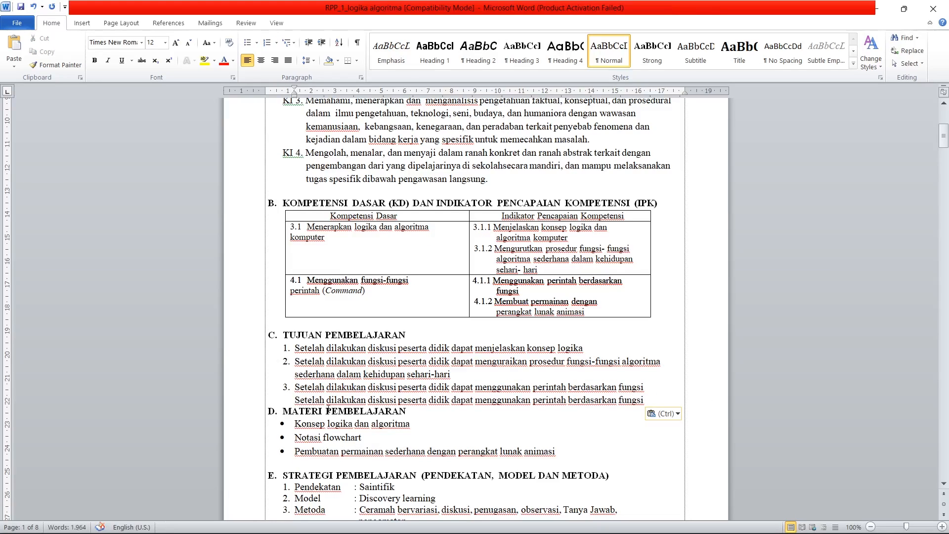
pyautogui.moveTo(346, 410); pyautogui.dragTo(295, 399)
pyautogui.hotkey('ctrl', 'c')
pyautogui.click(611, 519)
pyautogui.doubleClick(51, 254)
pyautogui.hotkey('ctrl', 'v')
pyautogui.click(51, 255)
pyautogui.press('BackSpace')
pyautogui.press('BackSpace')
pyautogui.press('BackSpace')
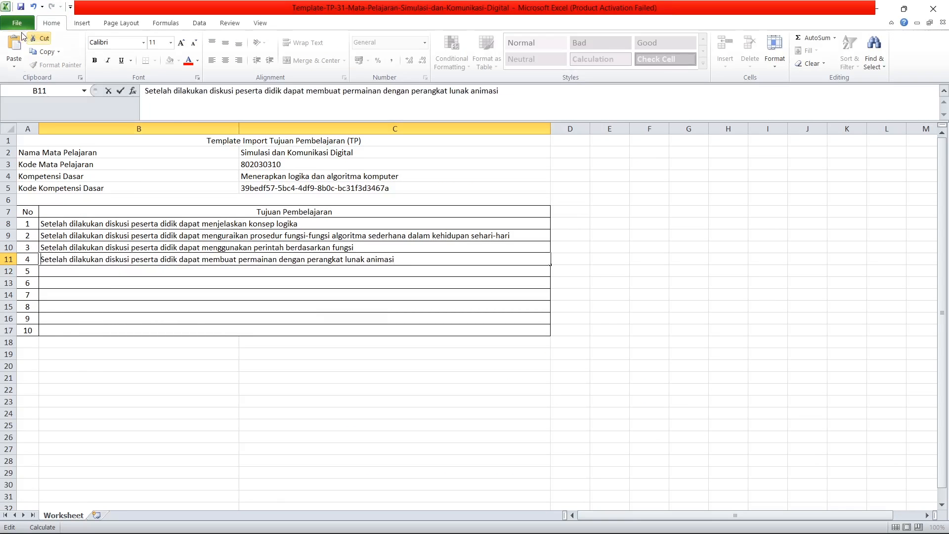
pyautogui.click(20, 9)
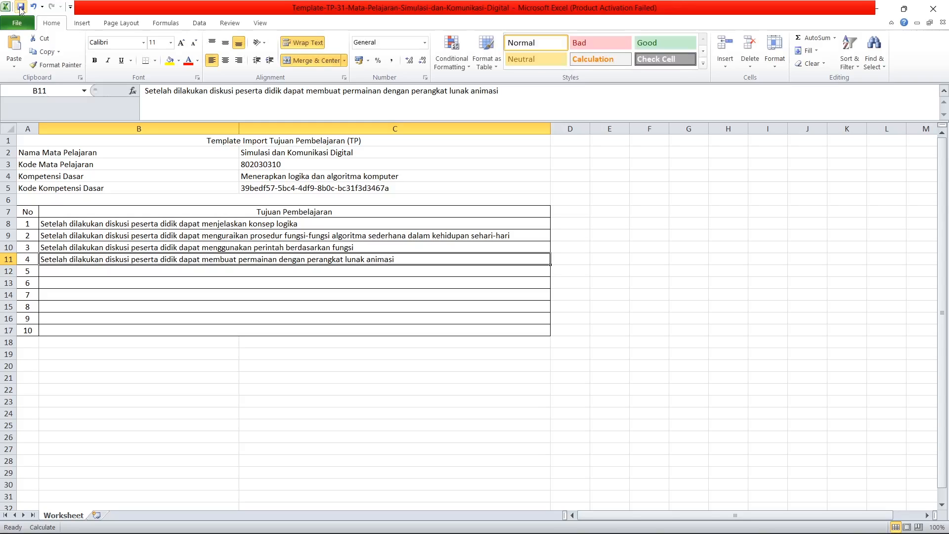
pyautogui.click(934, 8)
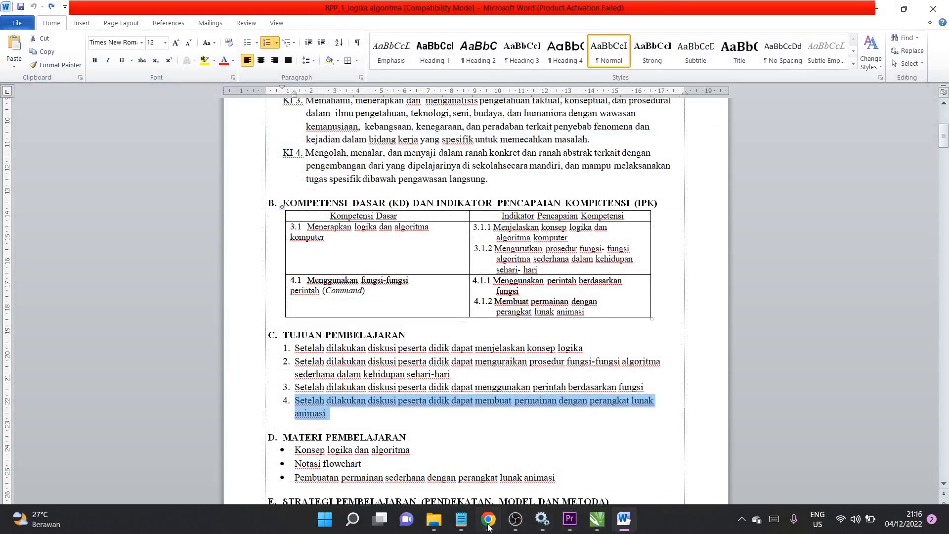
# Step: Switch to e-Rapor in Chrome and upload Template-TP-31-Mata-Pelajaran-Simulasi-dan-Komunikasi-Digital from Downloads to the Tujuan Pembelajaran entry
pyautogui.moveTo(488, 527)
pyautogui.click(484, 472)
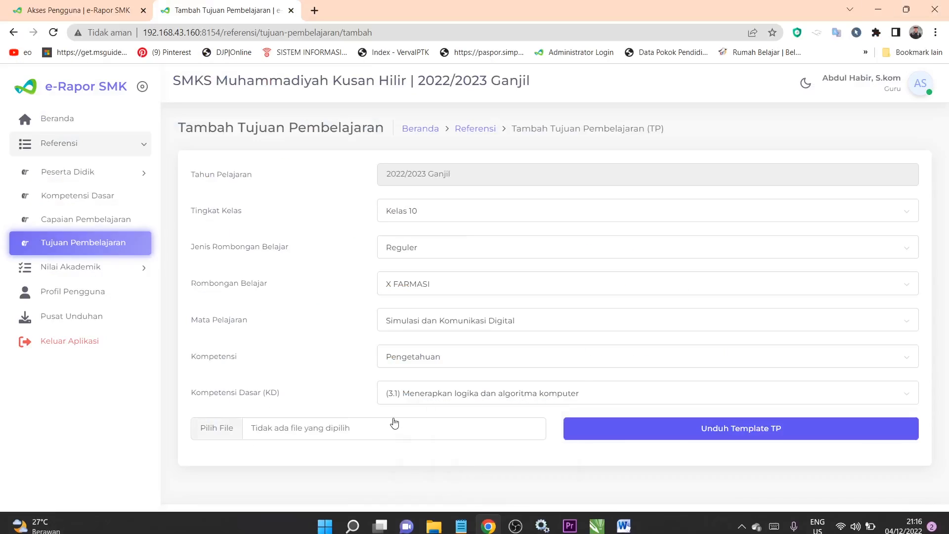
pyautogui.click(226, 430)
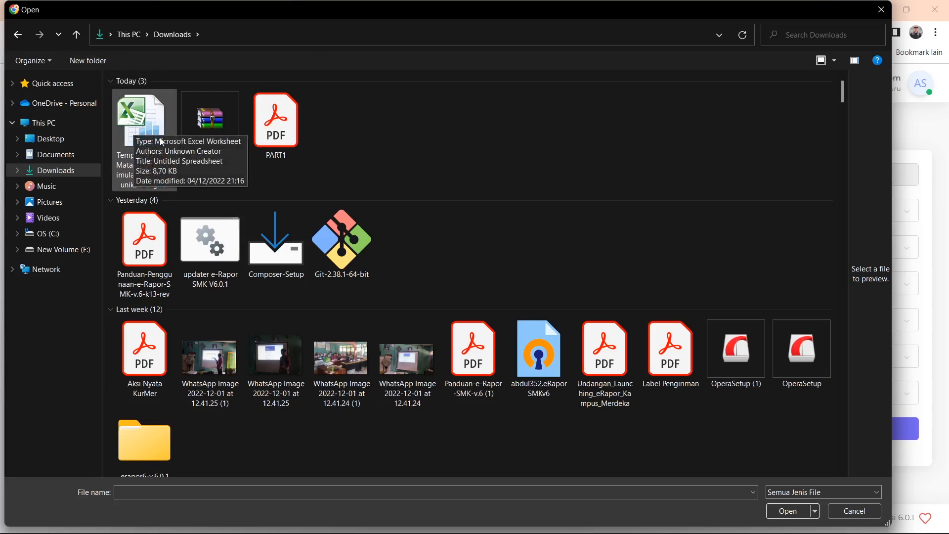
pyautogui.click(142, 116)
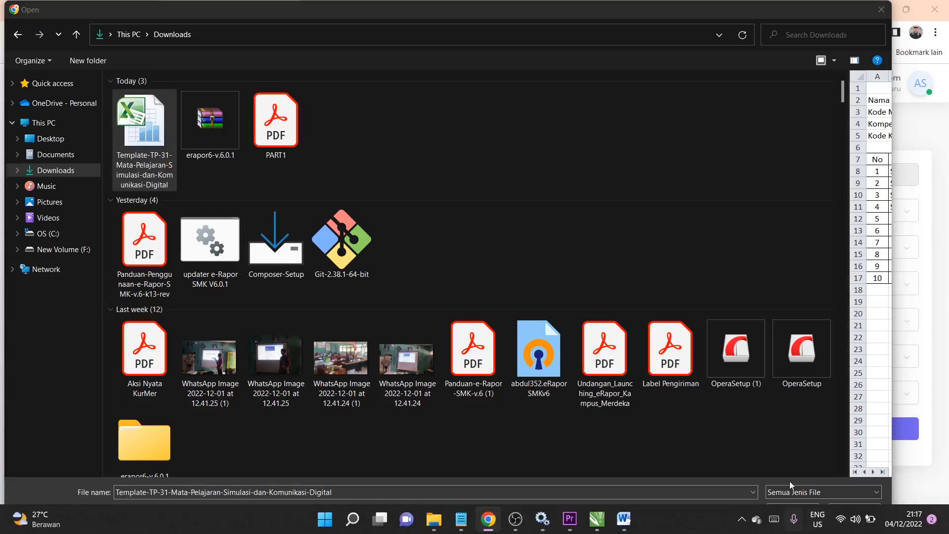
pyautogui.click(789, 511)
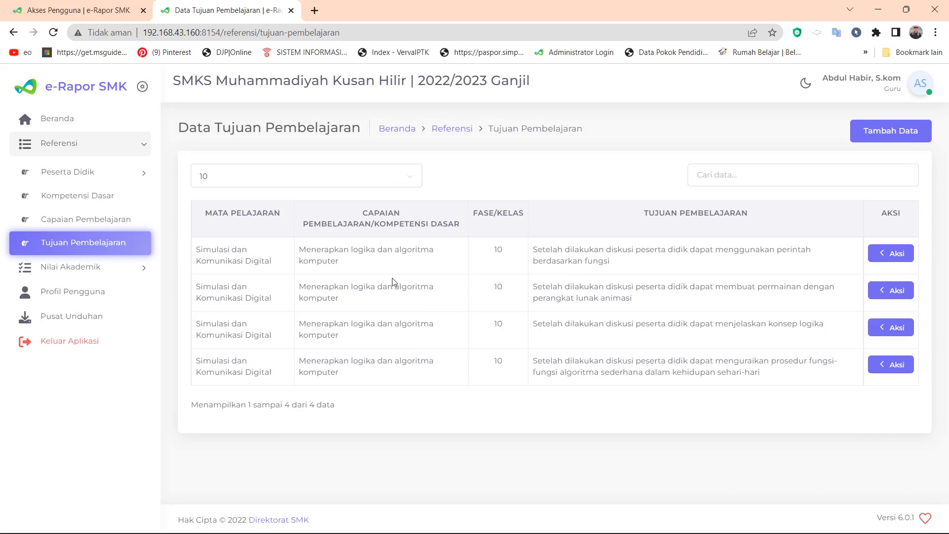
# Step: Start a new Tujuan Pembelajaran entry for Kelas 10 with Jenis Rombongan Belajar Reguler
pyautogui.click(891, 130)
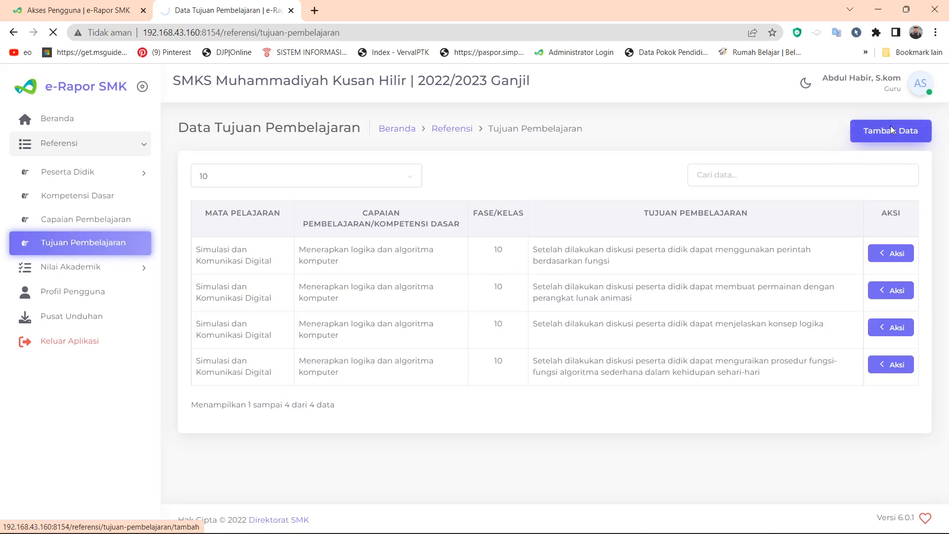
pyautogui.click(521, 218)
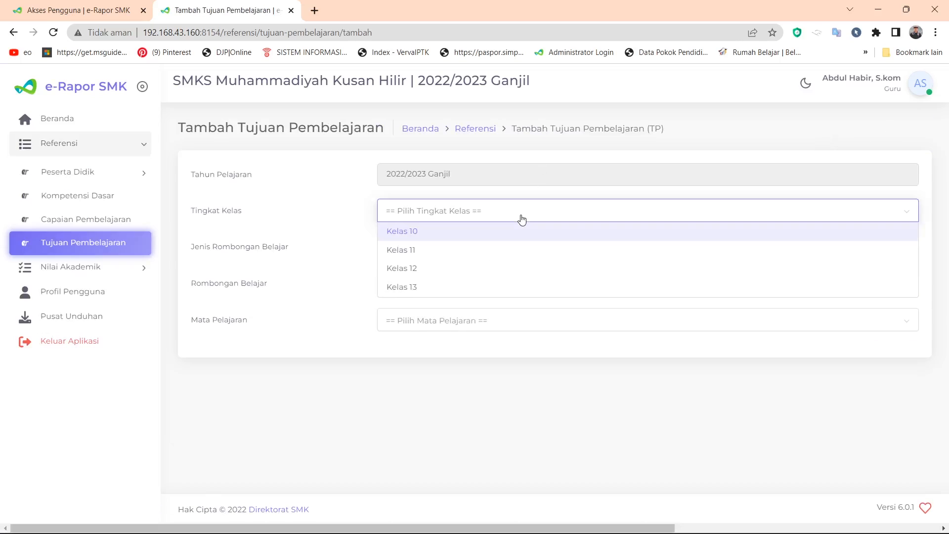
pyautogui.click(456, 240)
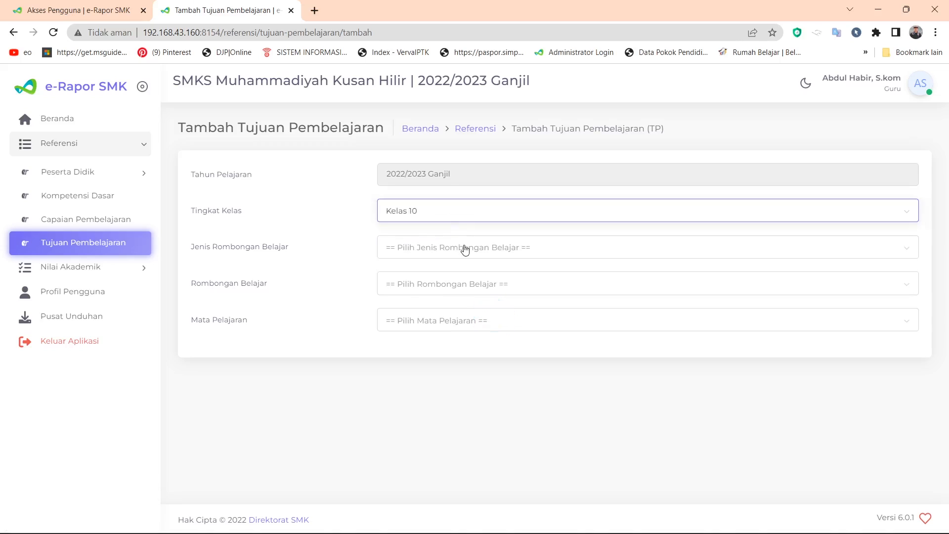
pyautogui.click(465, 249)
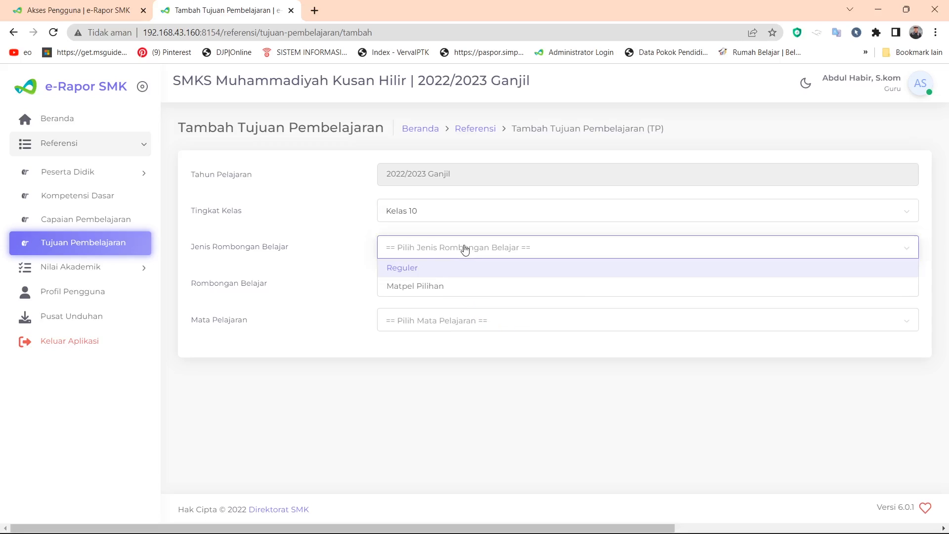
pyautogui.click(424, 270)
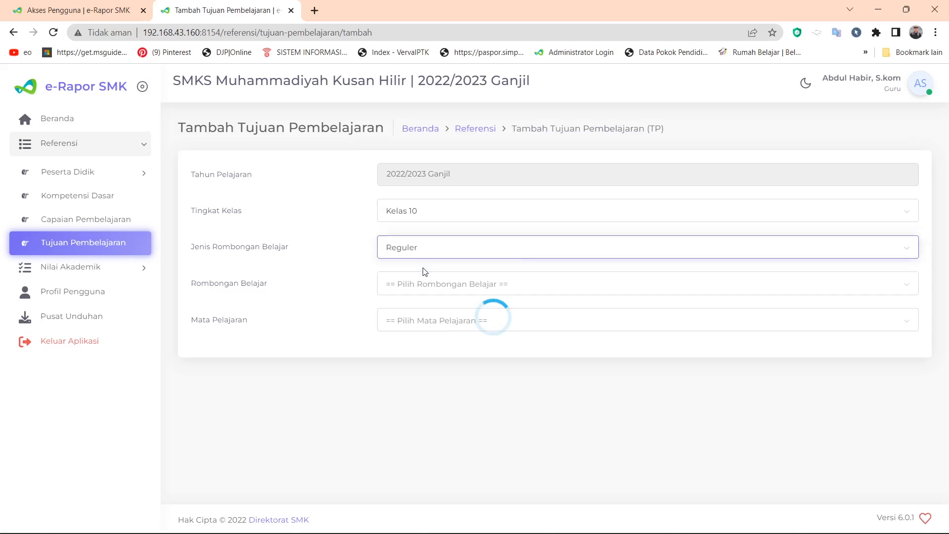
# Step: Set the new entry's Rombongan Belajar to X FARMASI and Mata Pelajaran to Simulasi dan Komunikasi Digital
pyautogui.click(446, 291)
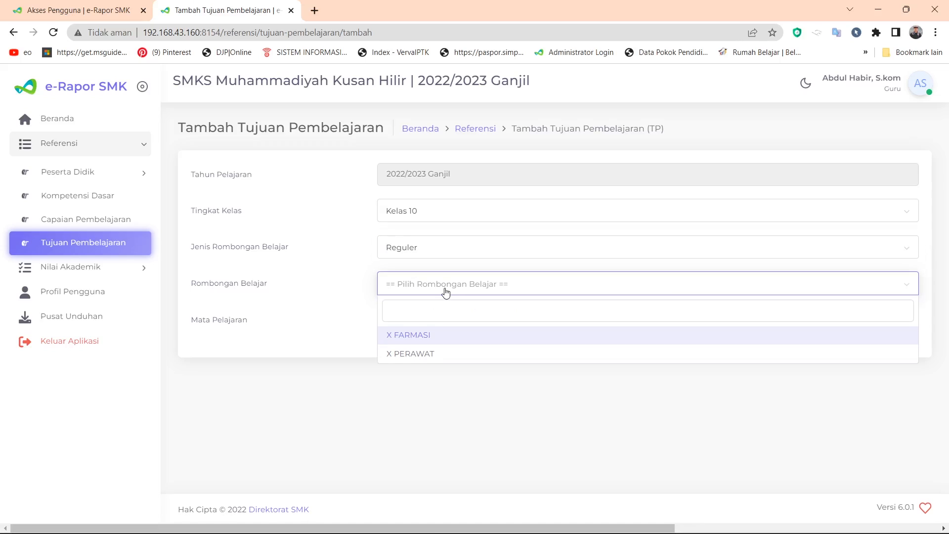
pyautogui.click(426, 336)
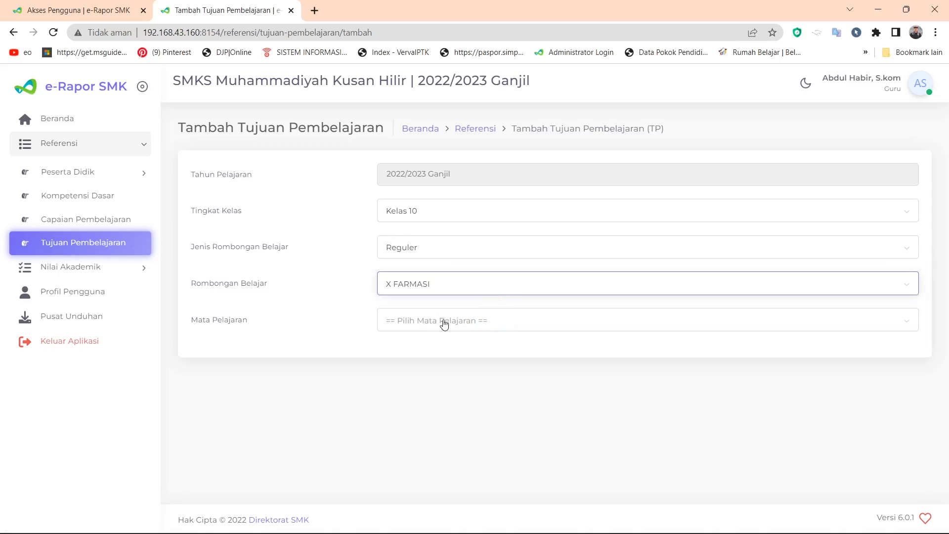
pyautogui.click(444, 325)
pyautogui.click(428, 374)
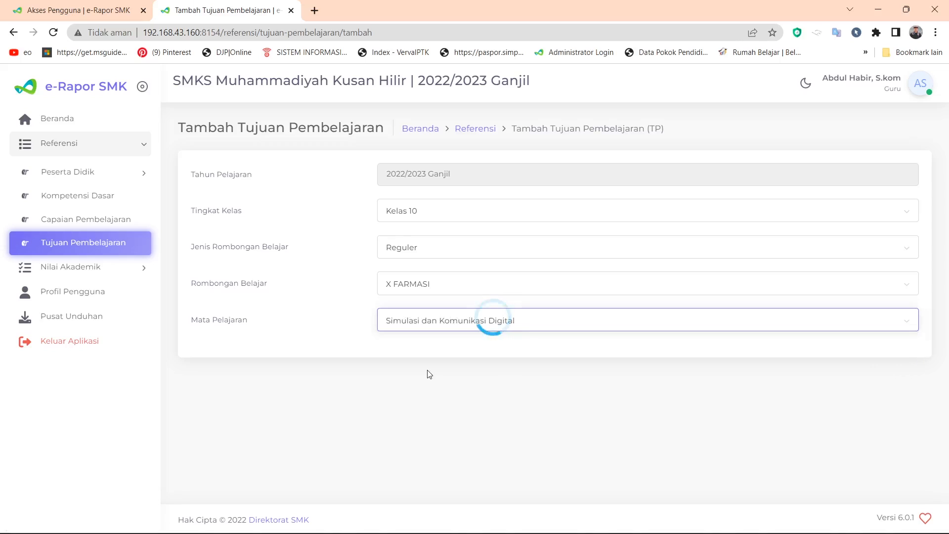
# Step: Set Kompetensi to Pengetahuan and choose Kompetensi Dasar (3.2) Menerapkan metode peta-minda
pyautogui.click(425, 366)
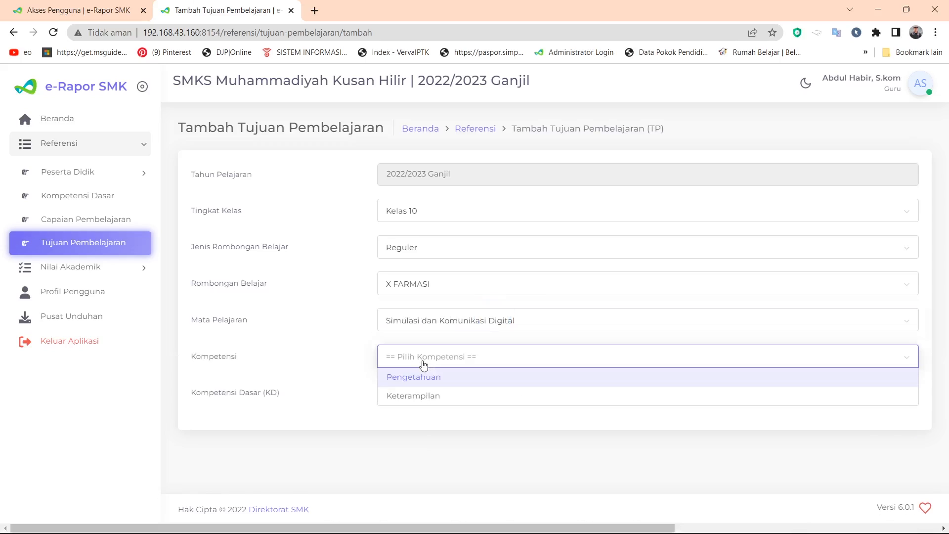
pyautogui.click(415, 379)
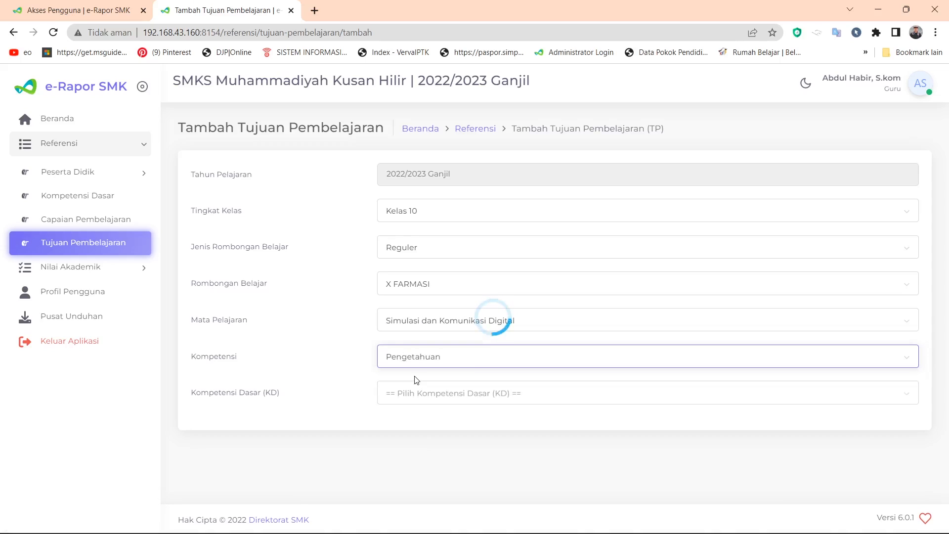
pyautogui.click(436, 393)
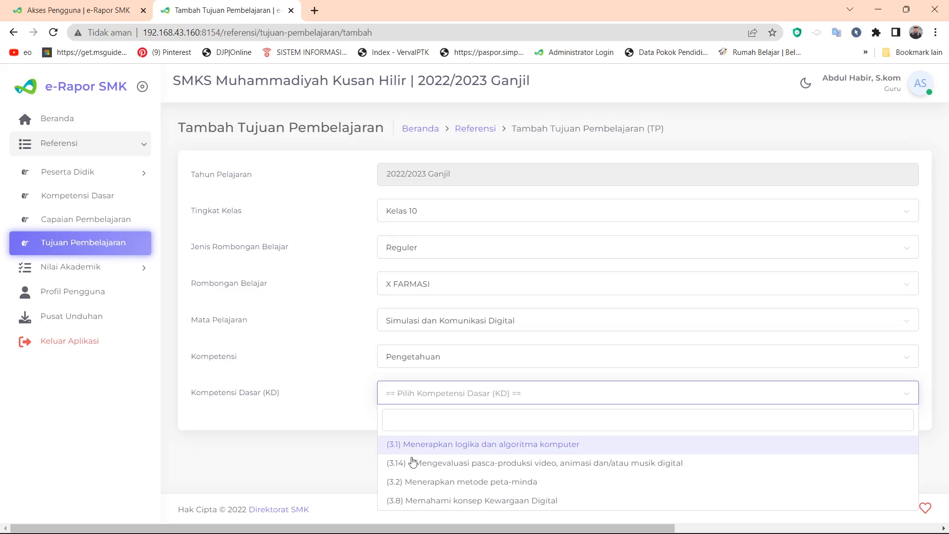
pyautogui.click(412, 482)
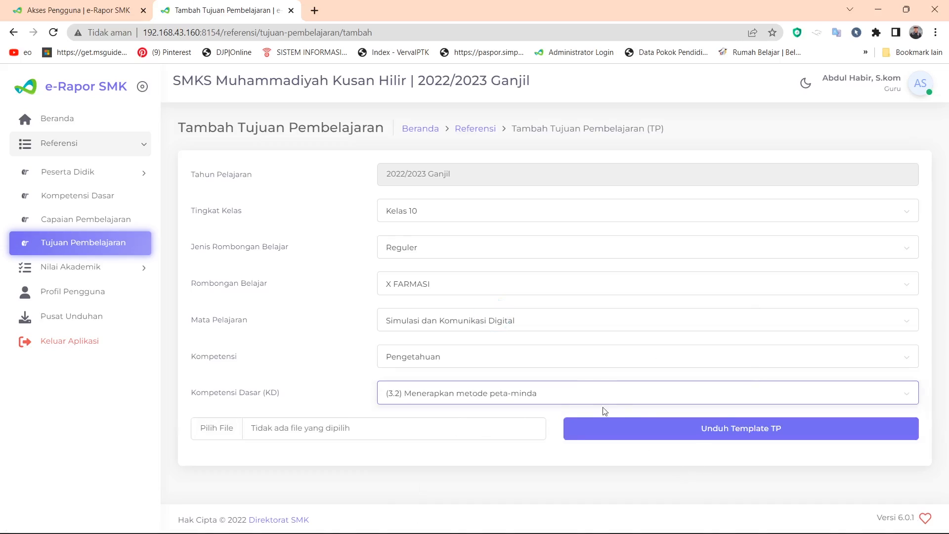
# Step: Download the TP template for Kompetensi Dasar 3.2, enable editing in Excel and dismiss the Office activation wizard
pyautogui.click(663, 434)
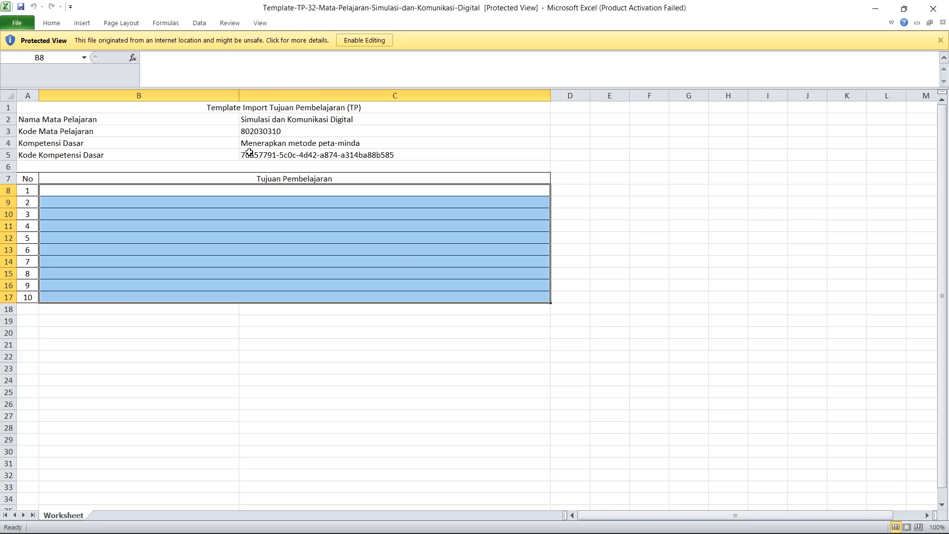
pyautogui.click(366, 41)
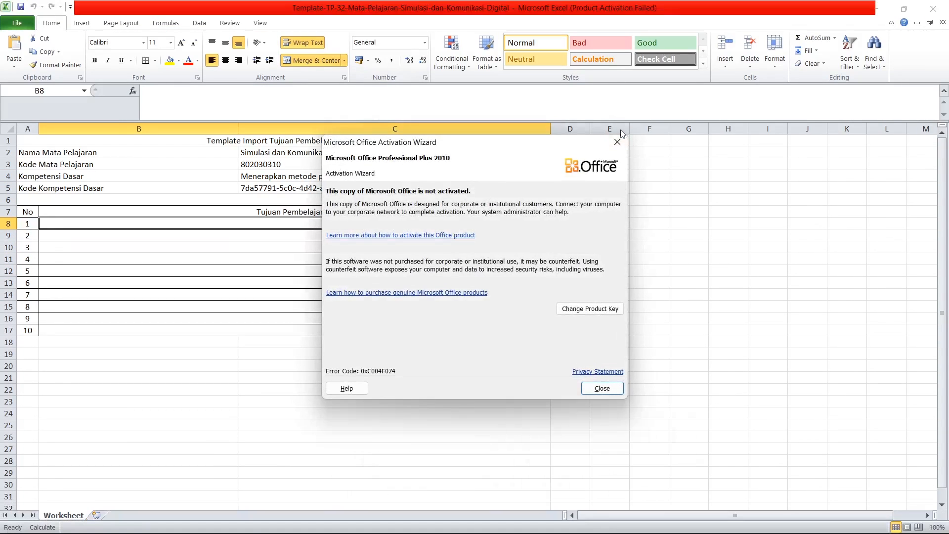
pyautogui.click(617, 142)
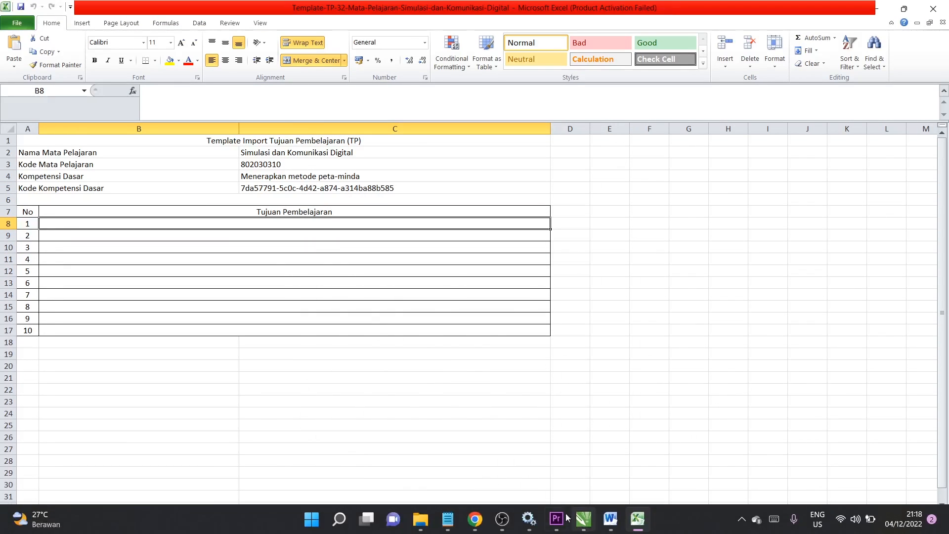
# Step: Open the Word document RPP_2_peta minda from the Rpp Simdig folder and go to its Tujuan Pembelajaran section
pyautogui.click(421, 520)
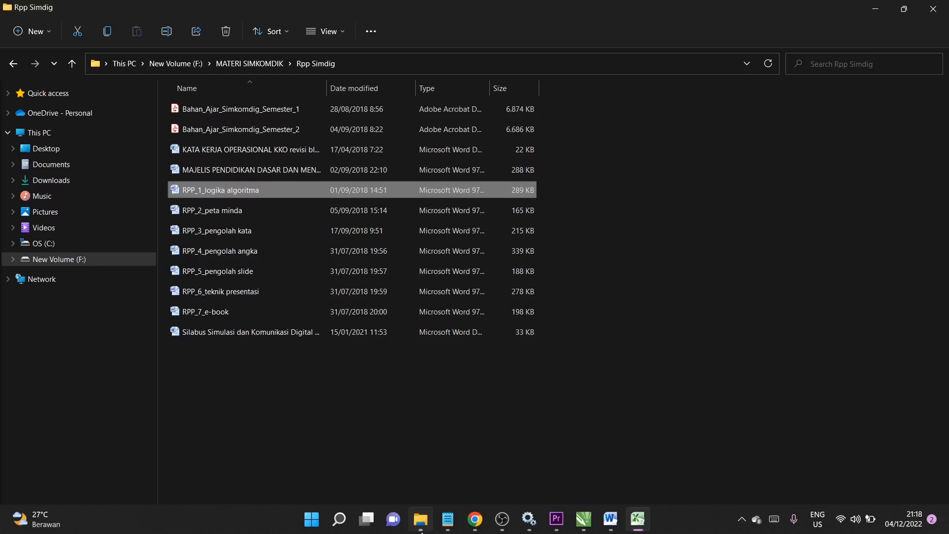
pyautogui.doubleClick(235, 209)
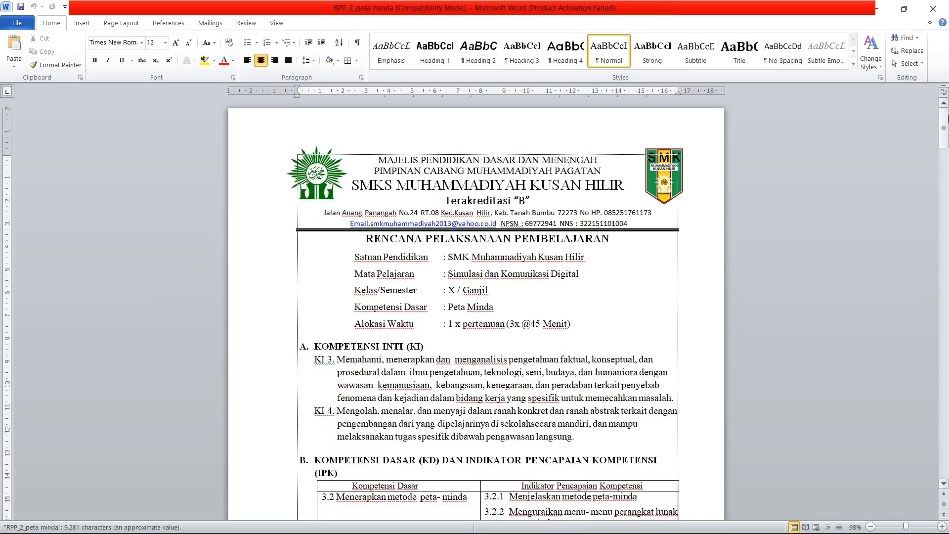
pyautogui.moveTo(944, 119); pyautogui.dragTo(945, 152)
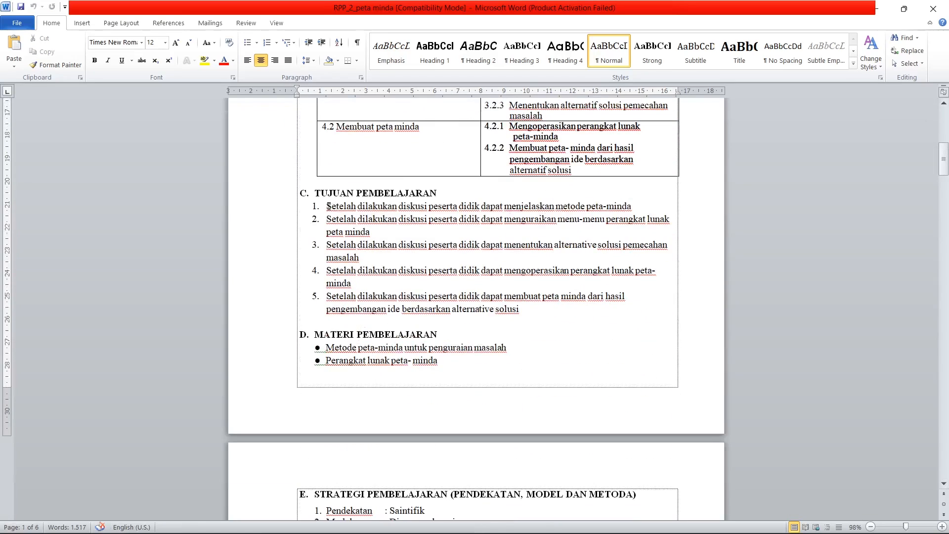
# Step: Copy the first learning objective, about metode peta-minda, from Word into row 1 of the 3.2 template without its list number
pyautogui.moveTo(328, 205); pyautogui.dragTo(631, 208)
pyautogui.hotkey('ctrl', 'c')
pyautogui.click(636, 521)
pyautogui.doubleClick(128, 223)
pyautogui.hotkey('ctrl', 'v')
pyautogui.click(51, 224)
pyautogui.press('BackSpace')
pyautogui.press('BackSpace')
pyautogui.press('BackSpace')
# Step: Copy the second learning objective, about menu-menu perangkat lunak peta minda, into row 2 of the template without its list number
pyautogui.click(539, 453)
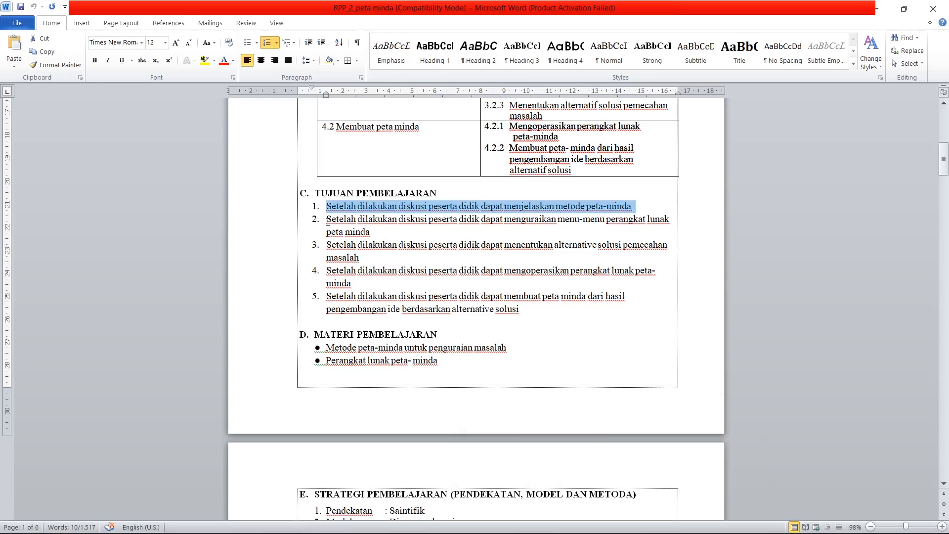
pyautogui.click(356, 226)
pyautogui.hotkey('ctrl', 'c')
pyautogui.moveTo(327, 219); pyautogui.dragTo(522, 310)
pyautogui.click(637, 522)
pyautogui.doubleClick(208, 235)
pyautogui.hotkey('ctrl', 'v')
pyautogui.press('BackSpace')
pyautogui.press('BackSpace')
pyautogui.press('BackSpace')
# Step: Copy the third learning objective, about alternative solusi pemecahan masalah, into row 3 of the template without its list number
pyautogui.click(677, 455)
pyautogui.hotkey('ctrl', 'c')
pyautogui.click(637, 522)
pyautogui.doubleClick(98, 247)
pyautogui.hotkey('ctrl', 'v')
pyautogui.click(50, 248)
pyautogui.press('BackSpace')
pyautogui.press('BackSpace')
pyautogui.press('BackSpace')
# Step: Copy the fourth learning objective, about mengoperasikan perangkat lunak peta-minda, into row 4 of the template without its list number
pyautogui.click(678, 454)
pyautogui.click(50, 259)
pyautogui.press('BackSpace')
pyautogui.press('BackSpace')
pyautogui.press('BackSpace')
# Step: Enter the fifth learning objective, about membuat peta minda dari hasil pengembangan ide, in row 5 without its number, and save the workbook
pyautogui.click(637, 522)
pyautogui.doubleClick(51, 271)
pyautogui.hotkey('ctrl', 'v')
pyautogui.click(51, 270)
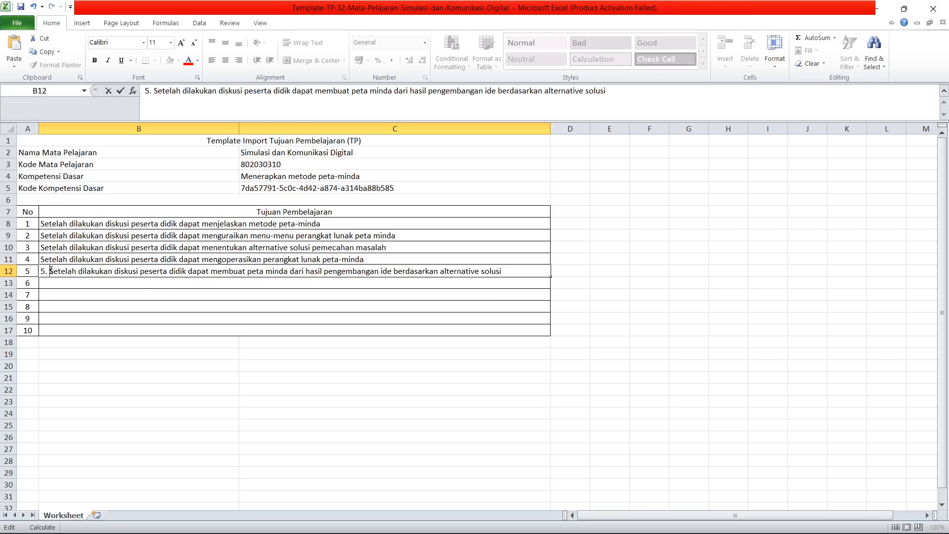
pyautogui.press('BackSpace')
pyautogui.press('BackSpace')
pyautogui.press('BackSpace')
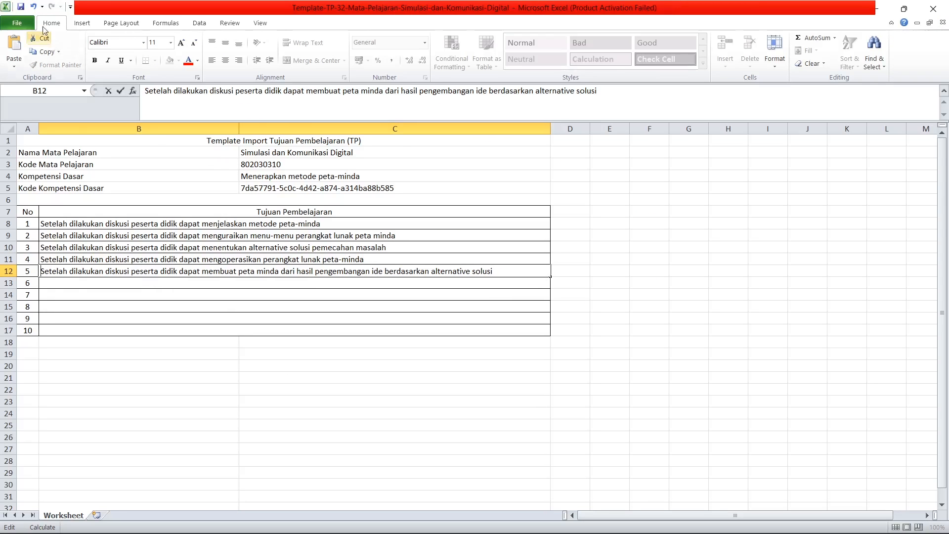
pyautogui.click(22, 6)
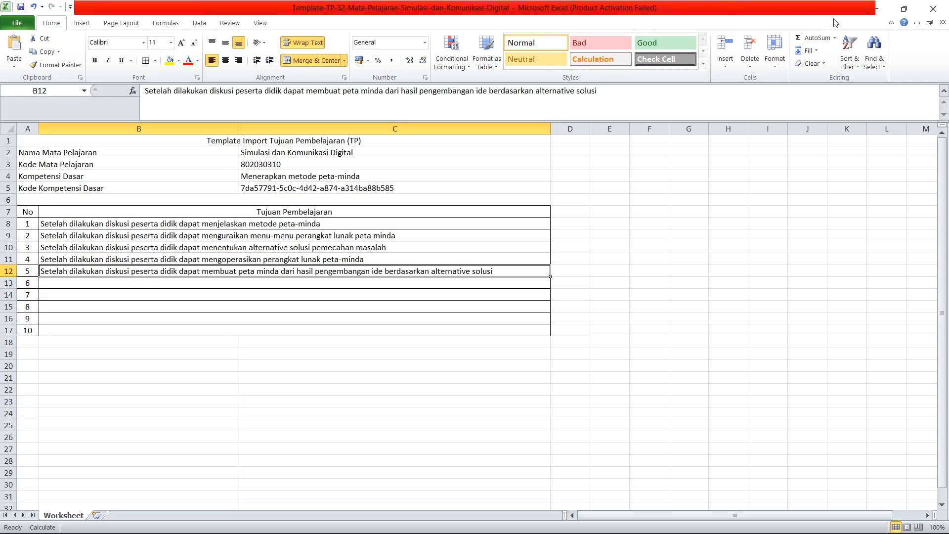
# Step: Switch to e-Rapor and upload Template-TP-32-Mata-Pelajaran-Simulasi-dan-Komunikasi-Digital as the learning objectives for KD 3.2
pyautogui.click(877, 9)
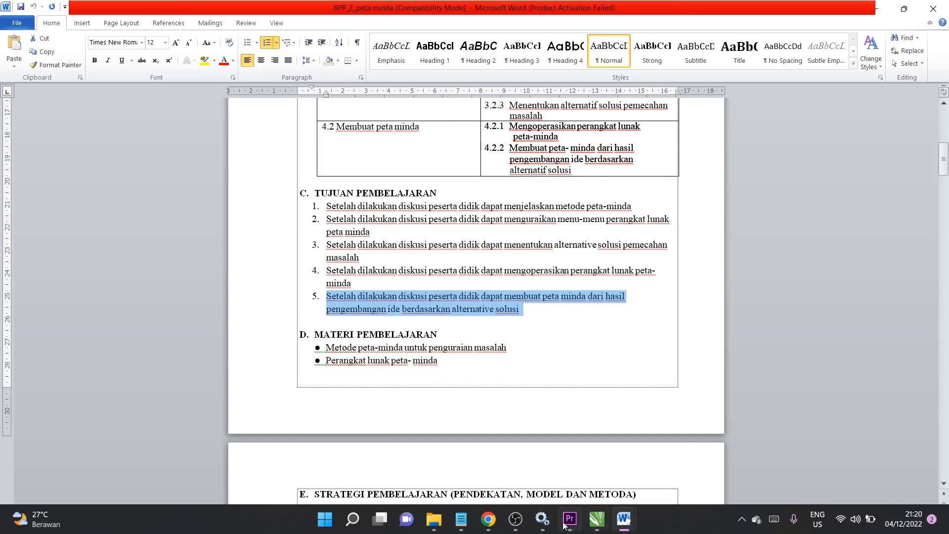
pyautogui.moveTo(480, 520)
pyautogui.click(485, 495)
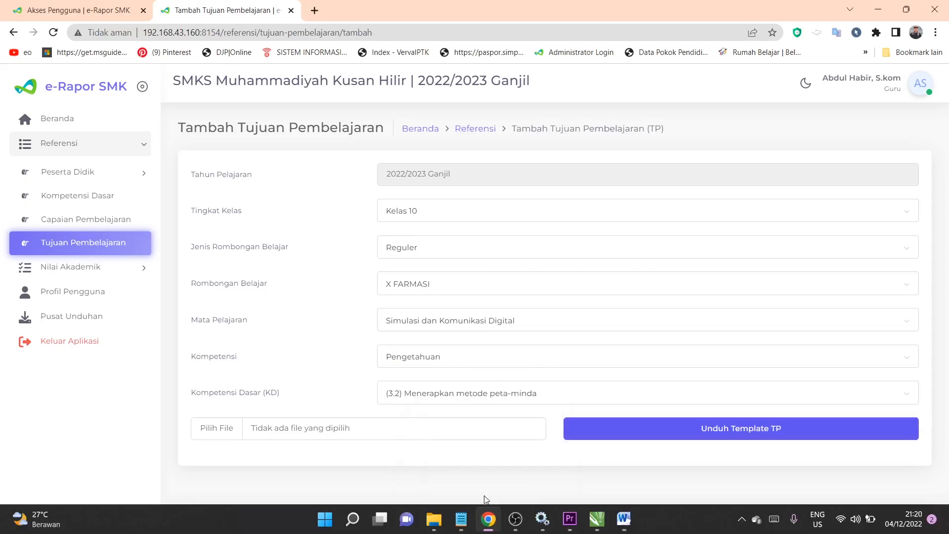
pyautogui.click(223, 427)
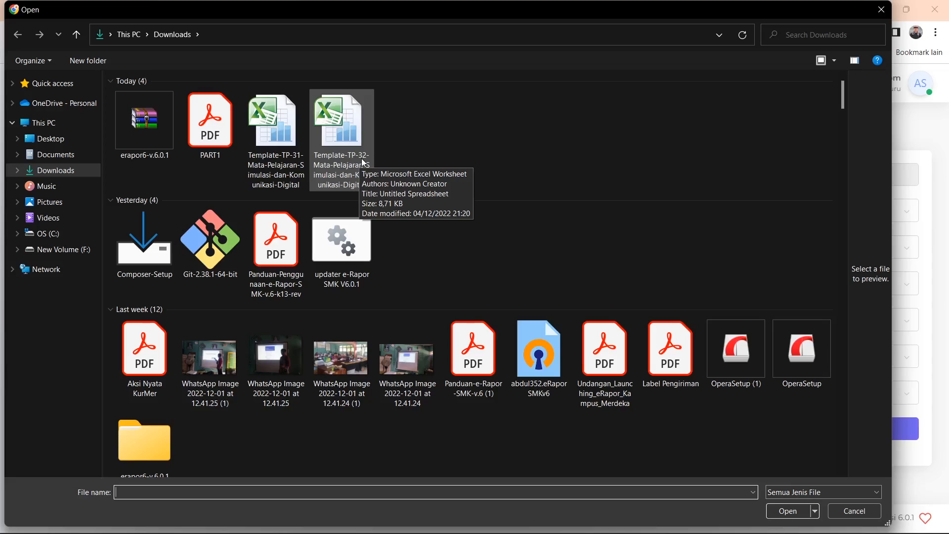
pyautogui.click(351, 143)
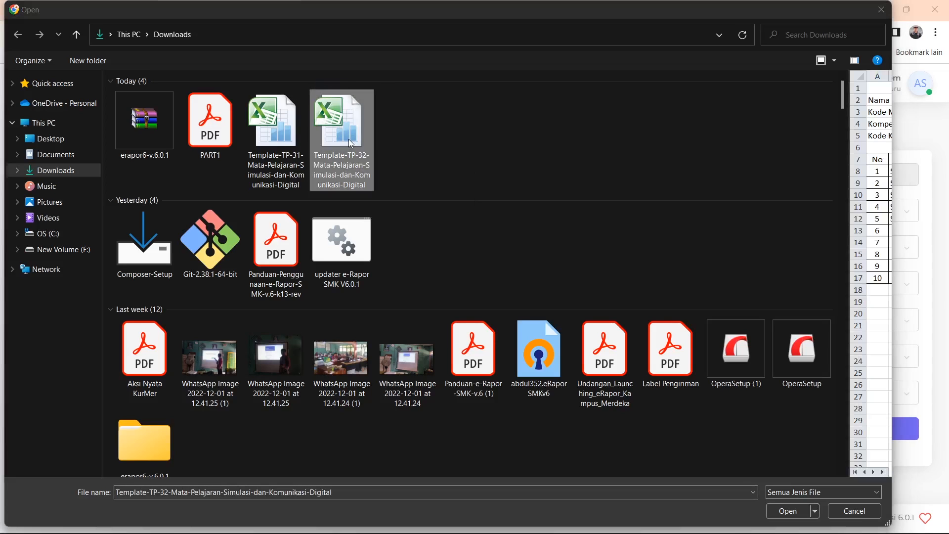
pyautogui.click(793, 510)
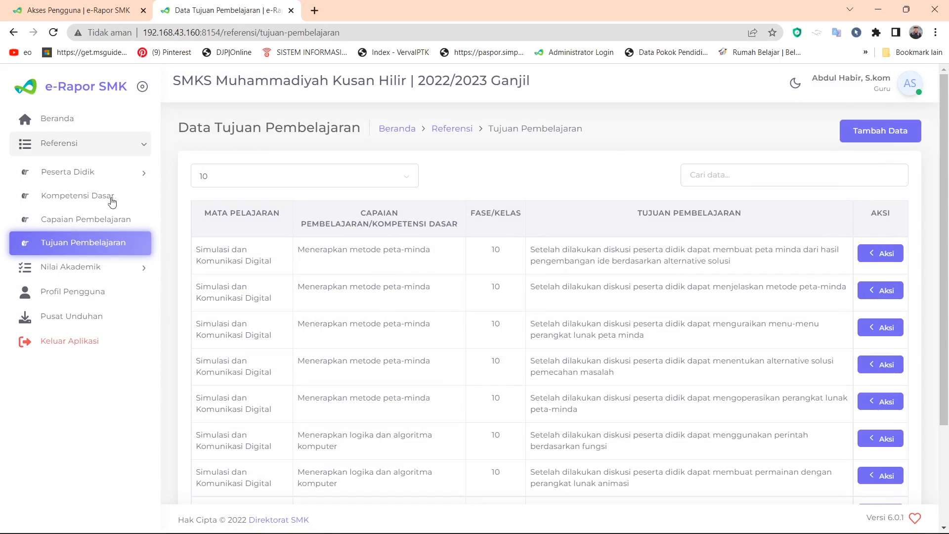
# Step: Open Input Nilai Akhir for Kelas 10, Reguler, class X FARMASI and the subject Simulasi dan Komunikasi Digital
pyautogui.click(141, 150)
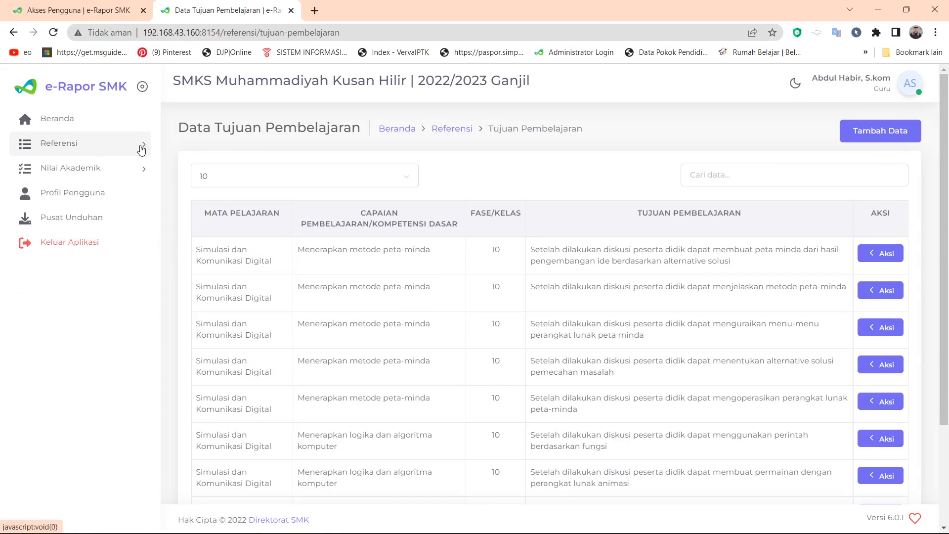
pyautogui.click(57, 178)
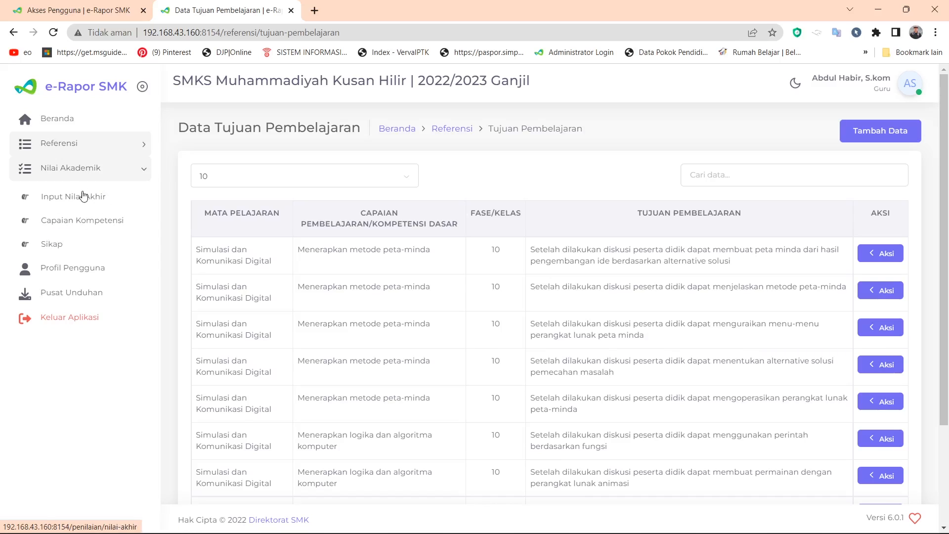
pyautogui.click(63, 201)
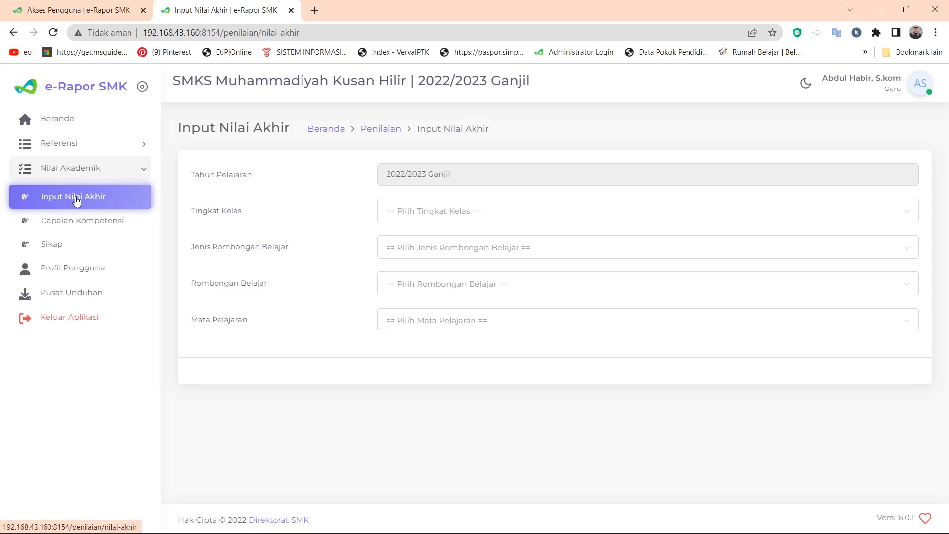
pyautogui.click(439, 212)
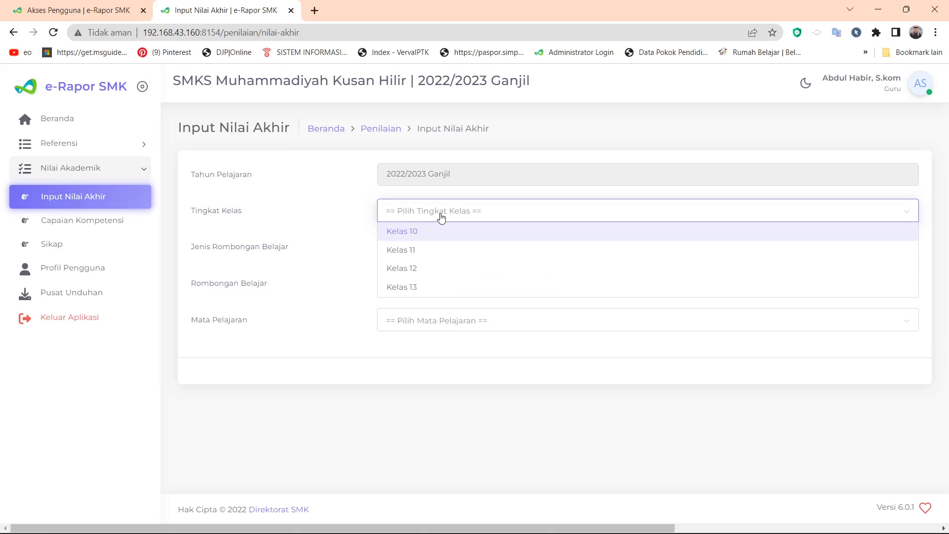
pyautogui.click(411, 239)
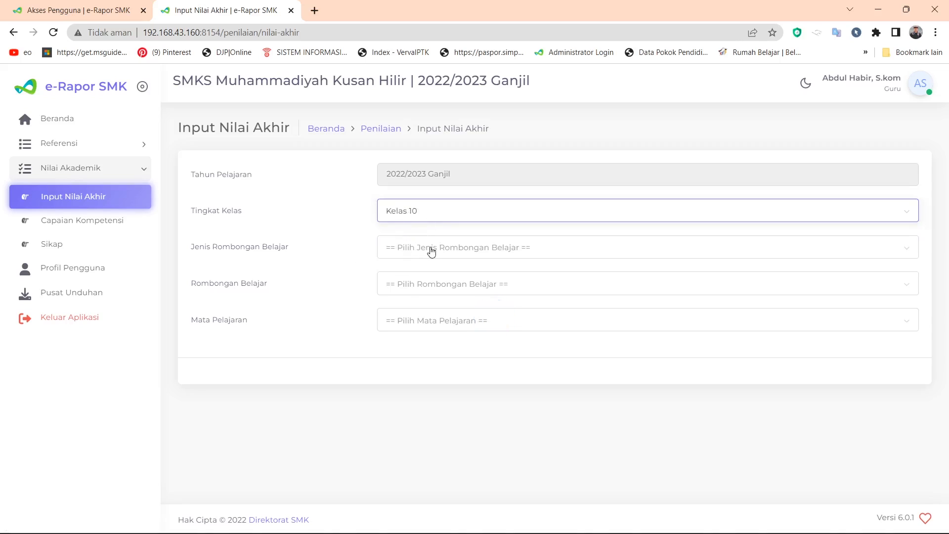
pyautogui.click(429, 255)
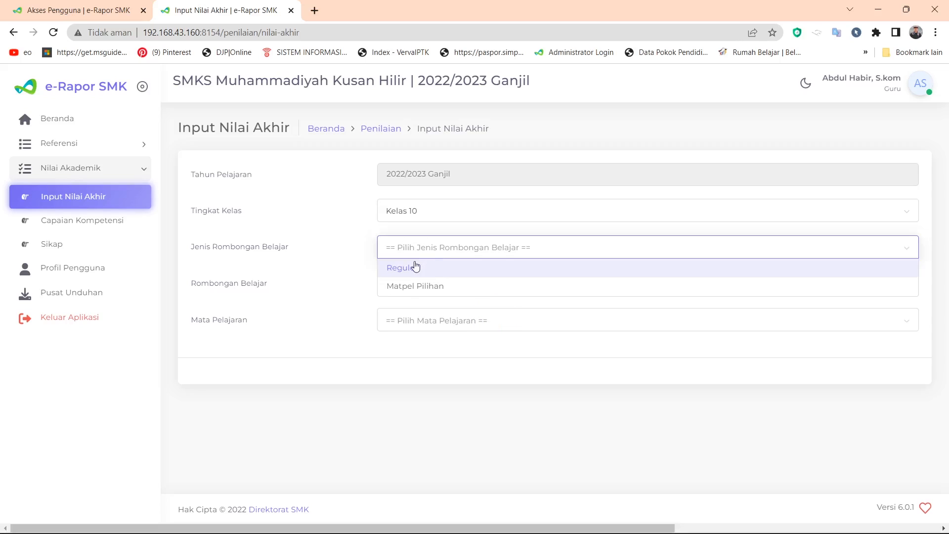
pyautogui.click(416, 267)
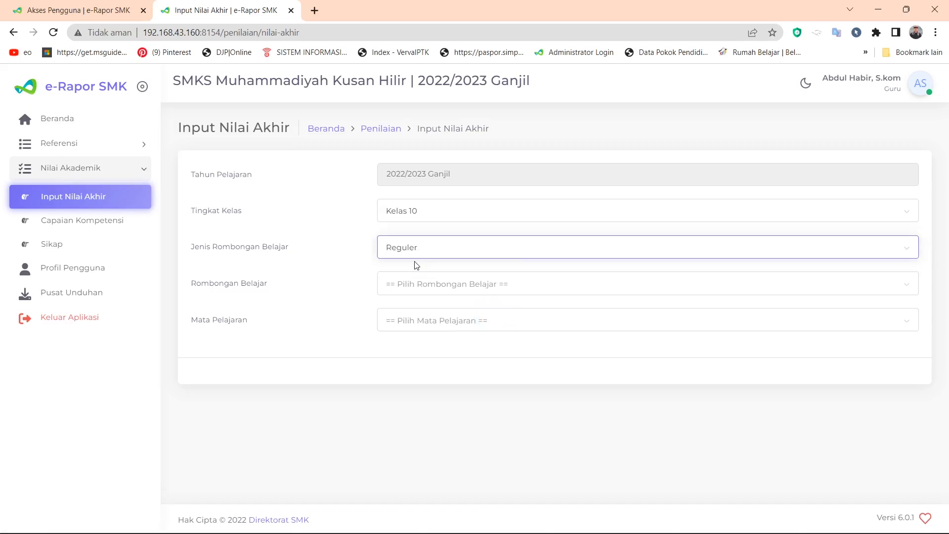
pyautogui.click(416, 284)
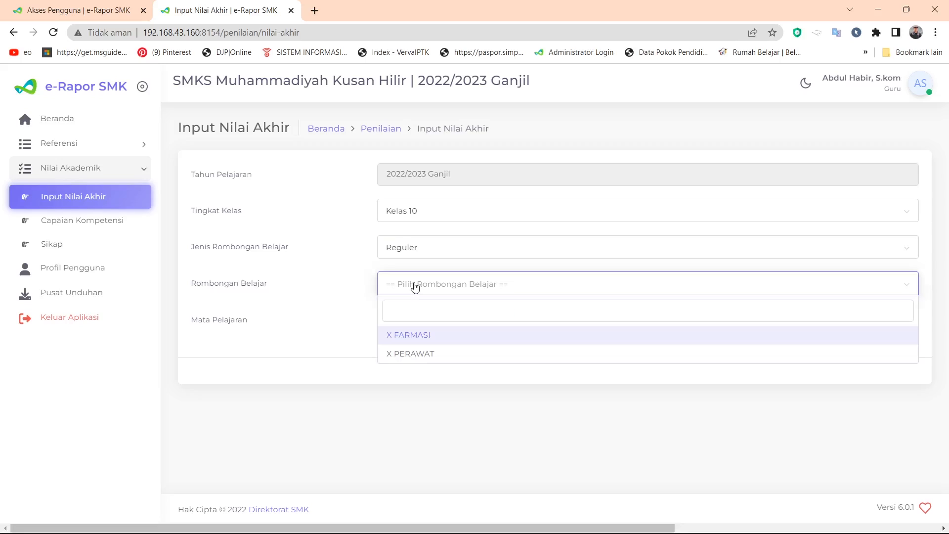
pyautogui.click(409, 337)
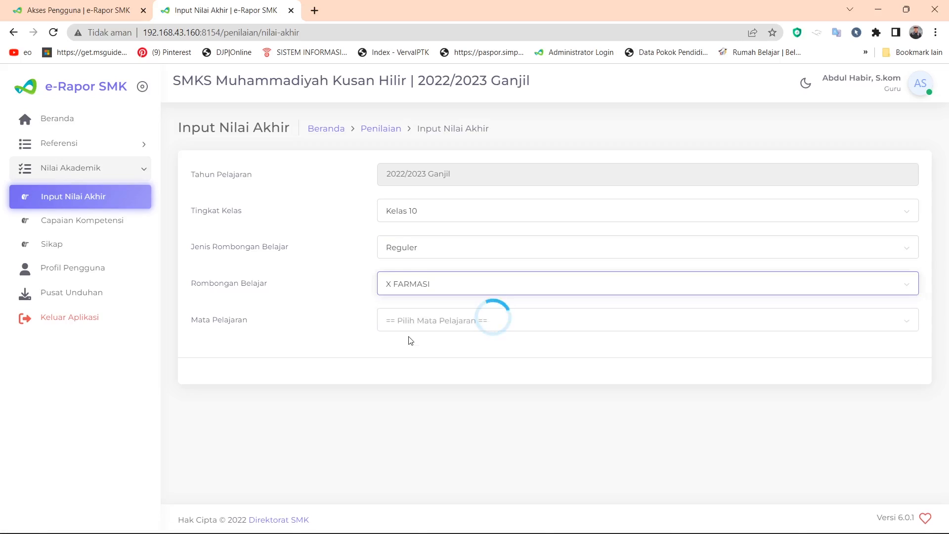
pyautogui.click(418, 332)
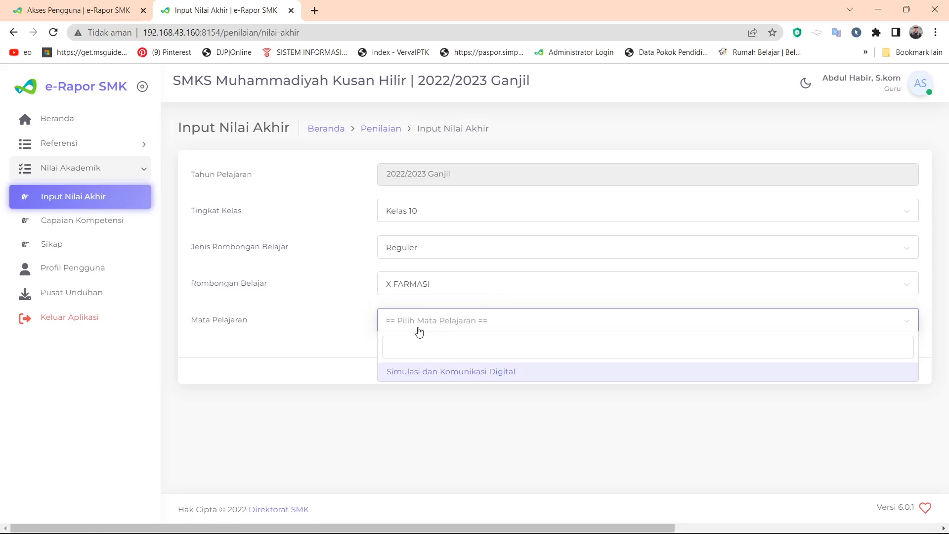
pyautogui.click(426, 378)
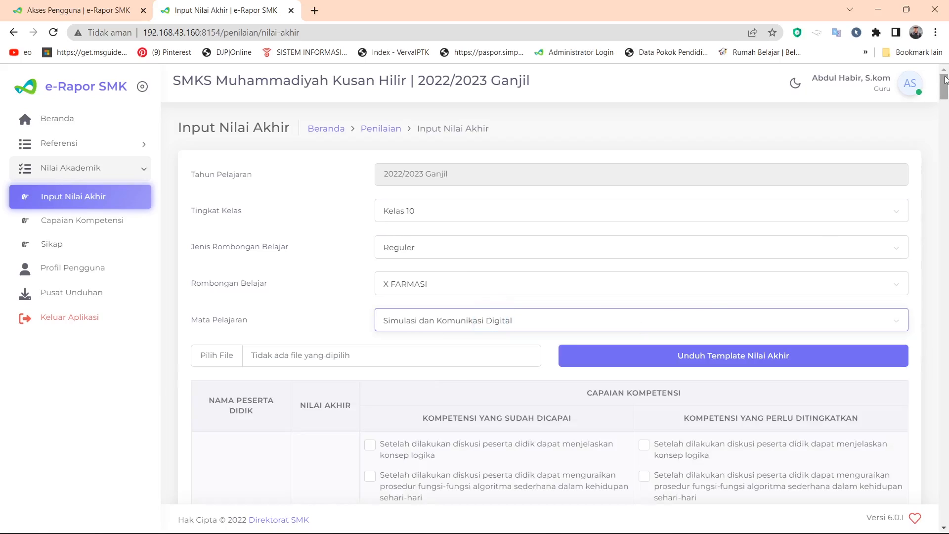
# Step: Set the first student's final grade to 80 and mark the first, third, fifth, seventh and ninth objectives as already achieved
pyautogui.moveTo(947, 89)
pyautogui.mouseDown()
pyautogui.moveTo(947, 106)
pyautogui.moveTo(947, 98)
pyautogui.mouseUp()
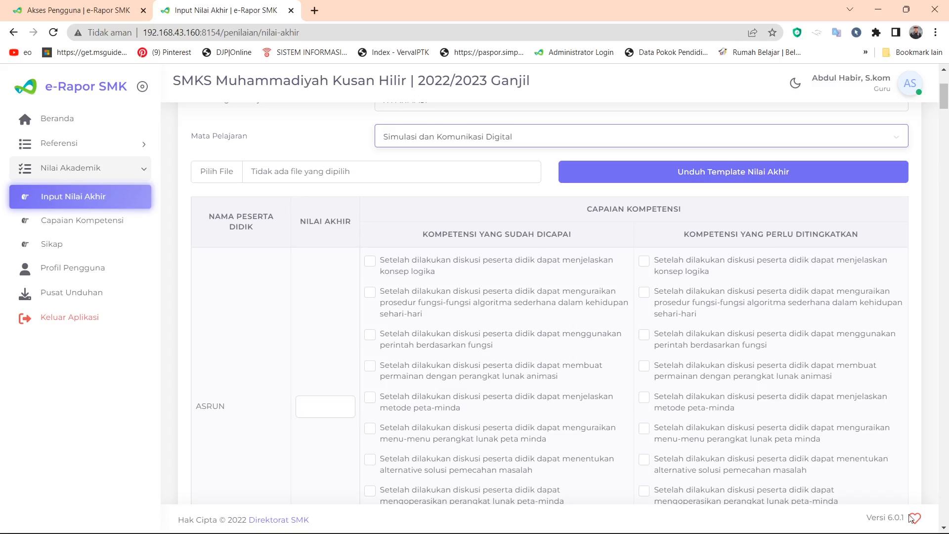
pyautogui.scroll(-1, 946, 527)
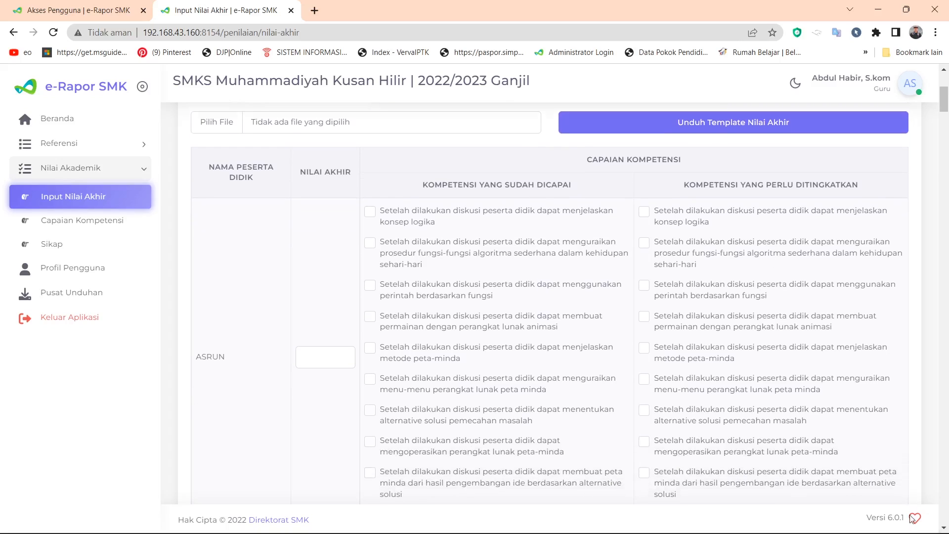
pyautogui.click(329, 363)
pyautogui.click(371, 212)
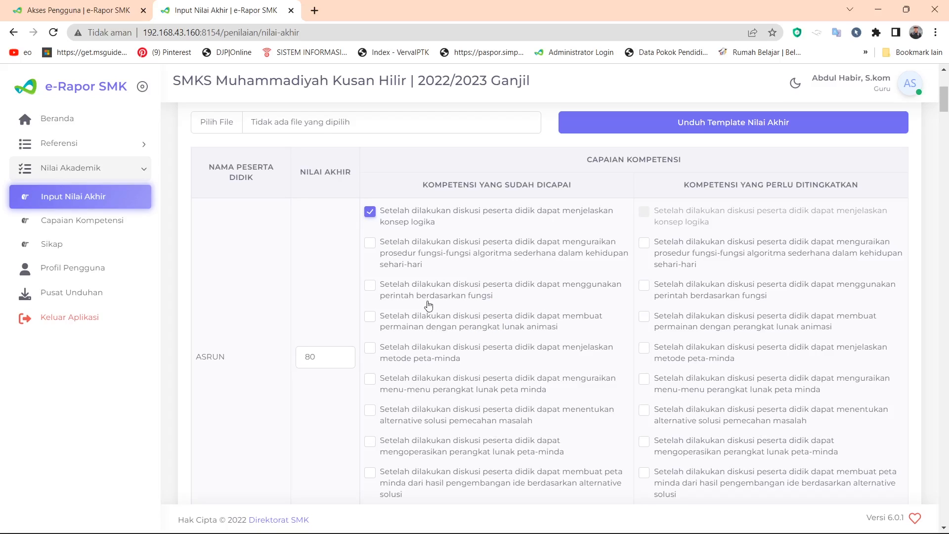
pyautogui.click(371, 287)
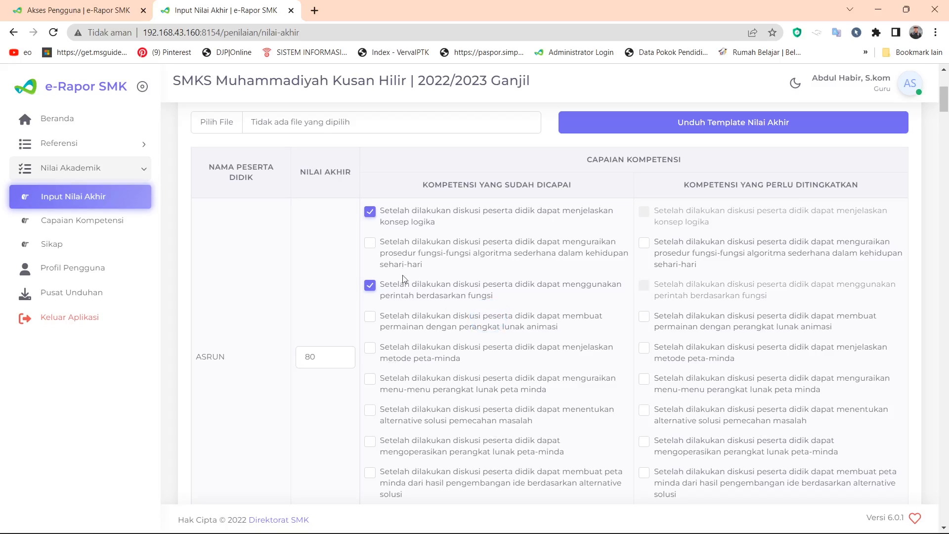
pyautogui.click(371, 353)
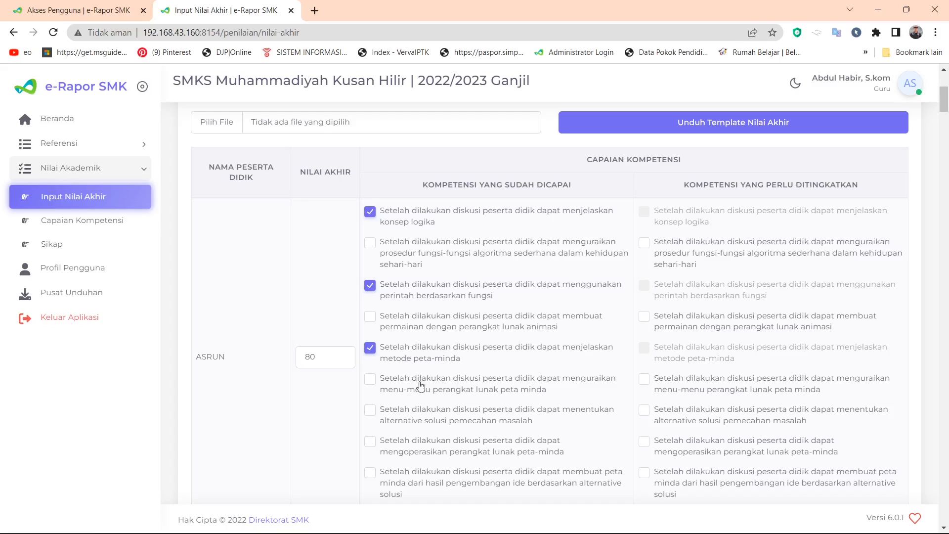
pyautogui.click(375, 411)
pyautogui.click(374, 478)
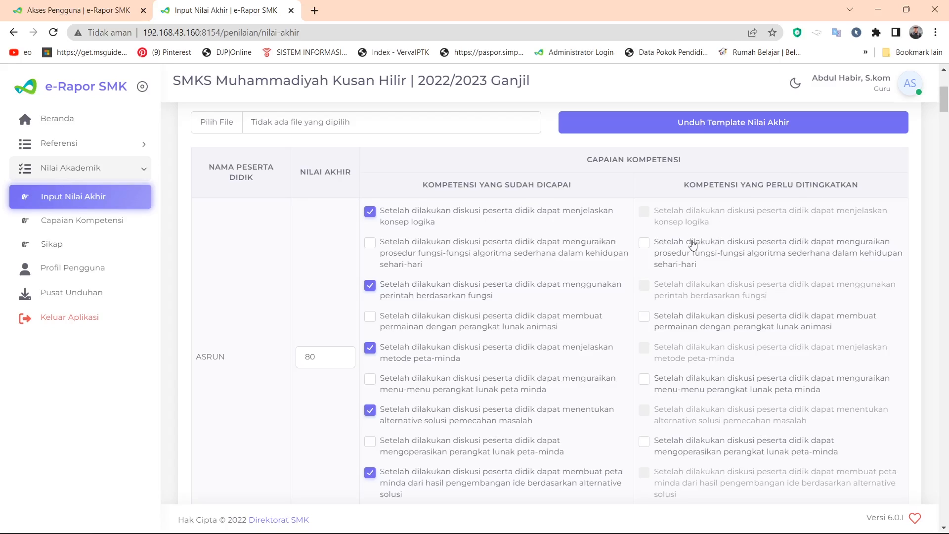
# Step: Mark the first student's second, fourth, sixth and eighth objectives as needing improvement, and save the final grades
pyautogui.click(645, 243)
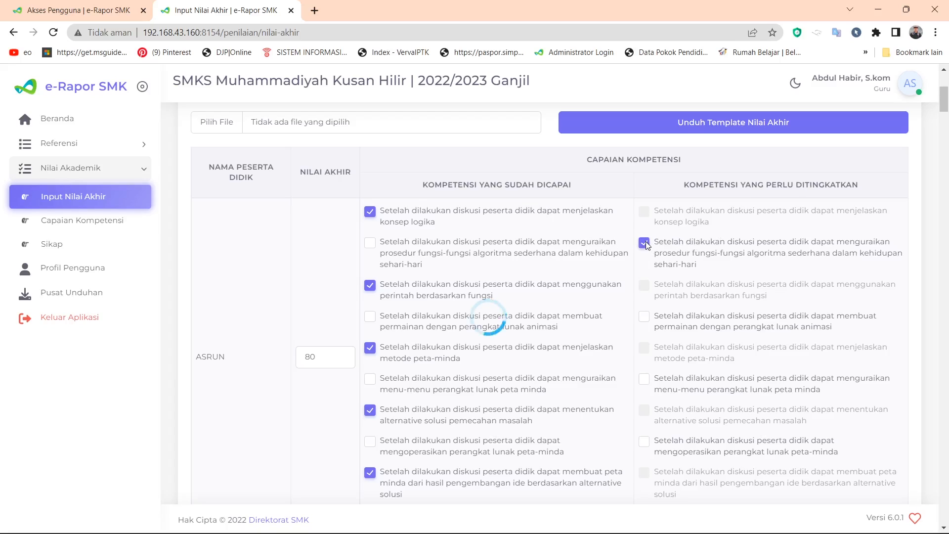
pyautogui.click(645, 319)
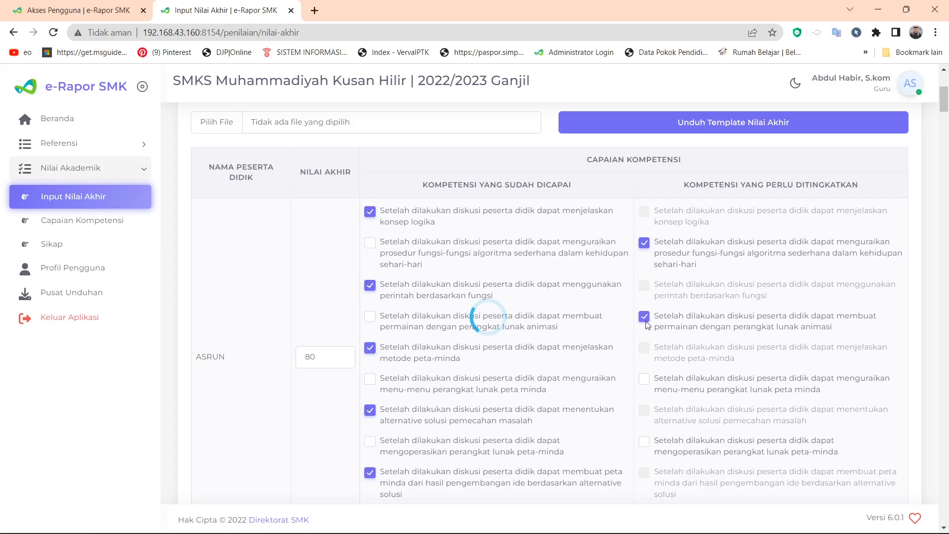
pyautogui.click(644, 379)
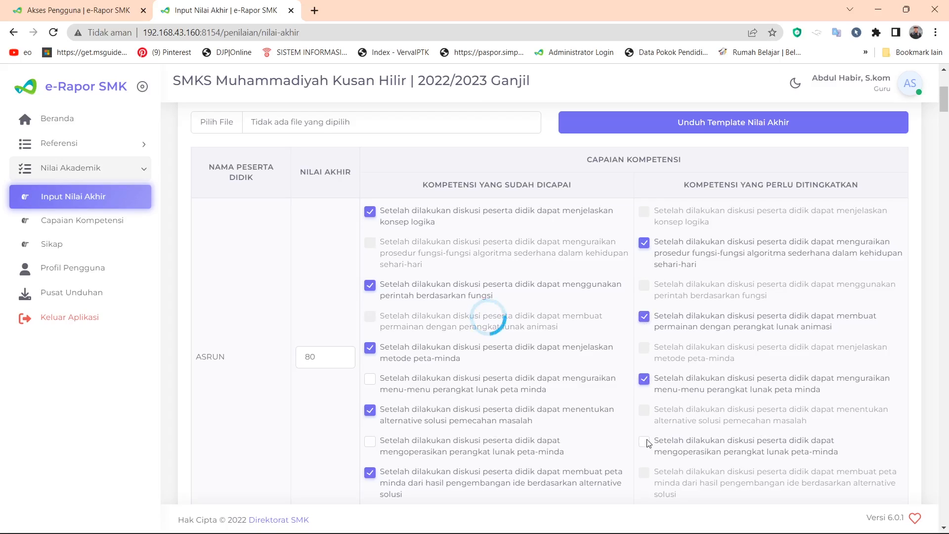
pyautogui.click(644, 442)
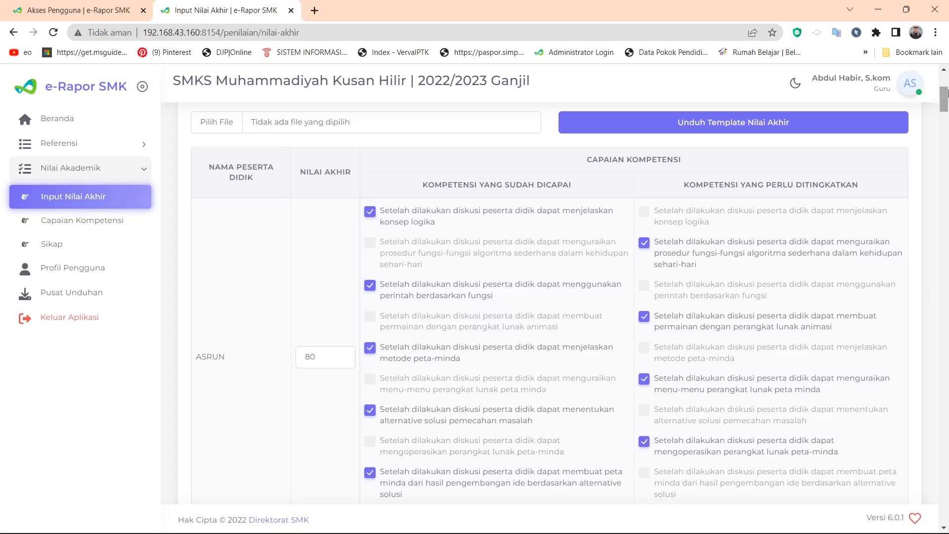
pyautogui.moveTo(947, 97); pyautogui.dragTo(947, 514)
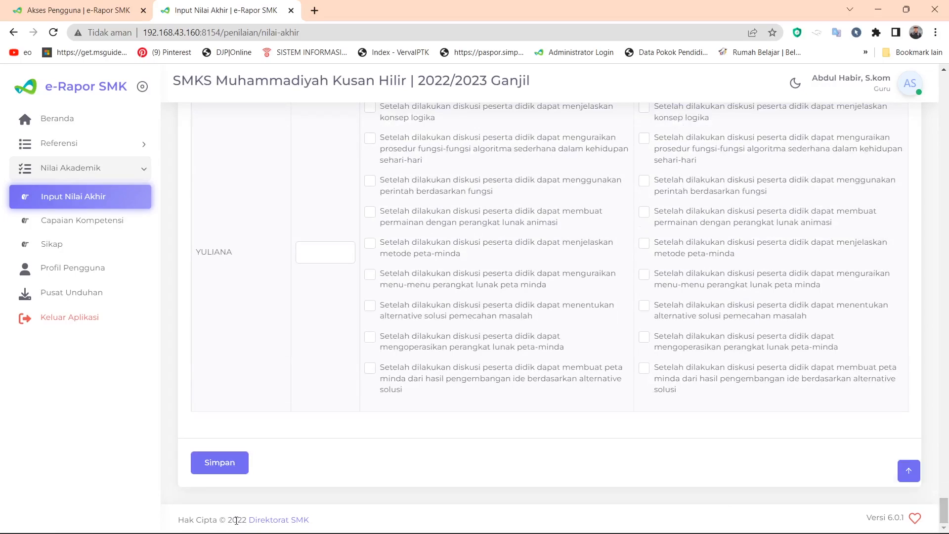
pyautogui.click(229, 468)
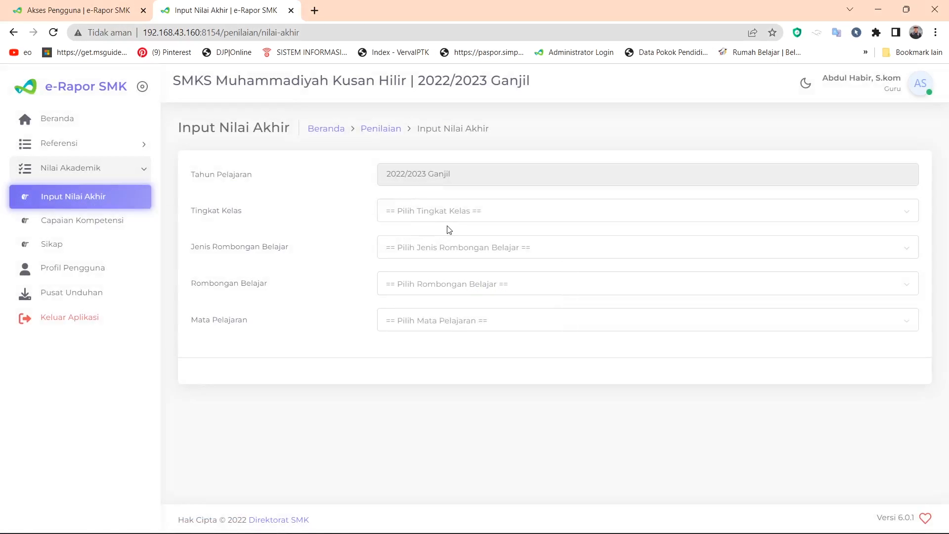
# Step: Open Capaian Kompetensi for Kelas 10, Reguler, X FARMASI and Simulasi dan Komunikasi Digital, and review the first student's competency descriptions
pyautogui.click(42, 227)
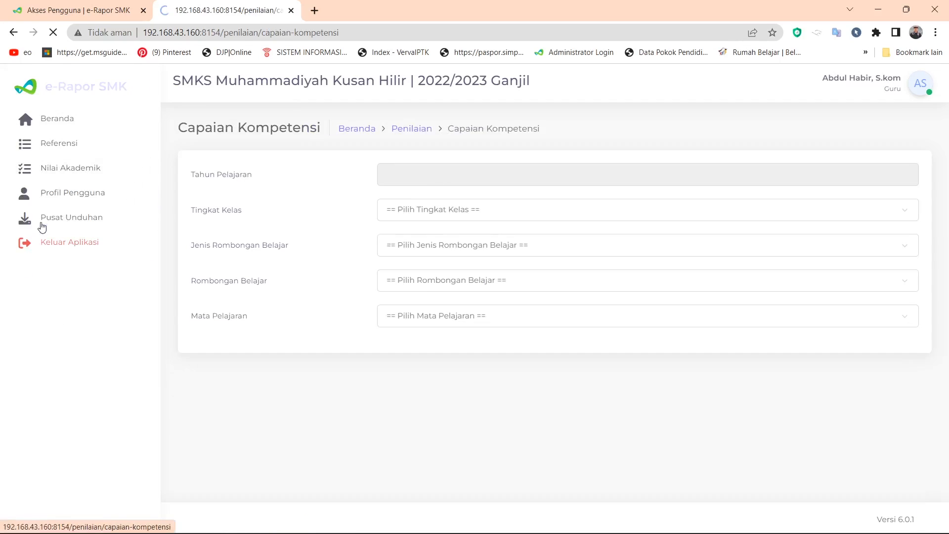
pyautogui.click(423, 214)
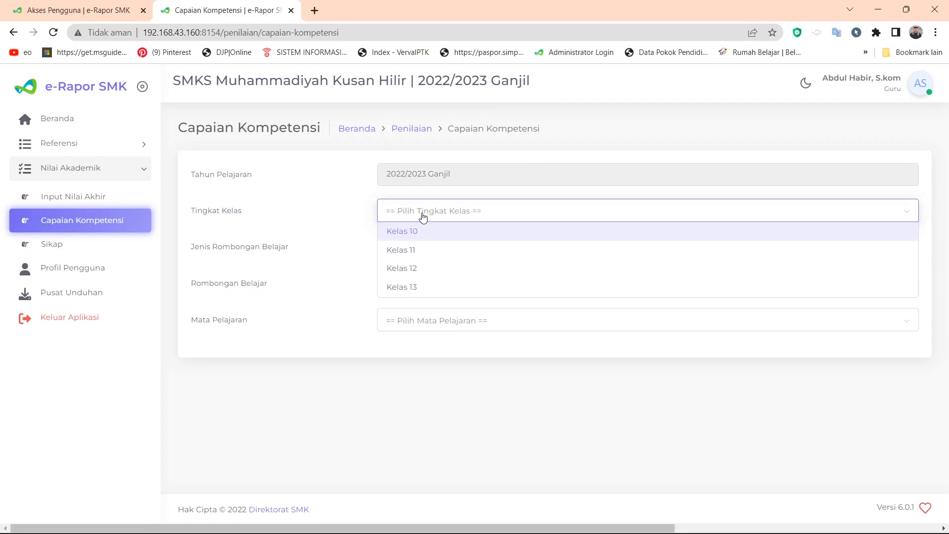
pyautogui.click(417, 236)
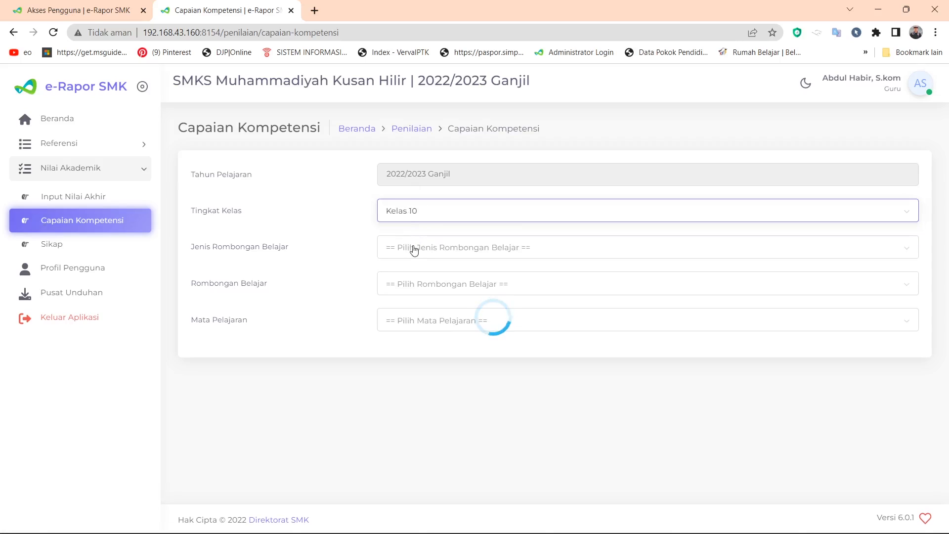
pyautogui.click(414, 251)
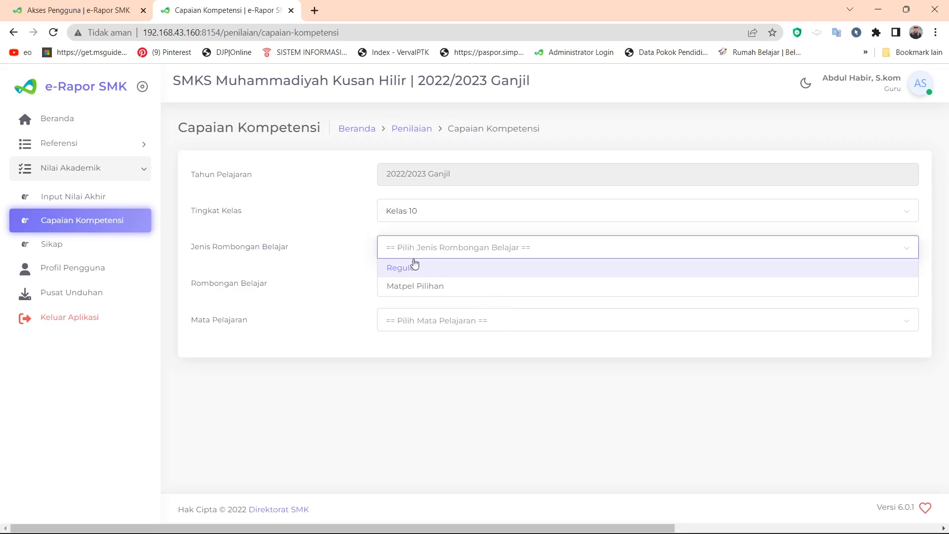
pyautogui.click(415, 265)
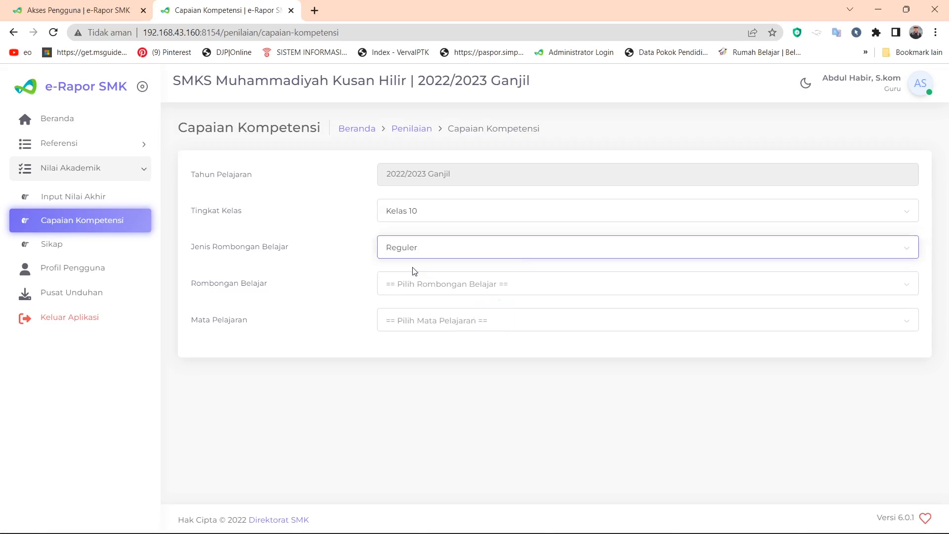
pyautogui.click(413, 287)
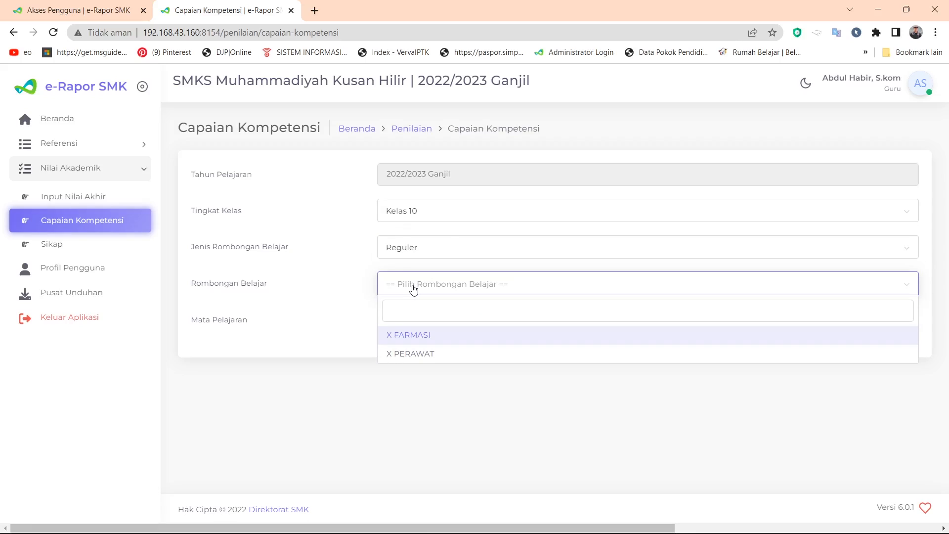
pyautogui.click(419, 336)
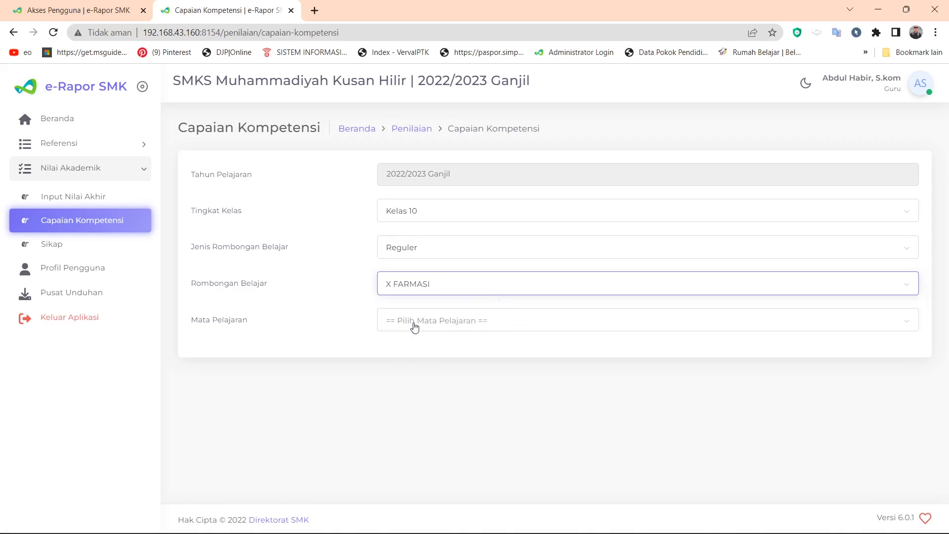
pyautogui.click(414, 324)
pyautogui.click(421, 373)
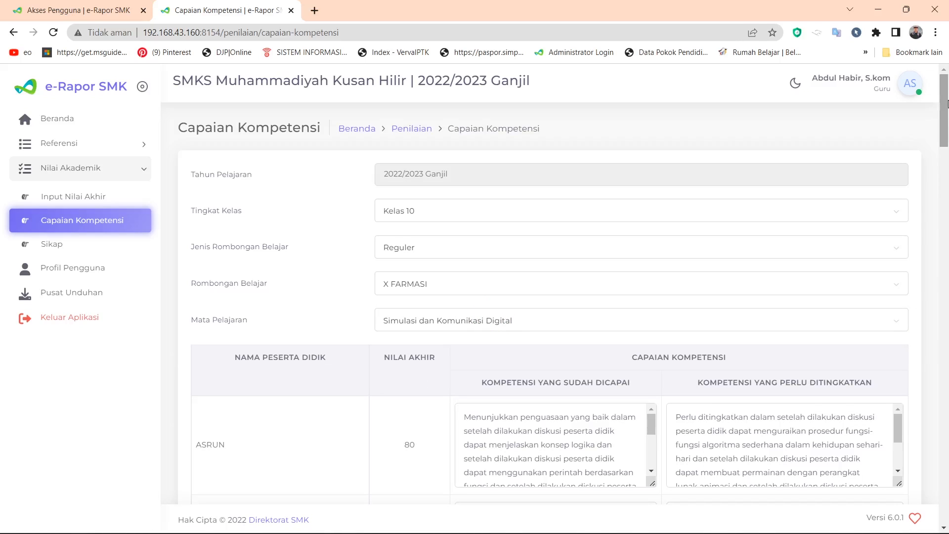
pyautogui.moveTo(948, 104); pyautogui.dragTo(947, 129)
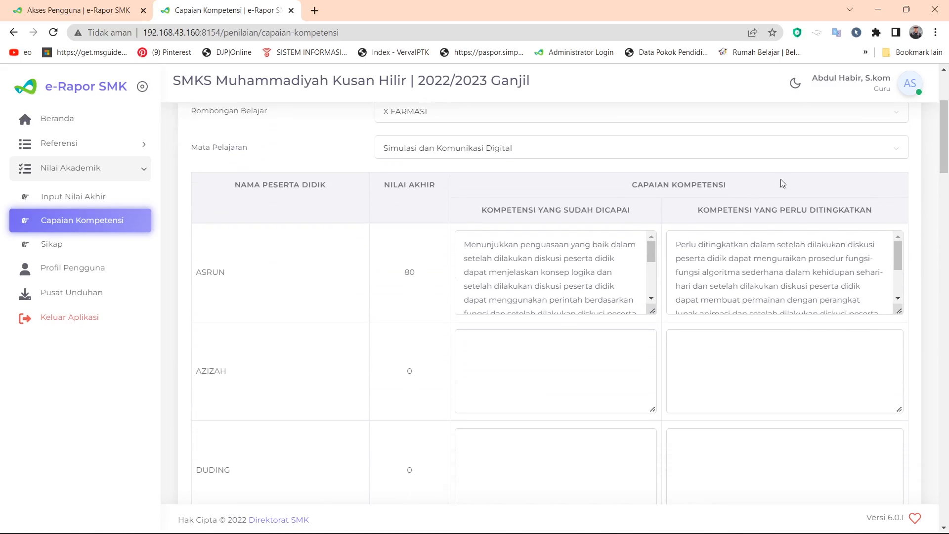
pyautogui.moveTo(652, 245)
pyautogui.mouseDown()
pyautogui.moveTo(662, 292)
pyautogui.moveTo(664, 235)
pyautogui.mouseUp()
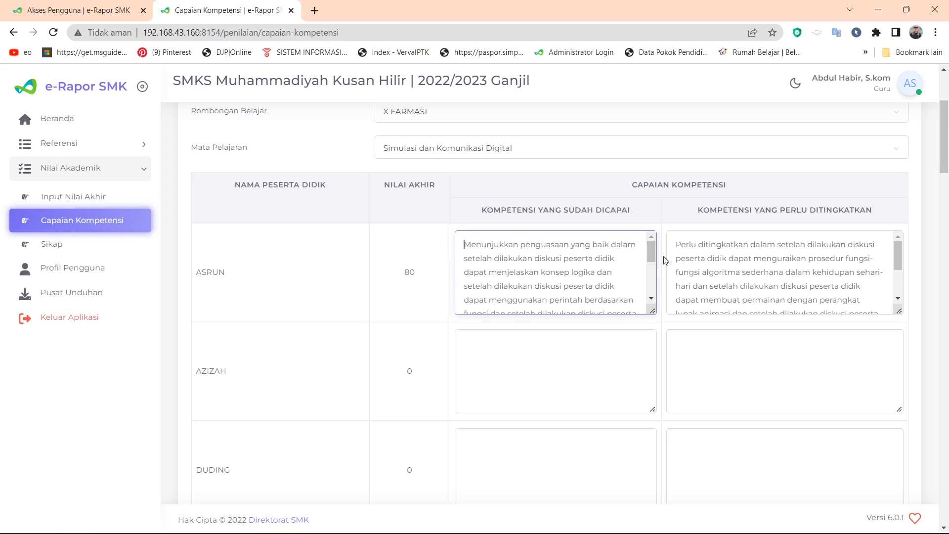
pyautogui.moveTo(652, 251)
pyautogui.mouseDown()
pyautogui.moveTo(655, 306)
pyautogui.moveTo(654, 255)
pyautogui.mouseUp()
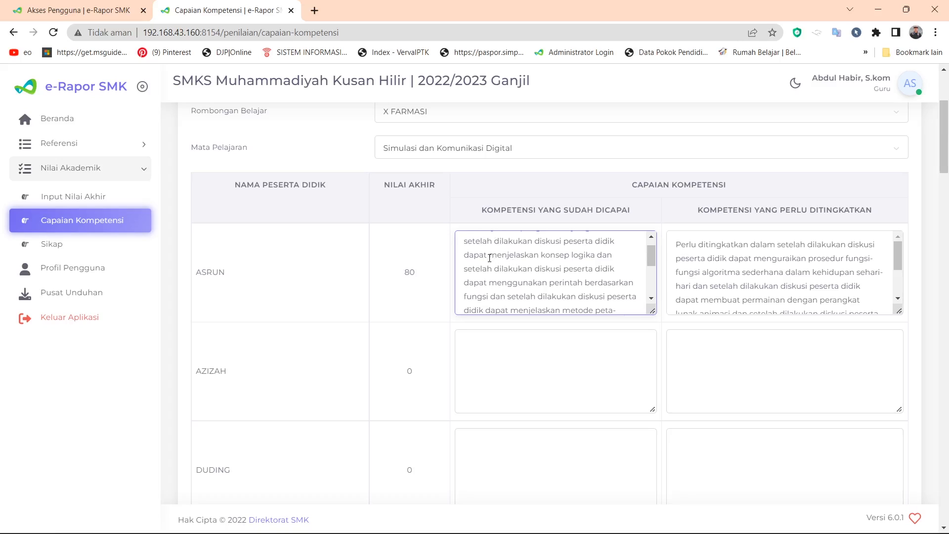
# Step: Try to delete "setelah dilakukan diskusi peserta didik dapat" from the first student's achieved-competency description, and undo the deletion
pyautogui.press('BackSpace')
pyautogui.press('BackSpace')
pyautogui.press('BackSpace')
pyautogui.press('BackSpace')
pyautogui.press('BackSpace')
pyautogui.press('BackSpace')
pyautogui.press('BackSpace')
pyautogui.press('BackSpace')
pyautogui.press('BackSpace')
pyautogui.press('BackSpace')
pyautogui.press('BackSpace')
pyautogui.press('BackSpace')
pyautogui.press('BackSpace')
pyautogui.press('BackSpace')
pyautogui.press('BackSpace')
pyautogui.press('BackSpace')
pyautogui.press('BackSpace')
pyautogui.press('BackSpace')
pyautogui.press('BackSpace')
pyautogui.press('BackSpace')
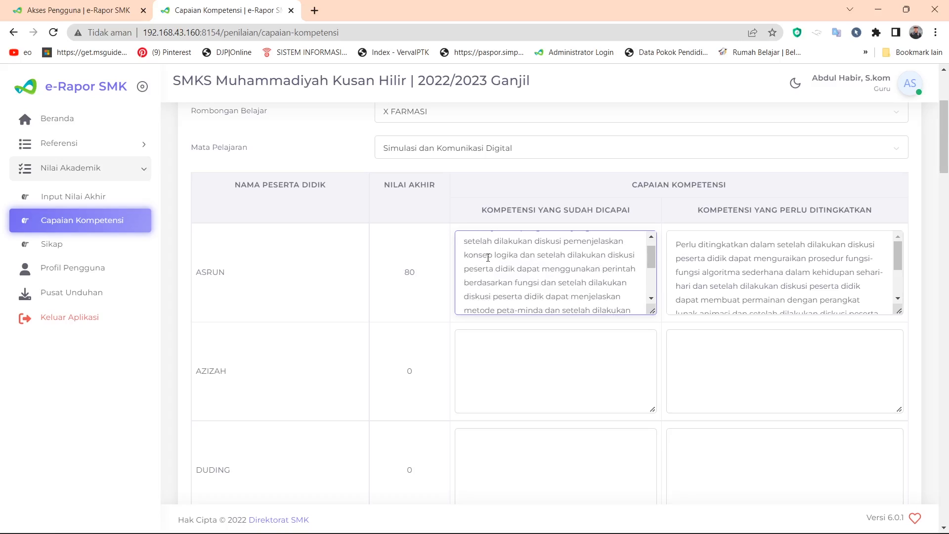
pyautogui.press('BackSpace')
pyautogui.press('BackSpace')
pyautogui.press('BackSpace')
pyautogui.press('BackSpace')
pyautogui.press('BackSpace')
pyautogui.press('BackSpace')
pyautogui.press('BackSpace')
pyautogui.press('BackSpace')
pyautogui.press('BackSpace')
pyautogui.press('BackSpace')
pyautogui.press('BackSpace')
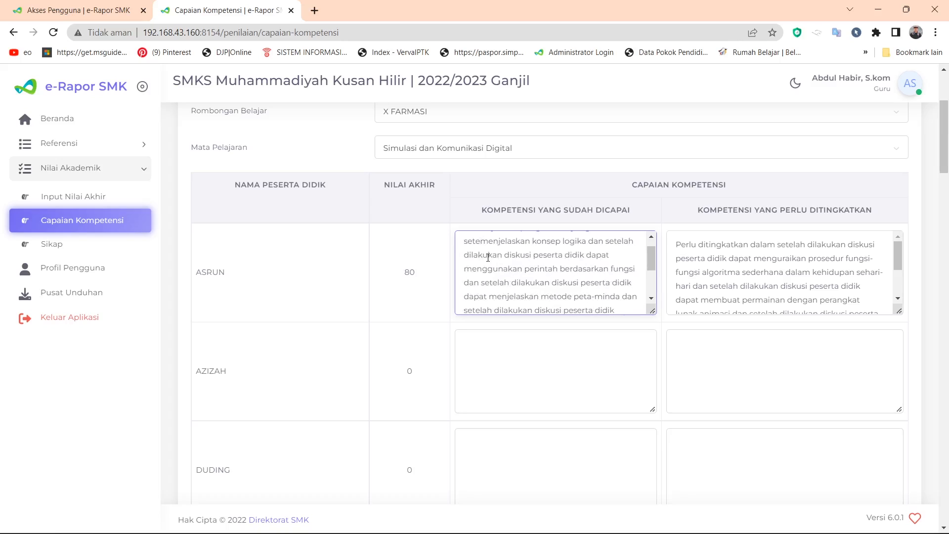
pyautogui.press('BackSpace')
pyautogui.press('BackSpace')
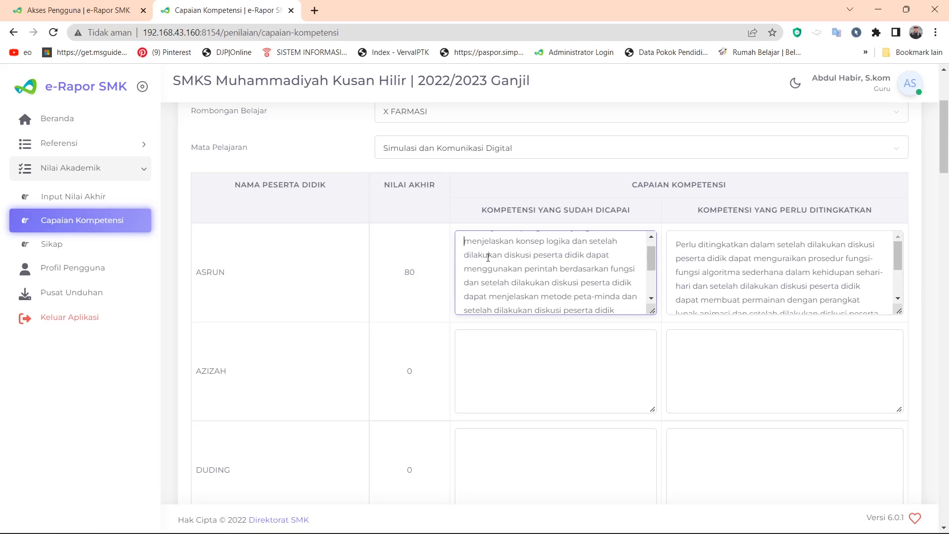
pyautogui.press('BackSpace')
pyautogui.hotkey('ctrl', 'z')
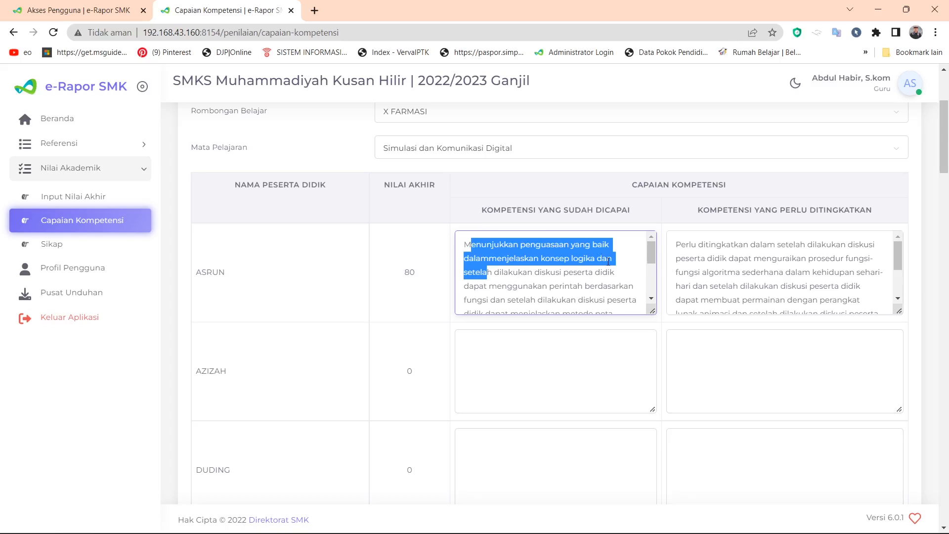
# Step: Delete the opening of the first student's achieved-competency description so that it starts with "menjelaskan konsep logika"
pyautogui.press('BackSpace')
pyautogui.press('BackSpace')
pyautogui.press('BackSpace')
pyautogui.press('BackSpace')
pyautogui.press('BackSpace')
pyautogui.press('BackSpace')
pyautogui.press('BackSpace')
pyautogui.press('BackSpace')
pyautogui.press('BackSpace')
pyautogui.press('BackSpace')
pyautogui.press('BackSpace')
pyautogui.press('BackSpace')
pyautogui.press('BackSpace')
pyautogui.press('BackSpace')
pyautogui.press('BackSpace')
pyautogui.press('BackSpace')
pyautogui.press('BackSpace')
pyautogui.press('BackSpace')
pyautogui.press('BackSpace')
pyautogui.press('BackSpace')
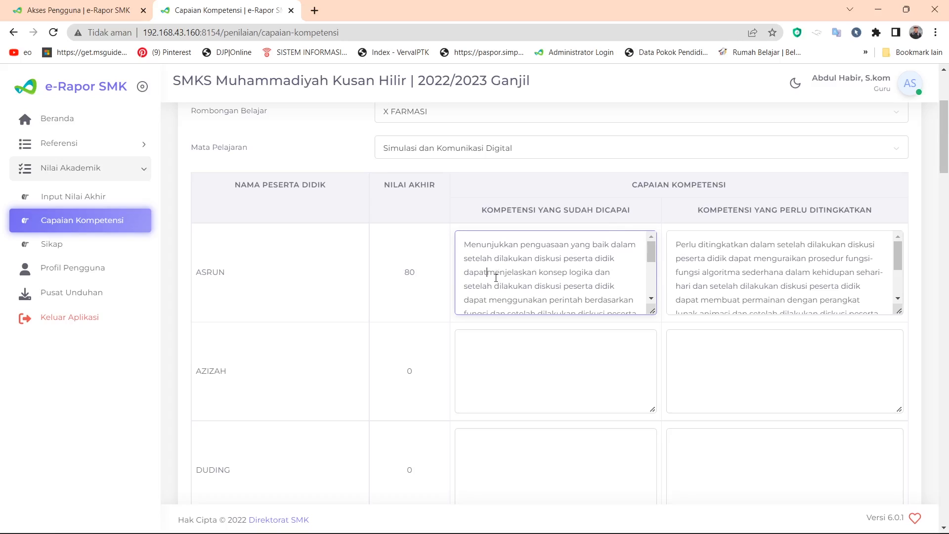
pyautogui.press('BackSpace')
pyautogui.press('BackSpace')
pyautogui.press('BackSpace')
pyautogui.press('BackSpace')
pyautogui.press('BackSpace')
pyautogui.press('BackSpace')
pyautogui.press('BackSpace')
pyautogui.press('BackSpace')
pyautogui.press('BackSpace')
pyautogui.press('BackSpace')
pyautogui.press('BackSpace')
pyautogui.press('BackSpace')
pyautogui.press('BackSpace')
pyautogui.press('BackSpace')
pyautogui.press('BackSpace')
pyautogui.press('BackSpace')
pyautogui.press('BackSpace')
pyautogui.press('BackSpace')
pyautogui.press('BackSpace')
pyautogui.press('BackSpace')
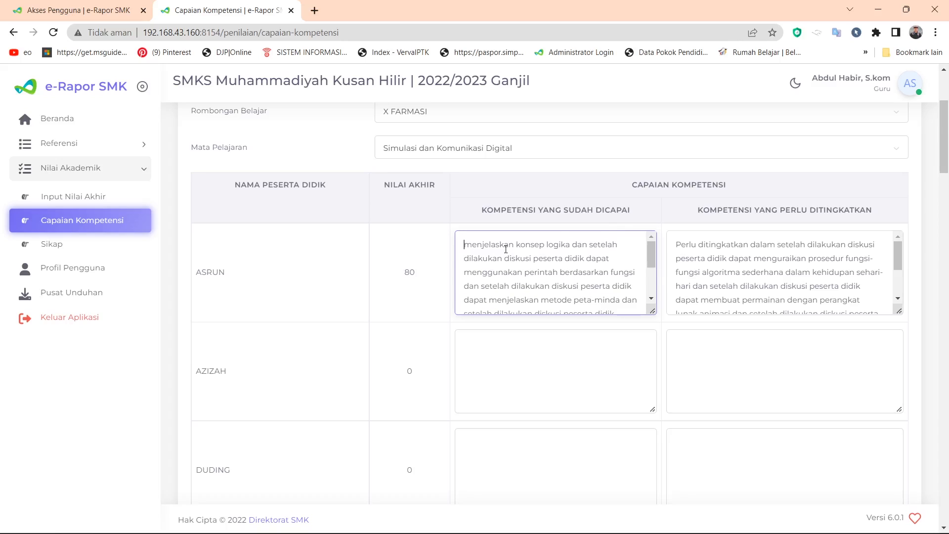
pyautogui.press('Delete')
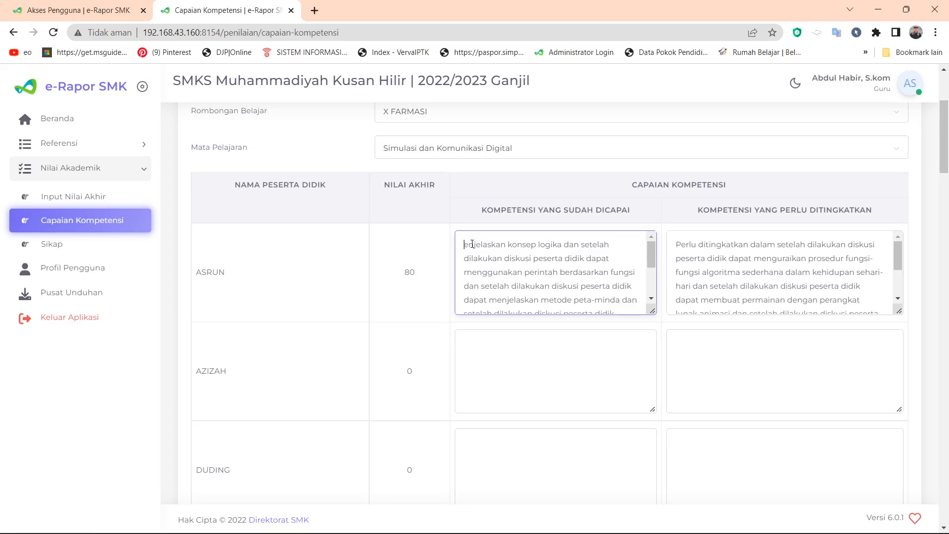
pyautogui.write('m')
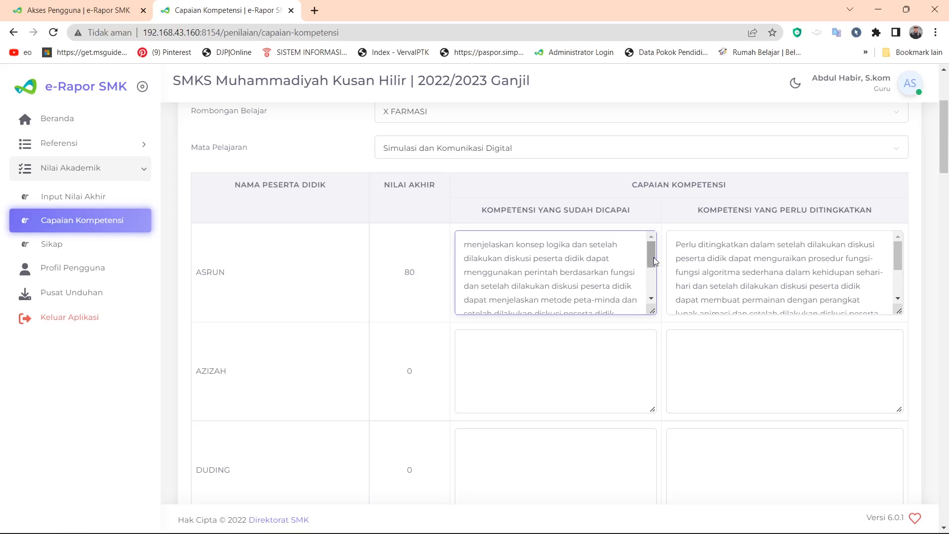
# Step: Remove "dilakukan diskusi peserta didik dapat" before "menggunakan perintah" in the first student's achieved-competency description, and save the competency achievements
pyautogui.click(465, 272)
pyautogui.press('BackSpace')
pyautogui.press('BackSpace')
pyautogui.press('BackSpace')
pyautogui.press('BackSpace')
pyautogui.press('BackSpace')
pyautogui.press('BackSpace')
pyautogui.press('BackSpace')
pyautogui.press('BackSpace')
pyautogui.press('BackSpace')
pyautogui.press('BackSpace')
pyautogui.press('BackSpace')
pyautogui.press('BackSpace')
pyautogui.press('BackSpace')
pyautogui.press('BackSpace')
pyautogui.press('BackSpace')
pyautogui.press('BackSpace')
pyautogui.press('BackSpace')
pyautogui.press('BackSpace')
pyautogui.press('BackSpace')
pyautogui.press('BackSpace')
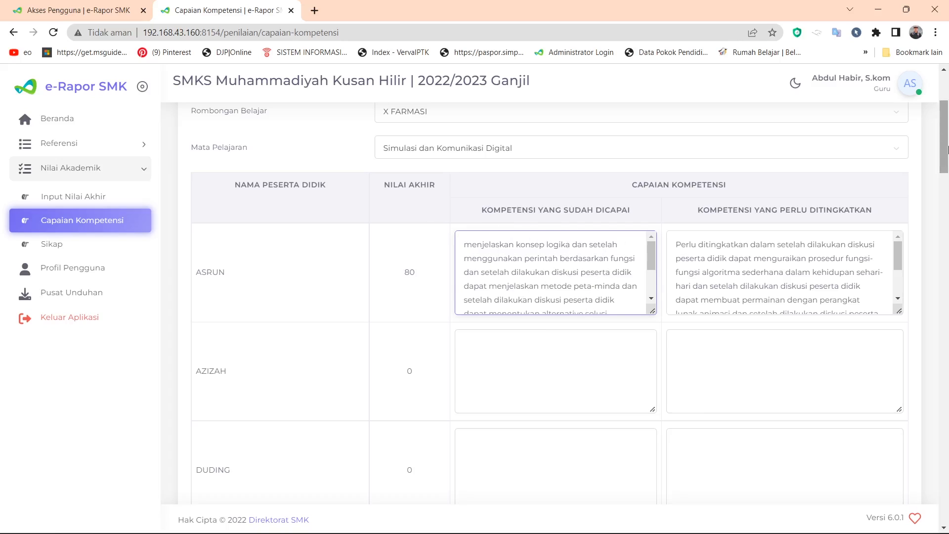
pyautogui.moveTo(948, 213); pyautogui.dragTo(948, 504)
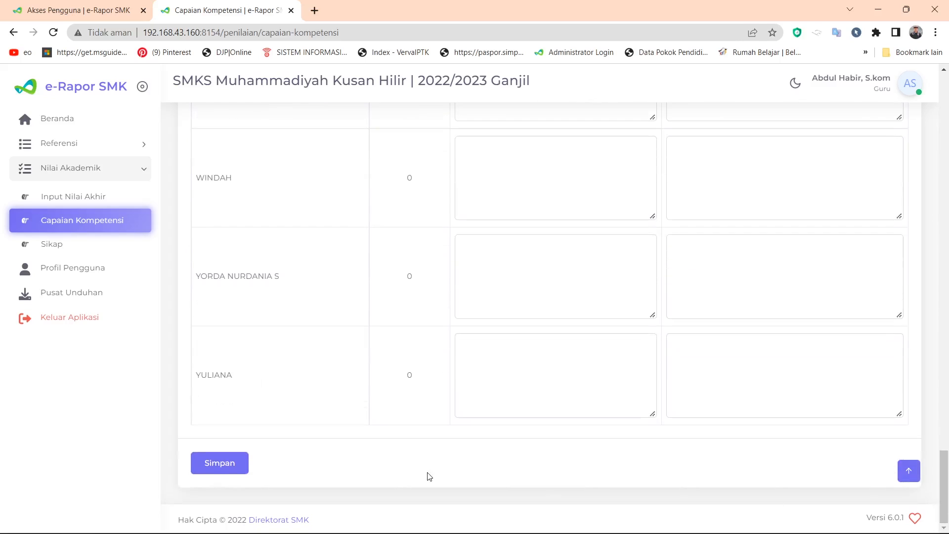
pyautogui.click(242, 467)
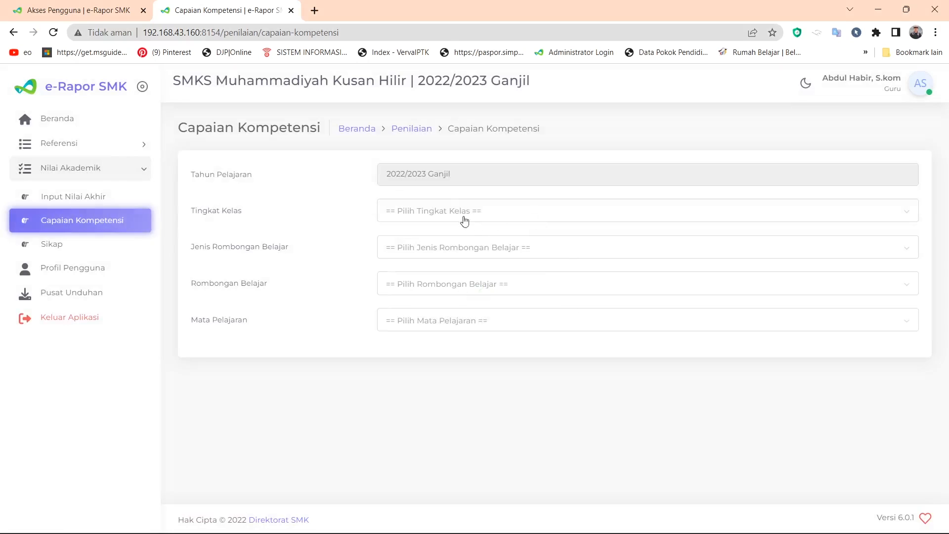
# Step: Load the competency achievements for Kelas 10, Reguler, X FARMASI and Simulasi dan Komunikasi Digital again, and check the first student's saved description
pyautogui.click(451, 209)
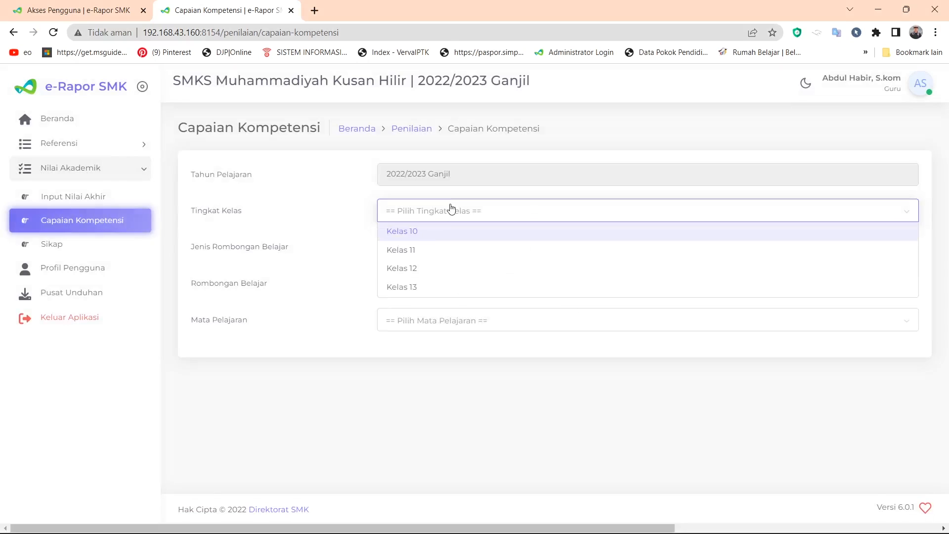
pyautogui.click(428, 232)
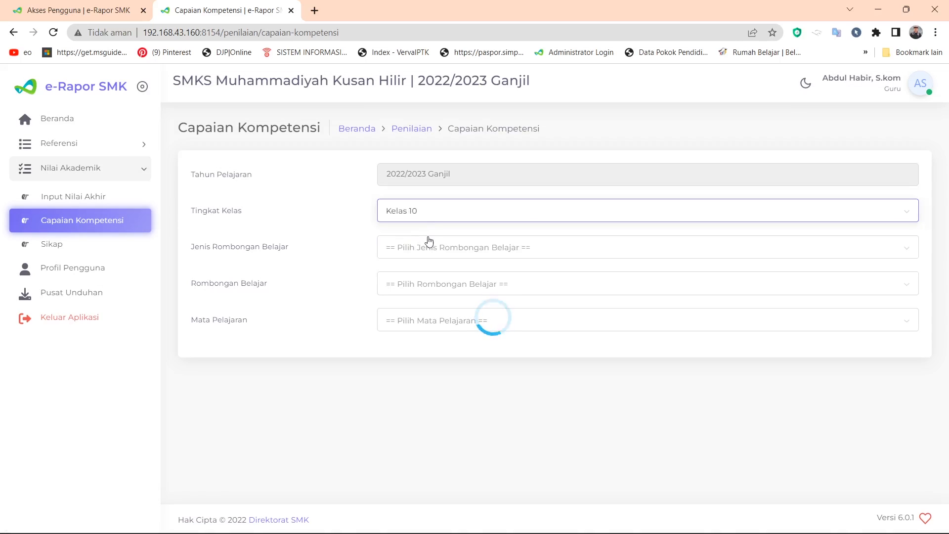
pyautogui.click(429, 247)
pyautogui.click(426, 268)
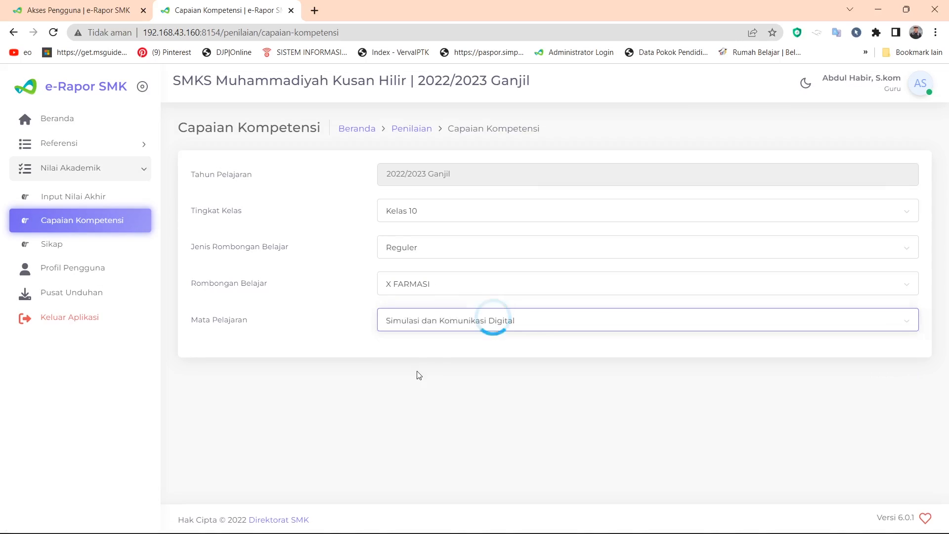
pyautogui.moveTo(947, 125); pyautogui.dragTo(947, 151)
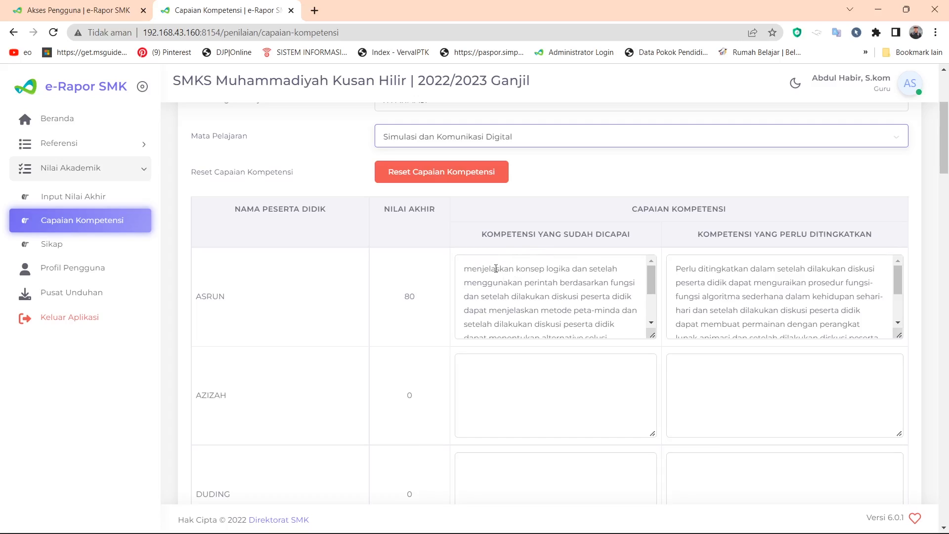
# Step: Open Input Nilai Akhir for Kelas 10, Reguler, class X FARMASI and the subject Simulasi dan Komunikasi Digital again
pyautogui.click(83, 193)
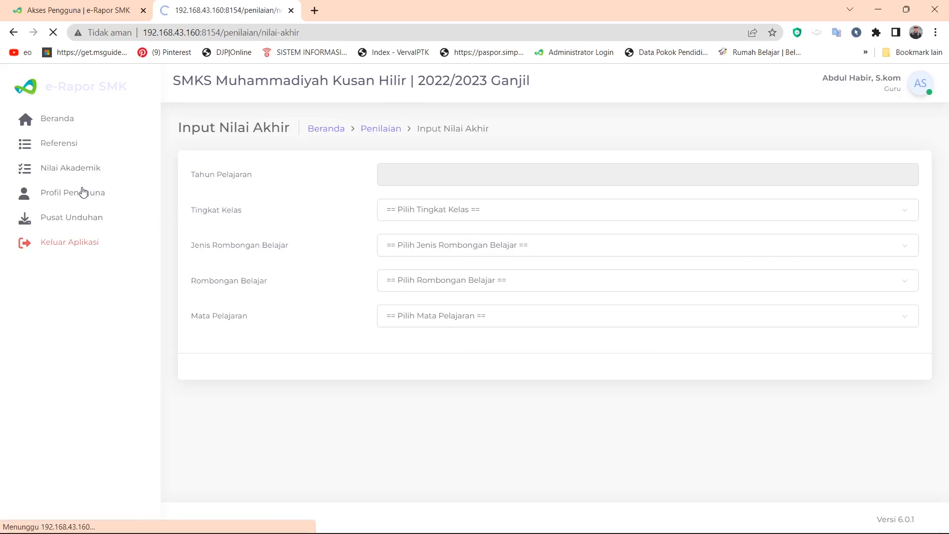
pyautogui.click(452, 218)
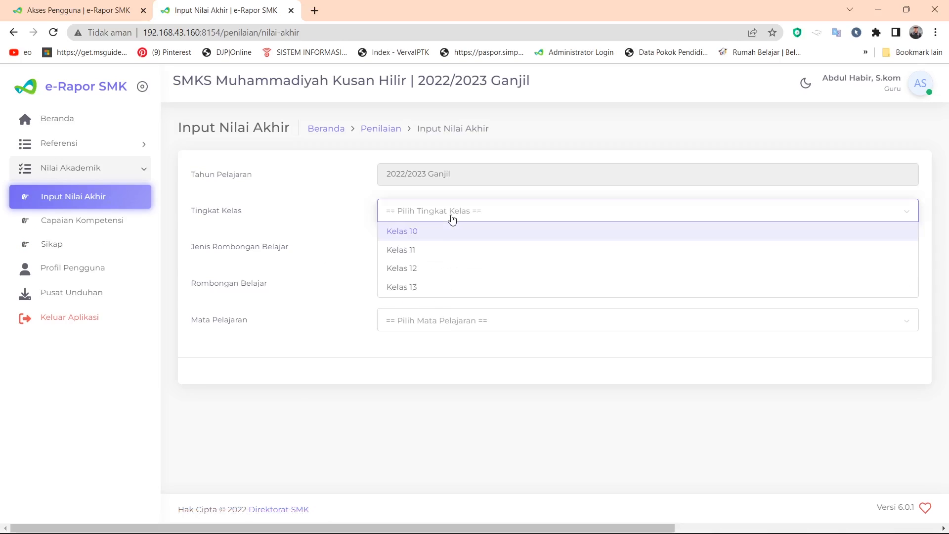
pyautogui.click(433, 241)
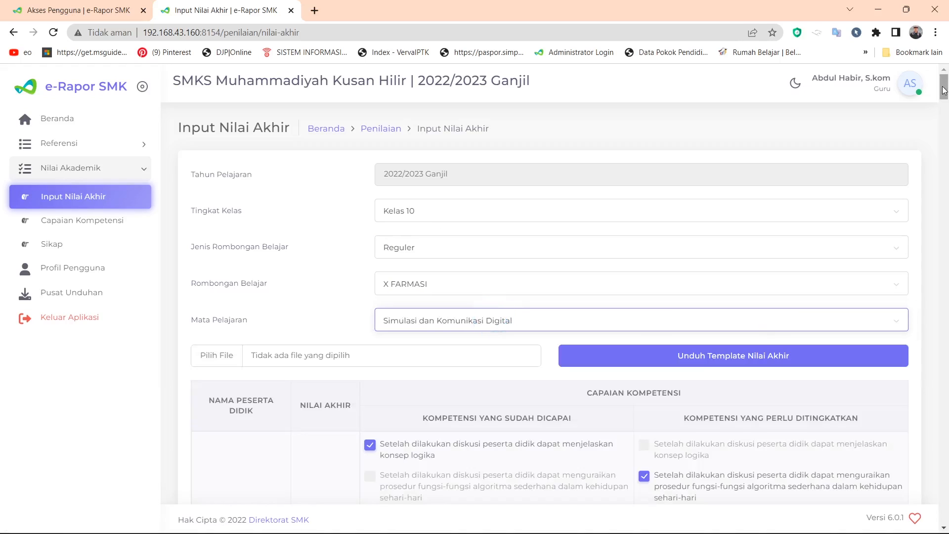
# Step: Set the second student's final grade to 75 and mark the second, fourth and sixth objectives as already achieved
pyautogui.scroll(-2, 944, 96)
pyautogui.moveTo(944, 96); pyautogui.dragTo(945, 129)
pyautogui.click(326, 173)
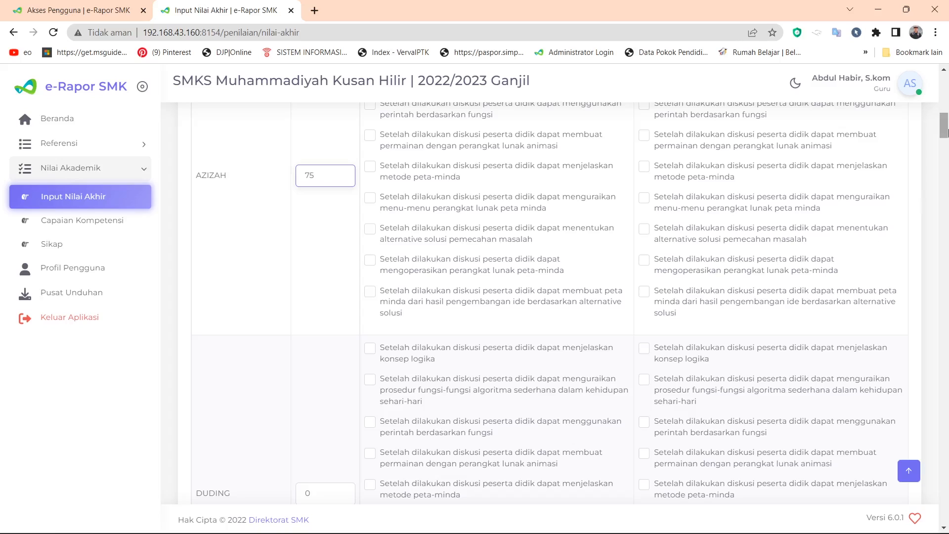
pyautogui.moveTo(948, 130); pyautogui.dragTo(948, 125)
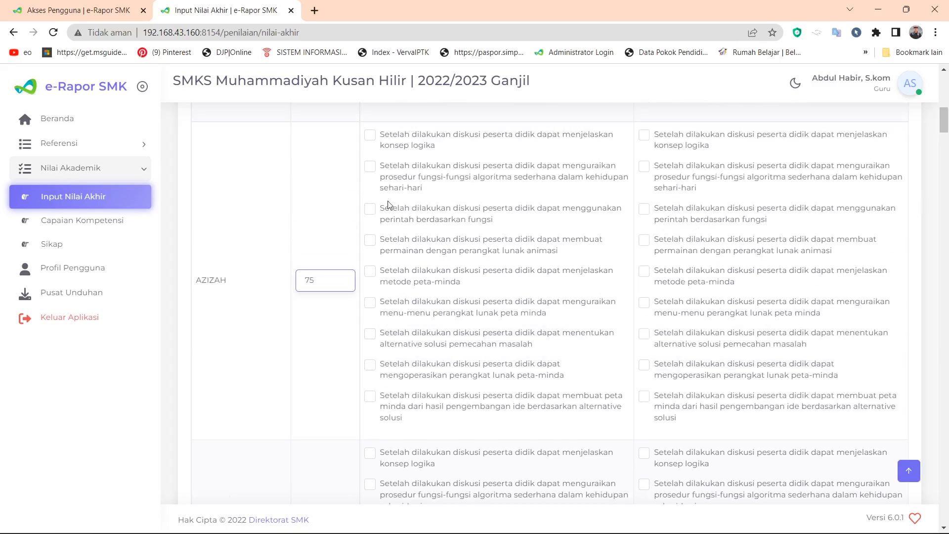
pyautogui.click(369, 169)
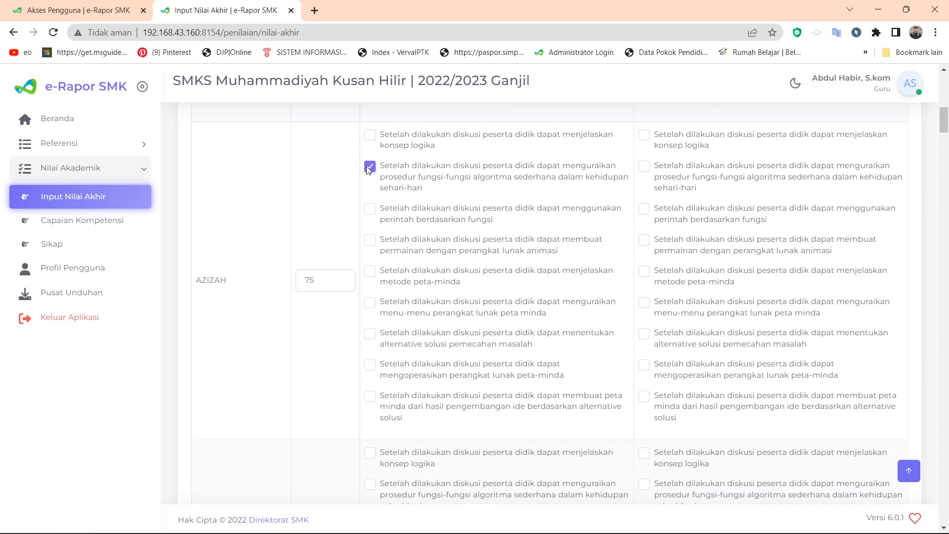
pyautogui.click(370, 241)
pyautogui.click(369, 303)
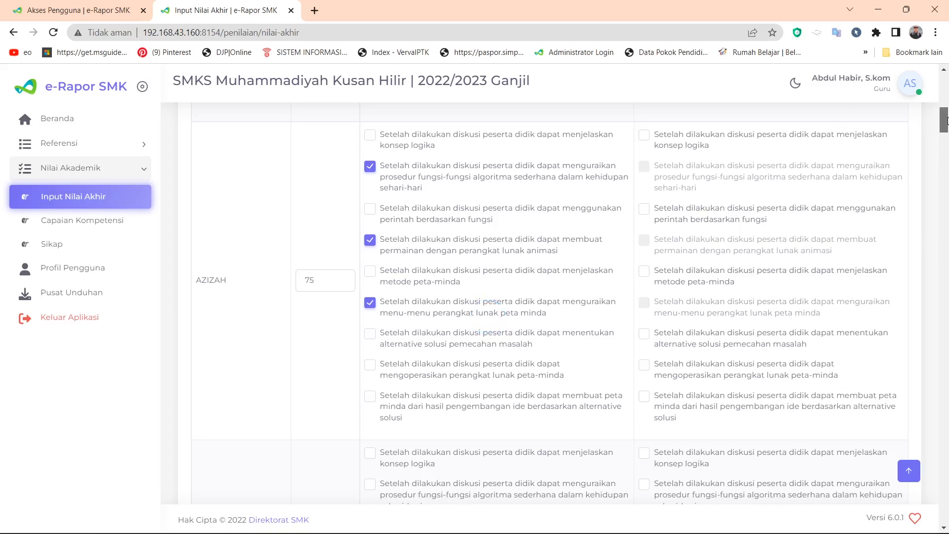
# Step: Mark the second student's first, third, fifth, seventh, eighth and ninth objectives as needing improvement, and save the final grades
pyautogui.moveTo(947, 121)
pyautogui.mouseDown()
pyautogui.moveTo(947, 95)
pyautogui.moveTo(947, 120)
pyautogui.mouseUp()
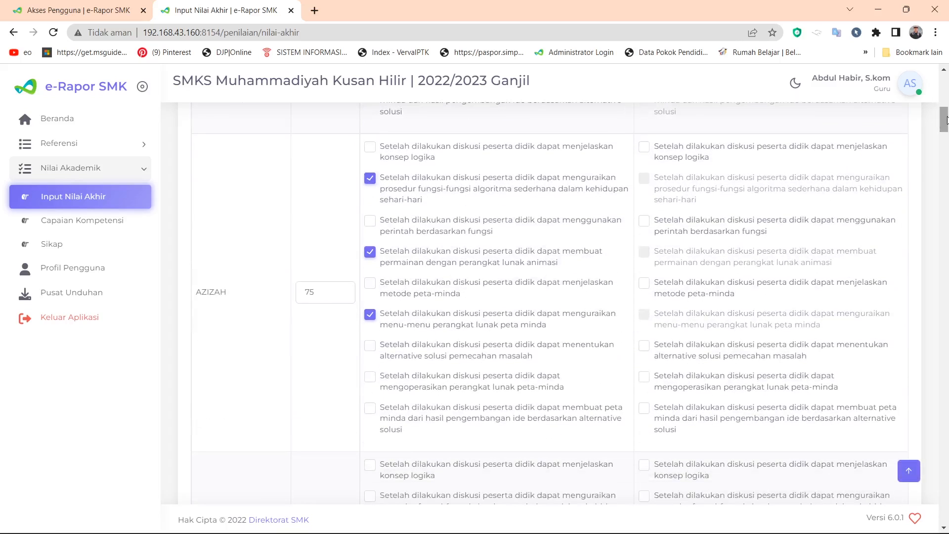
pyautogui.click(645, 147)
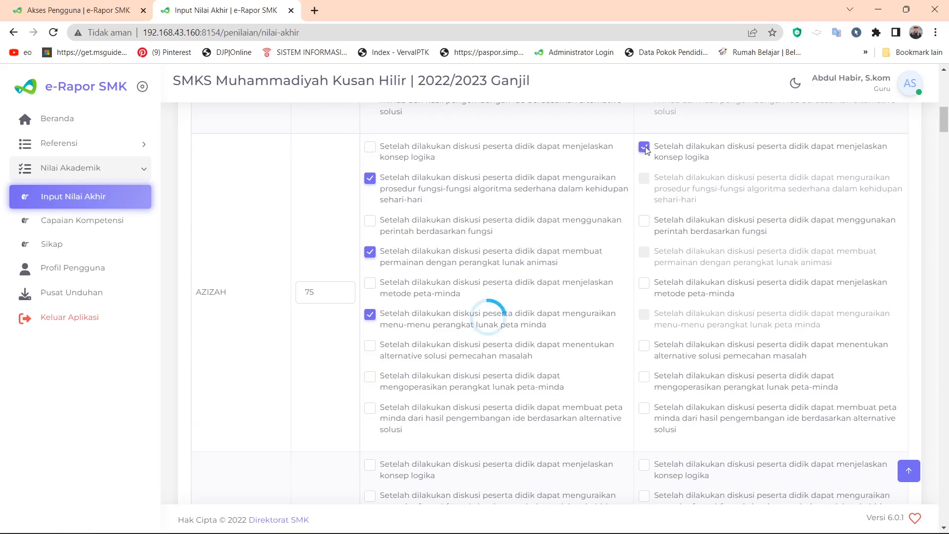
pyautogui.click(645, 221)
pyautogui.click(645, 284)
pyautogui.click(644, 346)
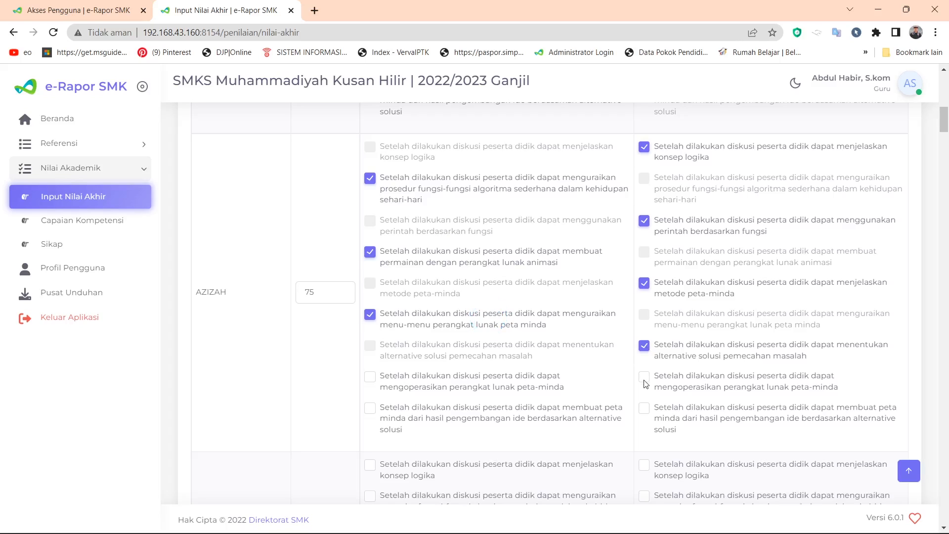
pyautogui.click(645, 377)
pyautogui.click(645, 408)
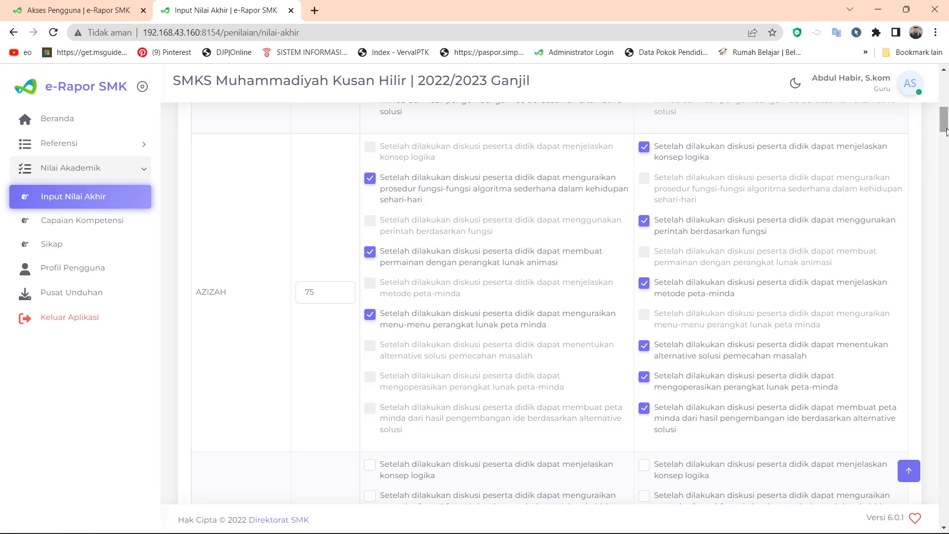
pyautogui.moveTo(946, 132); pyautogui.dragTo(945, 527)
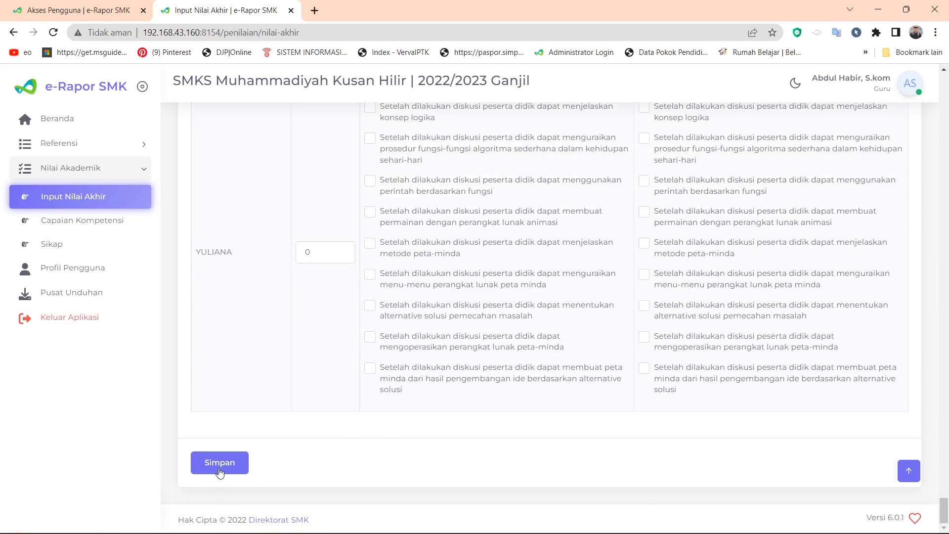
pyautogui.click(220, 466)
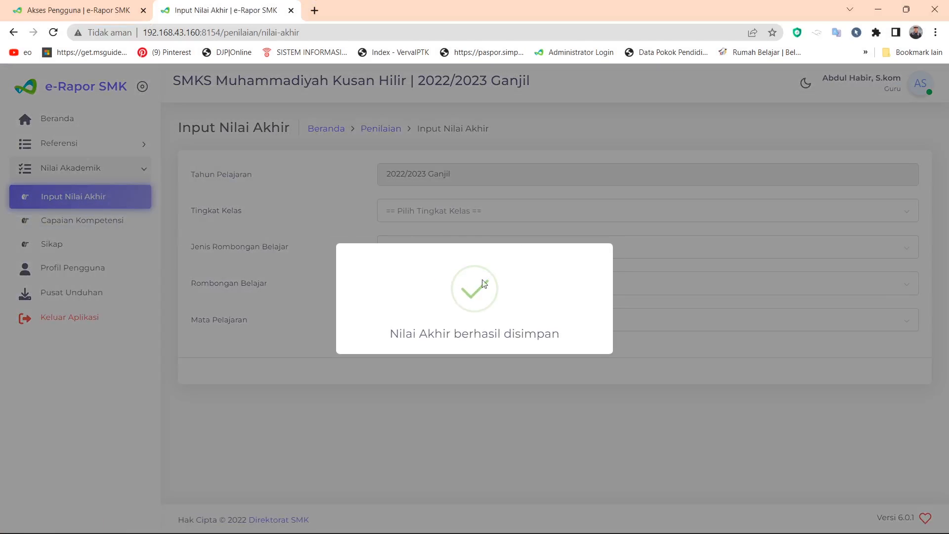
# Step: Load the Capaian Kompetensi for Kelas 10, Reguler, class X FARMASI and the subject Simulasi dan Komunikasi Digital to review the second student's descriptions
pyautogui.click(303, 238)
pyautogui.click(83, 233)
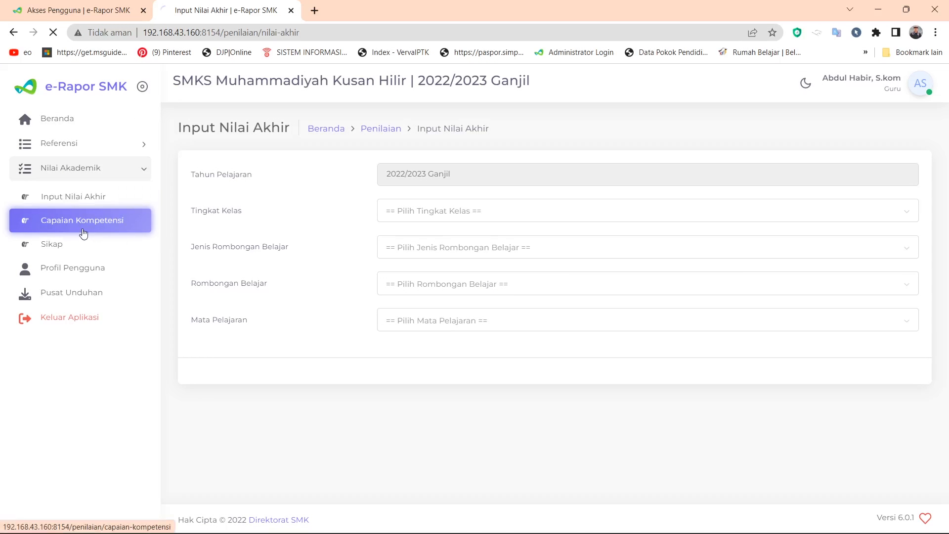
pyautogui.click(445, 211)
pyautogui.click(444, 238)
pyautogui.click(435, 247)
pyautogui.click(423, 276)
pyautogui.click(422, 284)
pyautogui.click(418, 314)
pyautogui.click(413, 325)
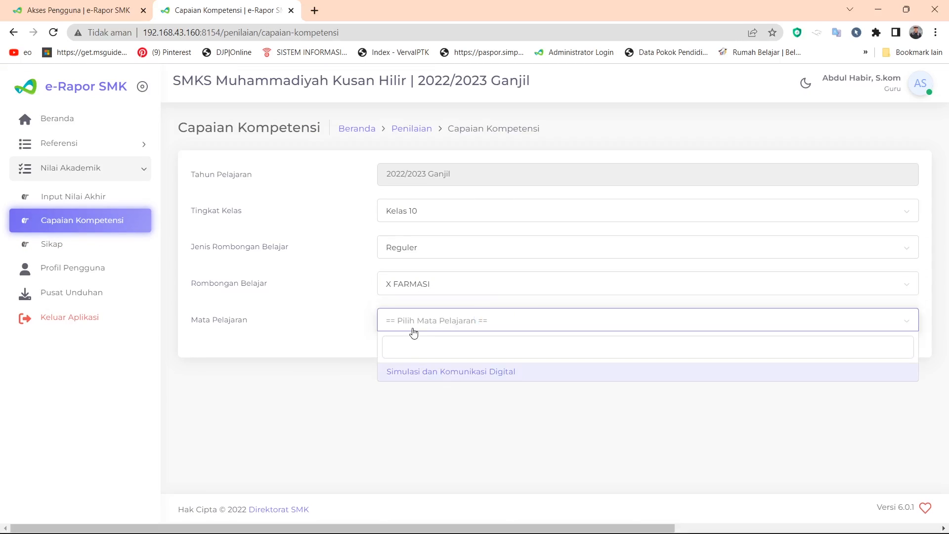
pyautogui.click(425, 371)
pyautogui.moveTo(947, 124); pyautogui.dragTo(948, 159)
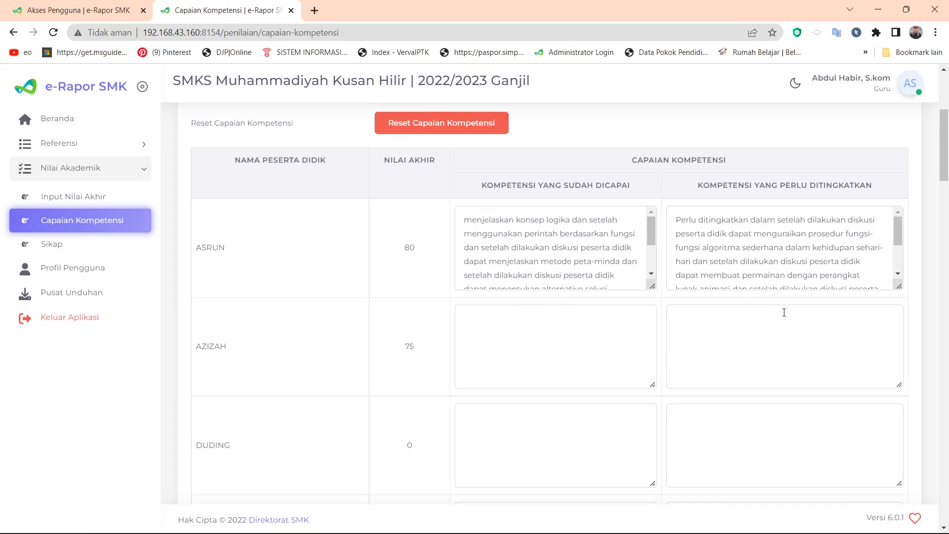
# Step: Reset the Capaian Kompetensi, reload the Kelas 10 X FARMASI descriptions, and save them
pyautogui.click(422, 124)
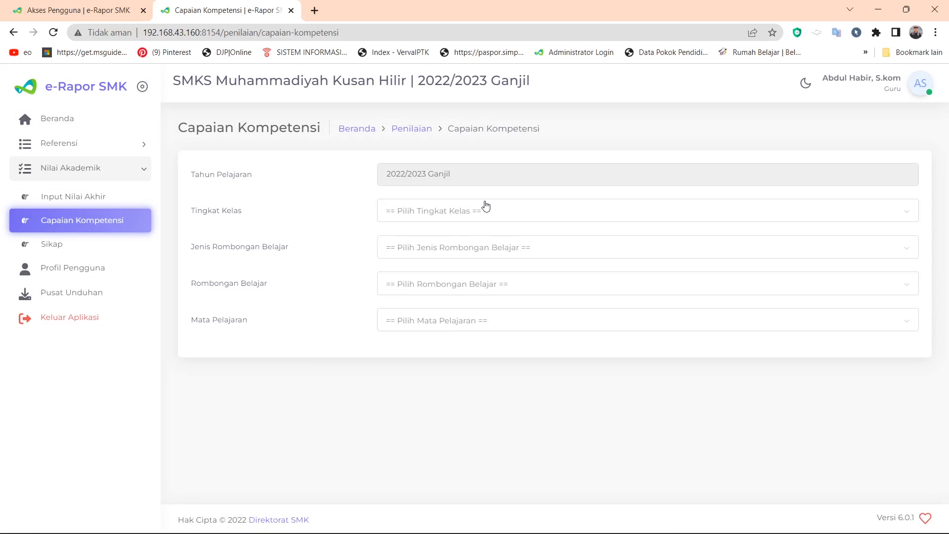
pyautogui.click(484, 209)
pyautogui.click(431, 241)
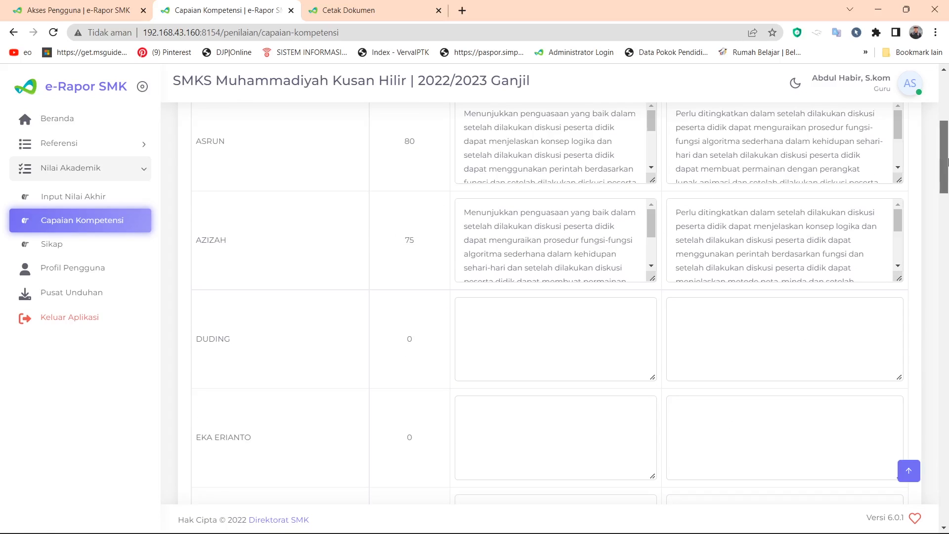
pyautogui.moveTo(948, 159); pyautogui.dragTo(948, 494)
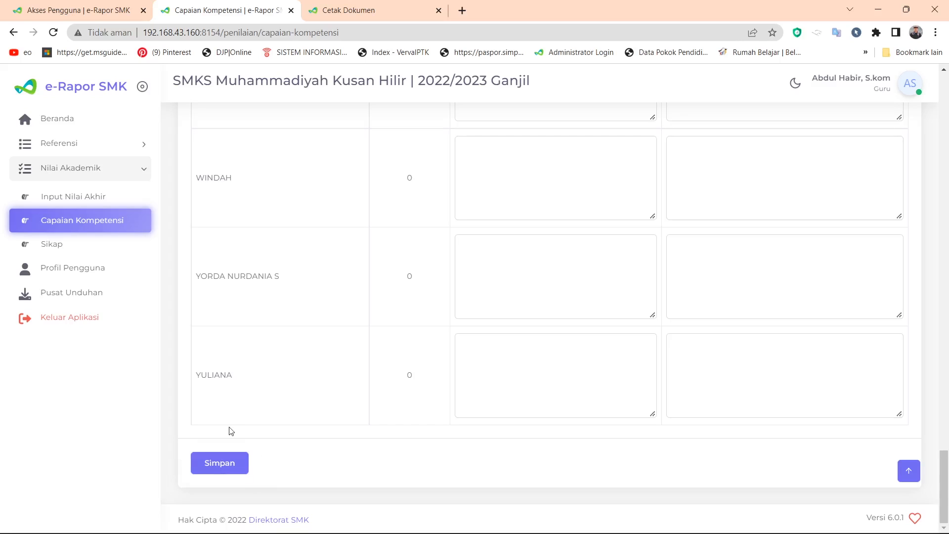
pyautogui.click(222, 465)
# Step: Start a new Sikap assessment record for Kelas 10, class X FARMASI, and choose the first student in the list
pyautogui.click(51, 253)
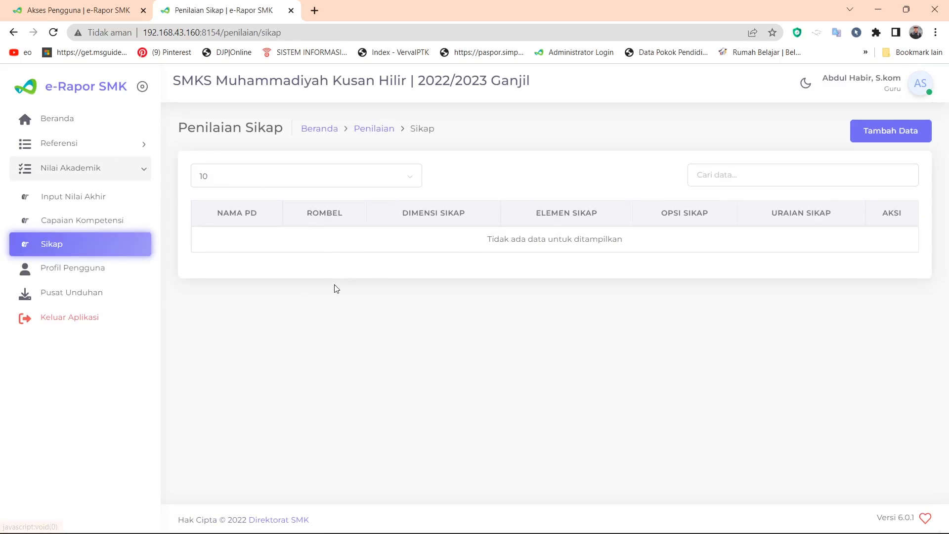
pyautogui.click(892, 131)
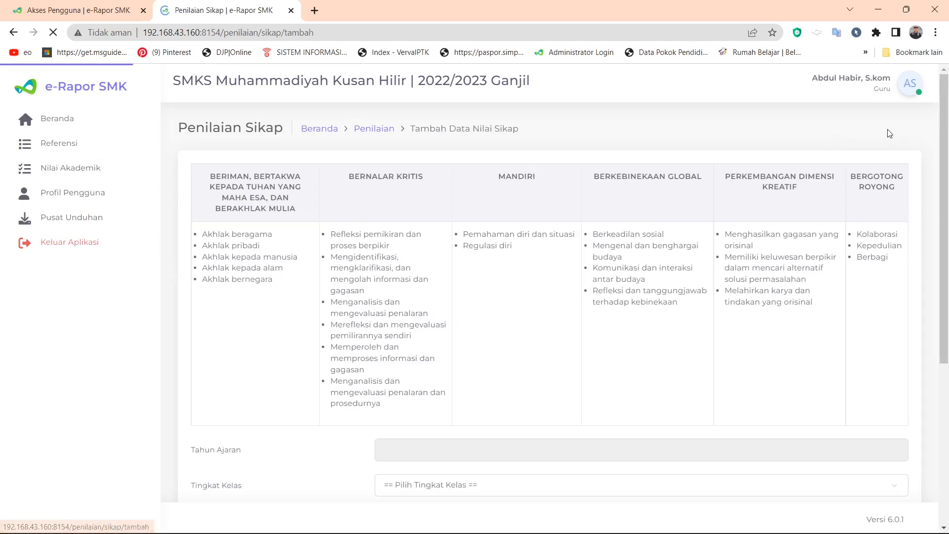
pyautogui.scroll(-4, 948, 174)
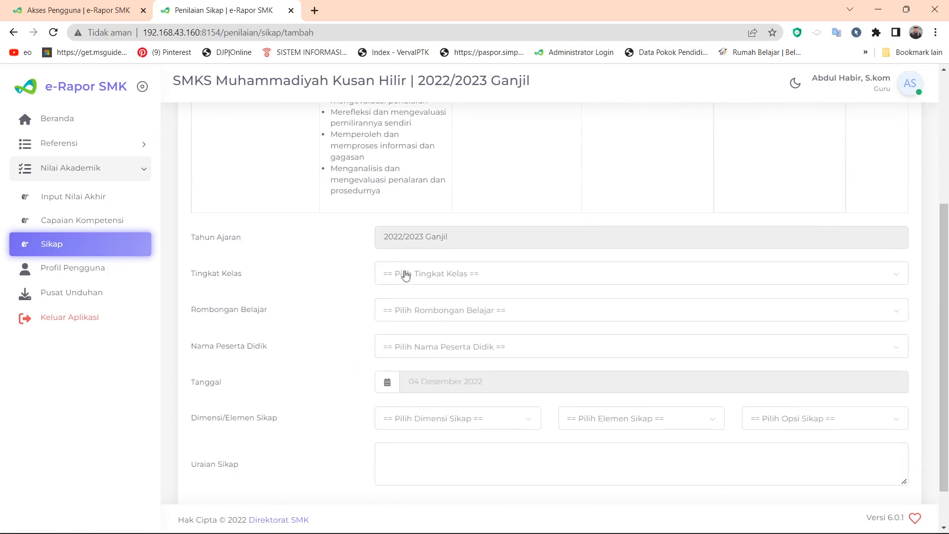
pyautogui.click(406, 276)
pyautogui.click(406, 295)
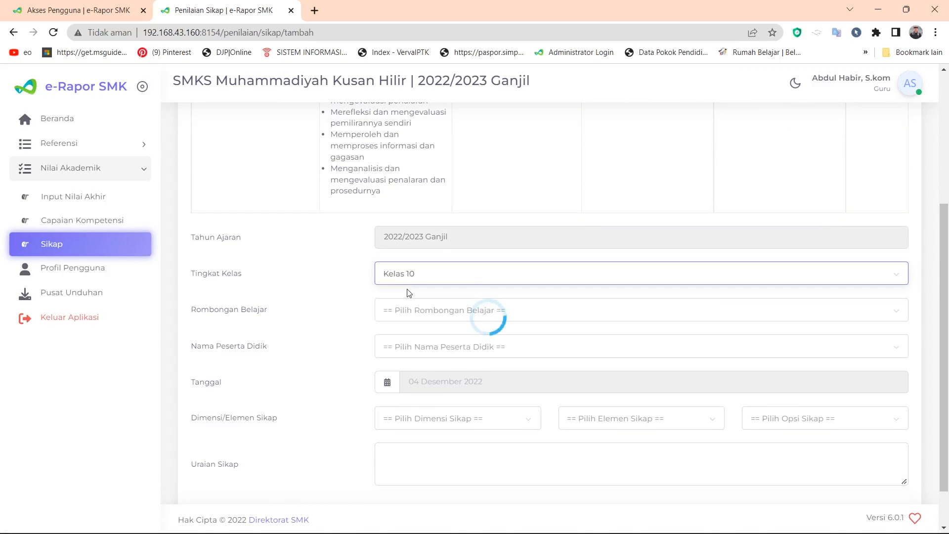
pyautogui.click(427, 313)
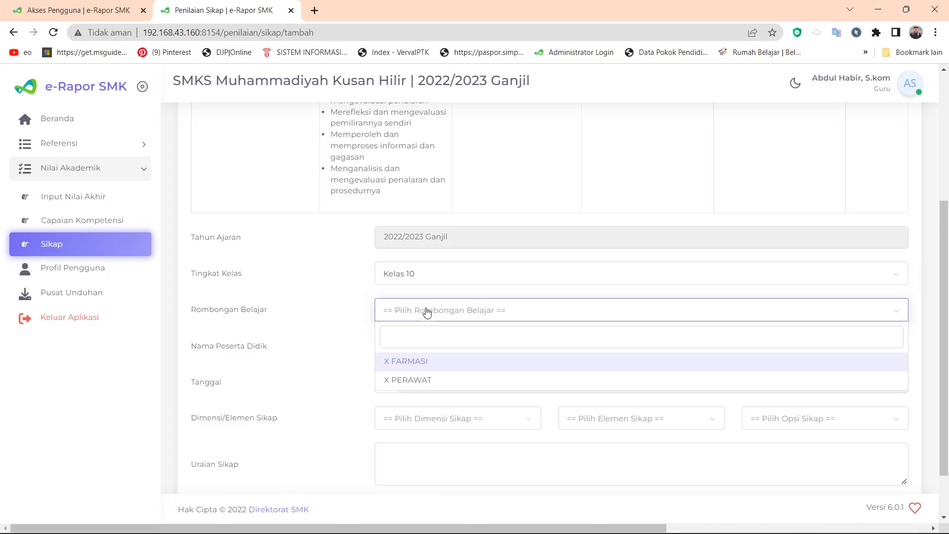
pyautogui.click(417, 364)
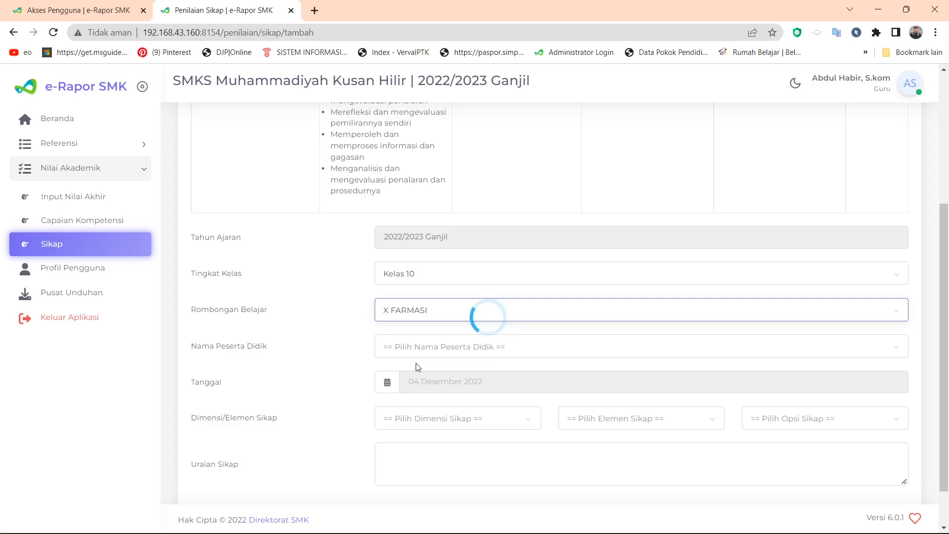
pyautogui.click(424, 360)
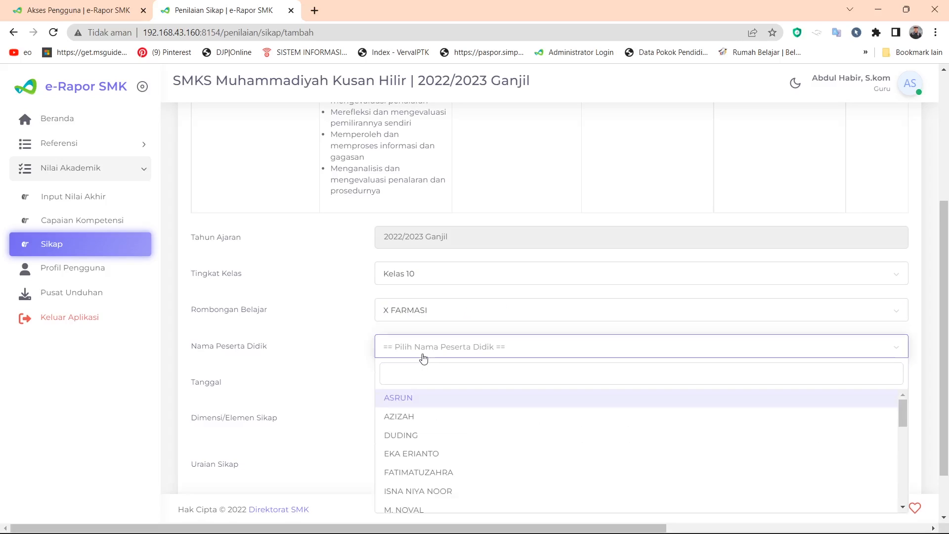
pyautogui.click(413, 398)
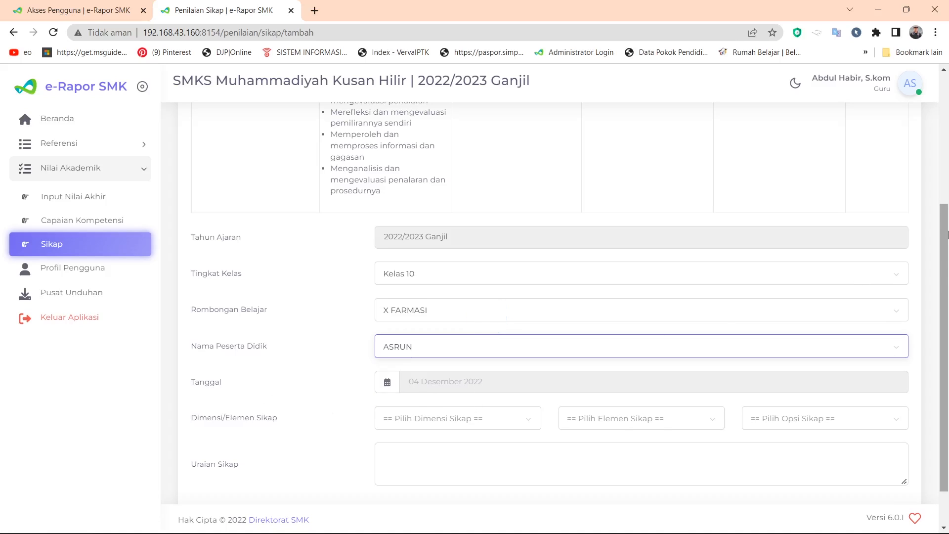
# Step: Set the attitude dimension to "Beriman, bertakwa kepada Tuhan Yang Maha Esa, dan Berakhlak Mulia", the element to Akhlak kepada alam and the option to Positif
pyautogui.moveTo(948, 235); pyautogui.dragTo(885, 103)
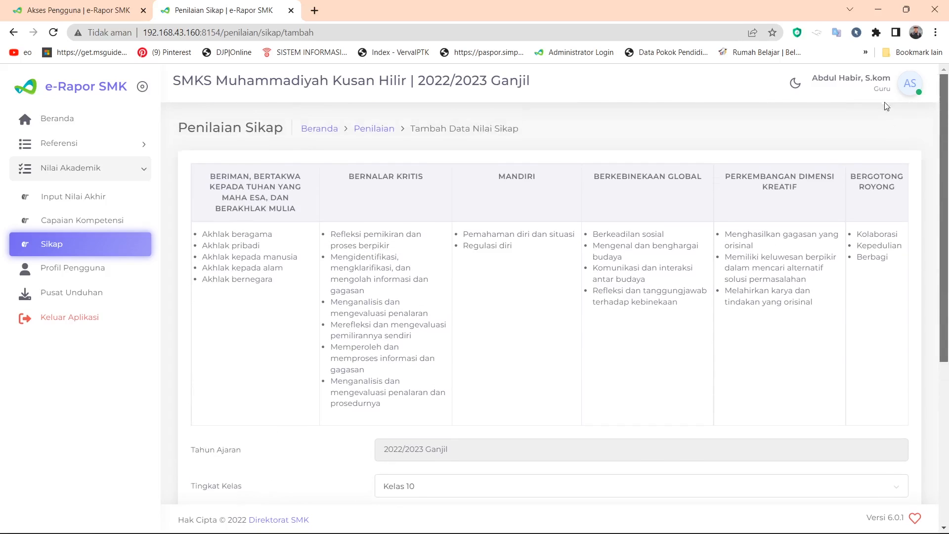
pyautogui.scroll(-5, 919, 220)
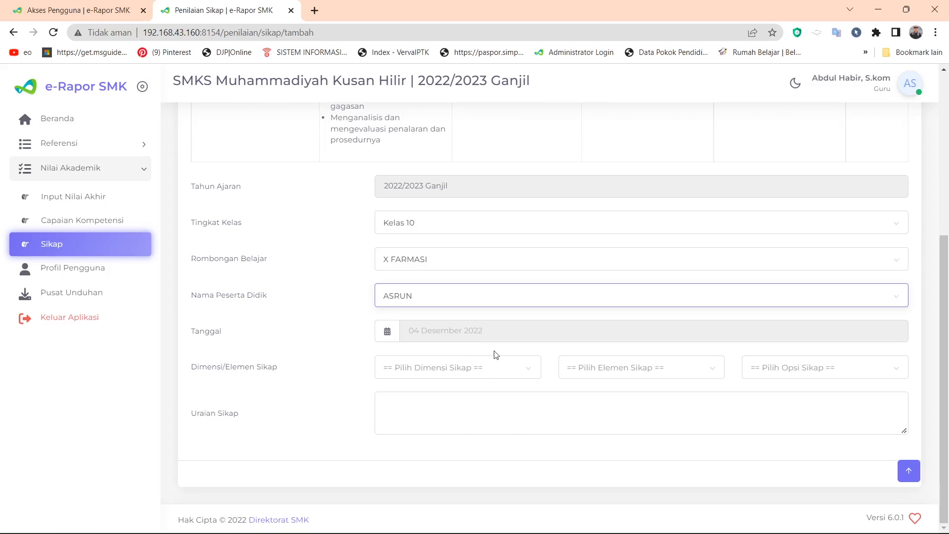
pyautogui.click(491, 375)
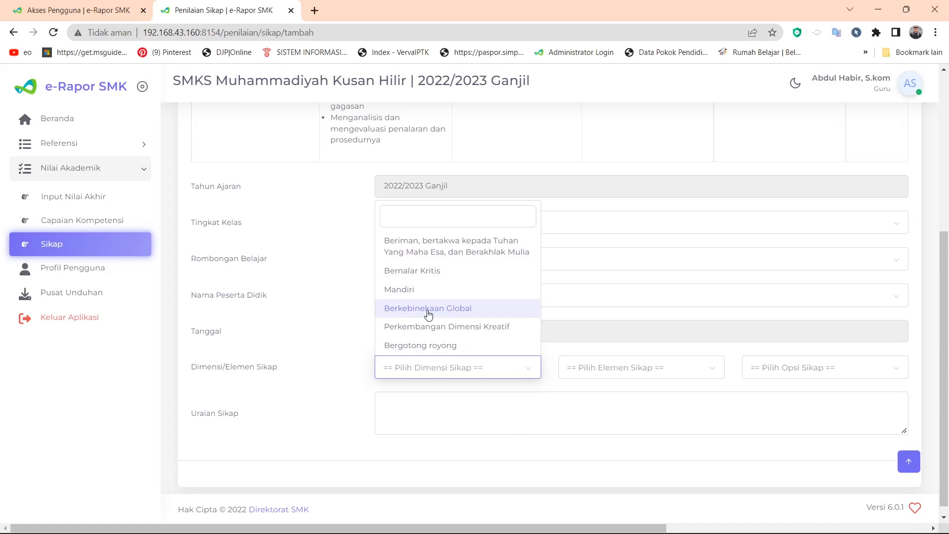
pyautogui.click(421, 254)
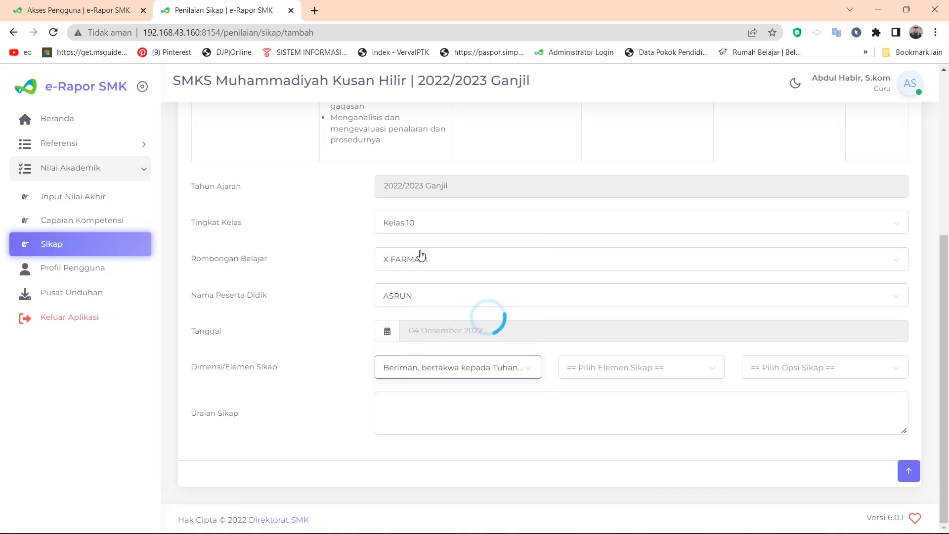
pyautogui.click(565, 381)
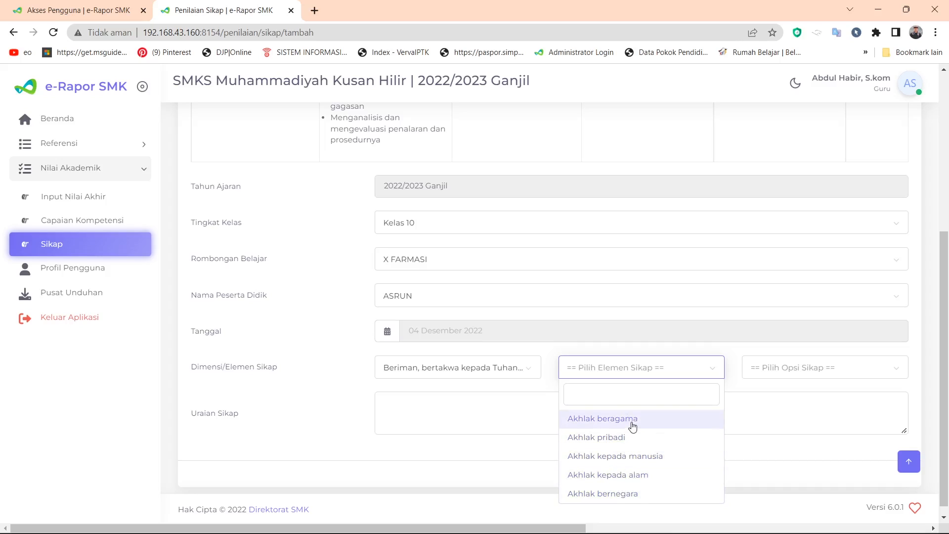
pyautogui.click(605, 476)
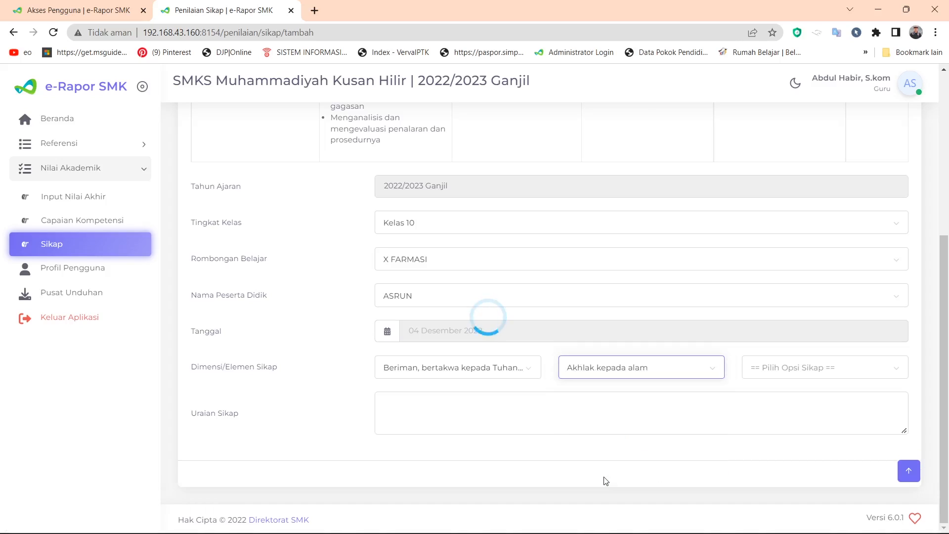
pyautogui.click(783, 369)
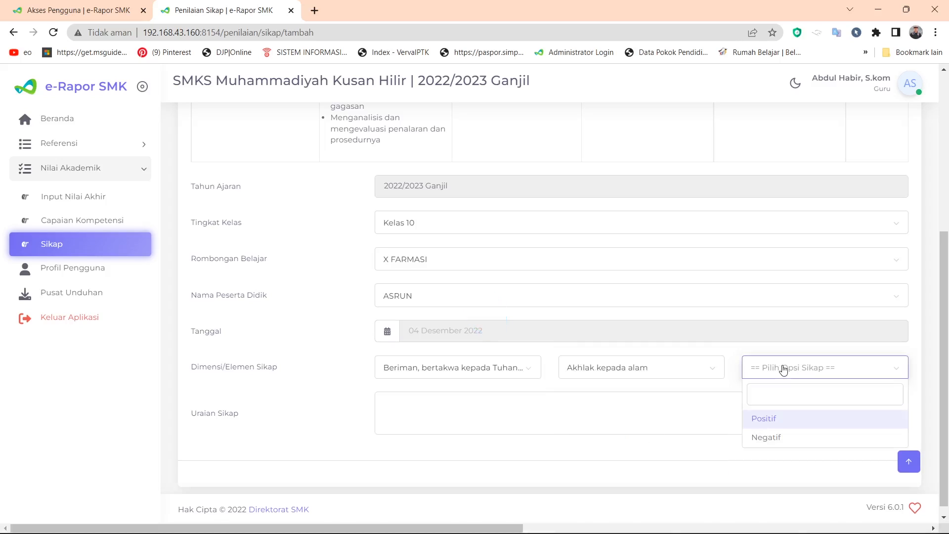
pyautogui.click(780, 428)
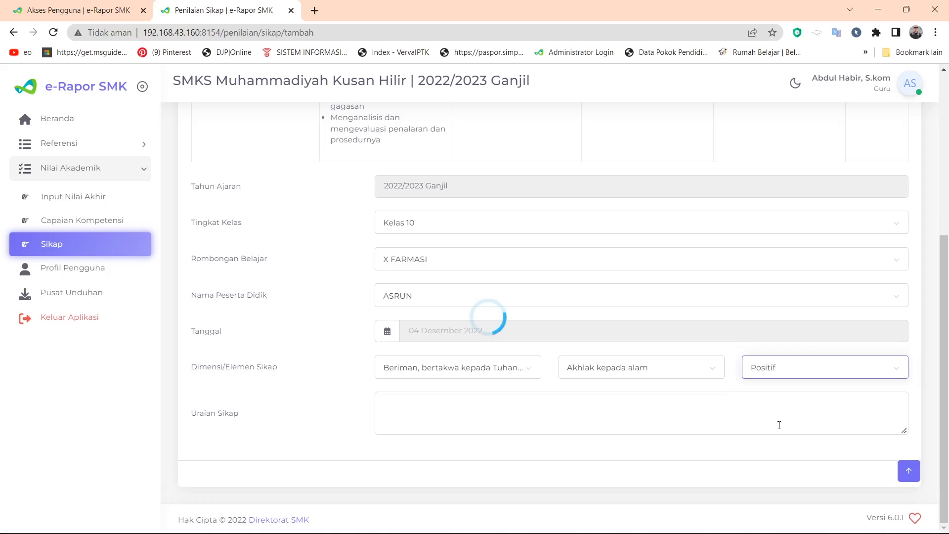
# Step: Enter "Membuang sampah pada tempatnya" as the attitude description and try to save the record
pyautogui.click(423, 399)
pyautogui.write('ME')
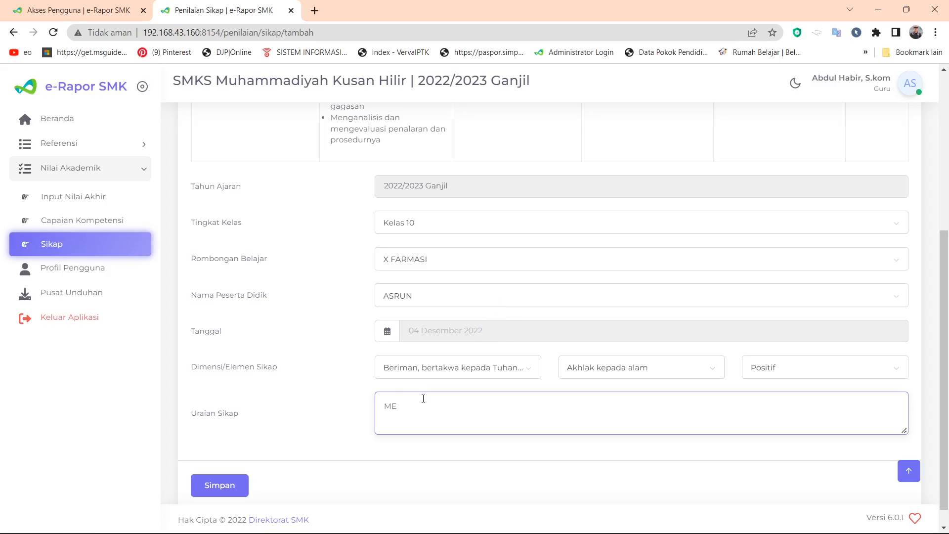
pyautogui.press('BackSpace')
pyautogui.write('embuang sampah o')
pyautogui.press('BackSpace')
pyautogui.write('pada tempatnya')
pyautogui.click(224, 484)
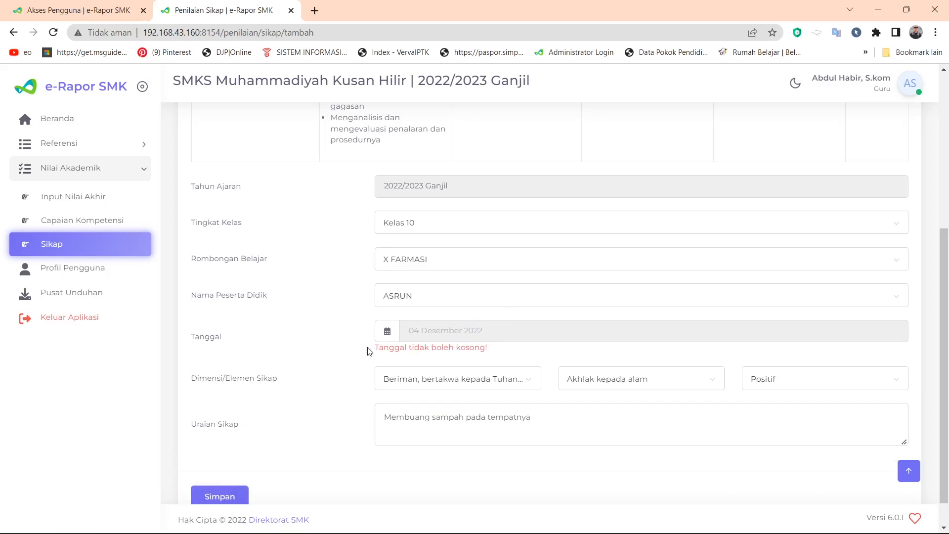
# Step: Set the attitude record's date to 08 November 2022 and save the record
pyautogui.click(469, 327)
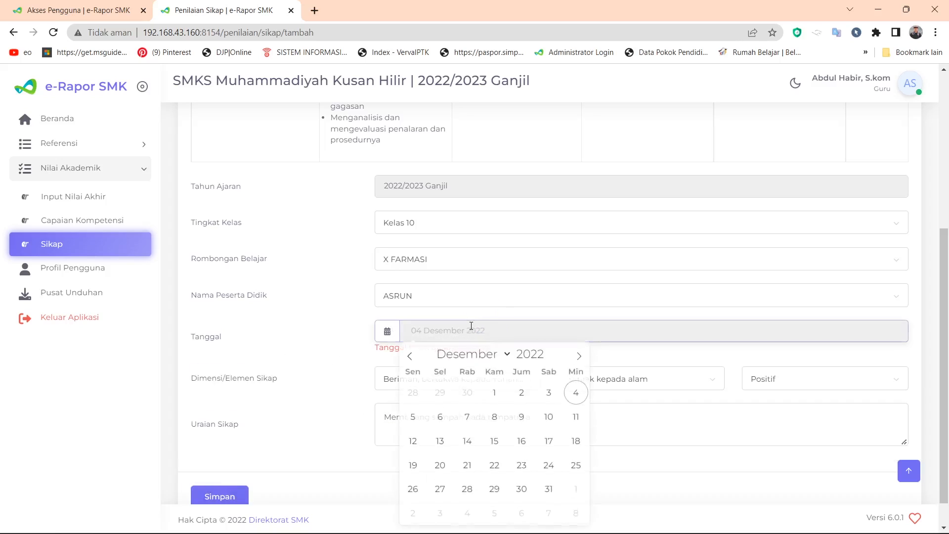
pyautogui.click(410, 357)
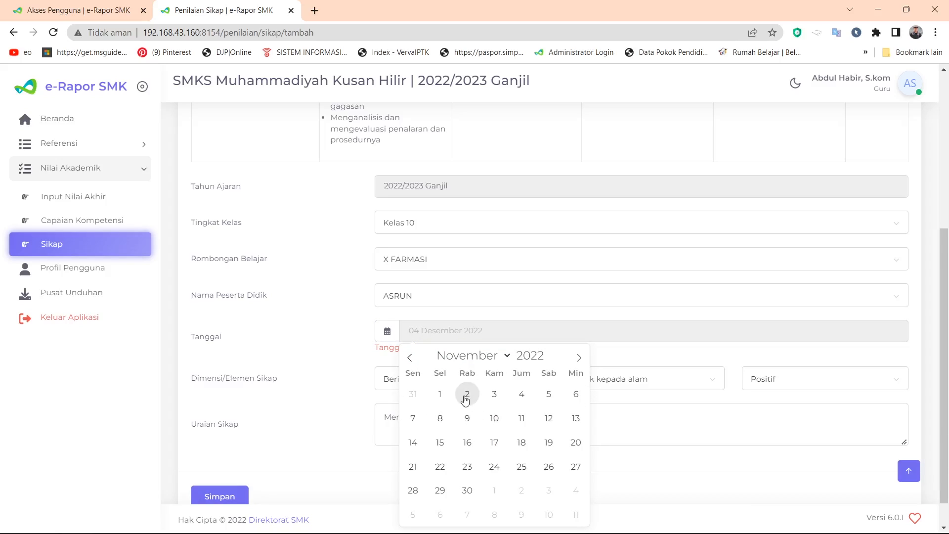
pyautogui.click(439, 419)
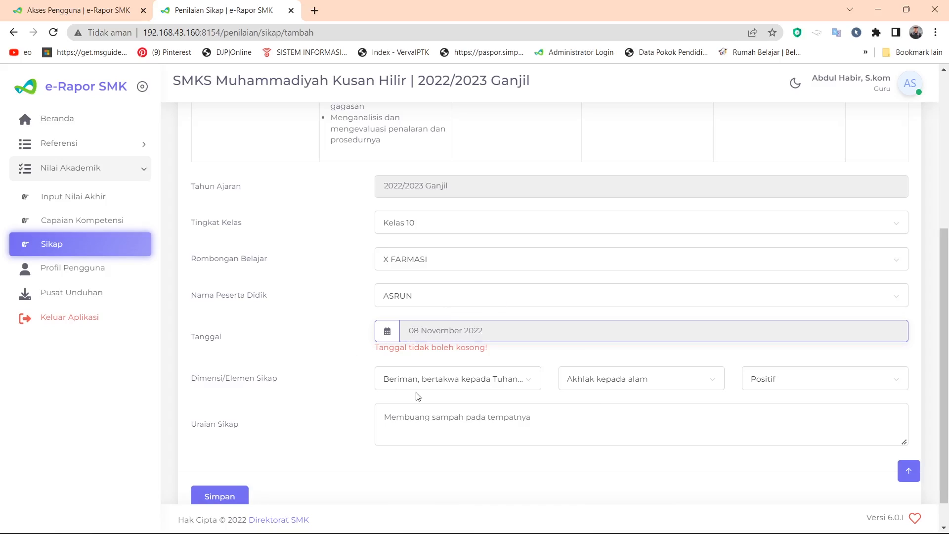
pyautogui.click(221, 492)
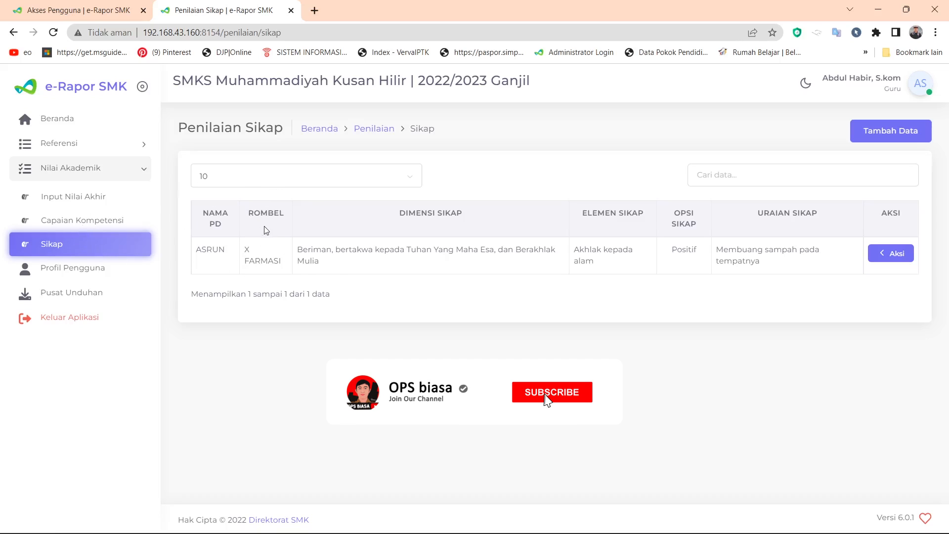
pyautogui.click(147, 169)
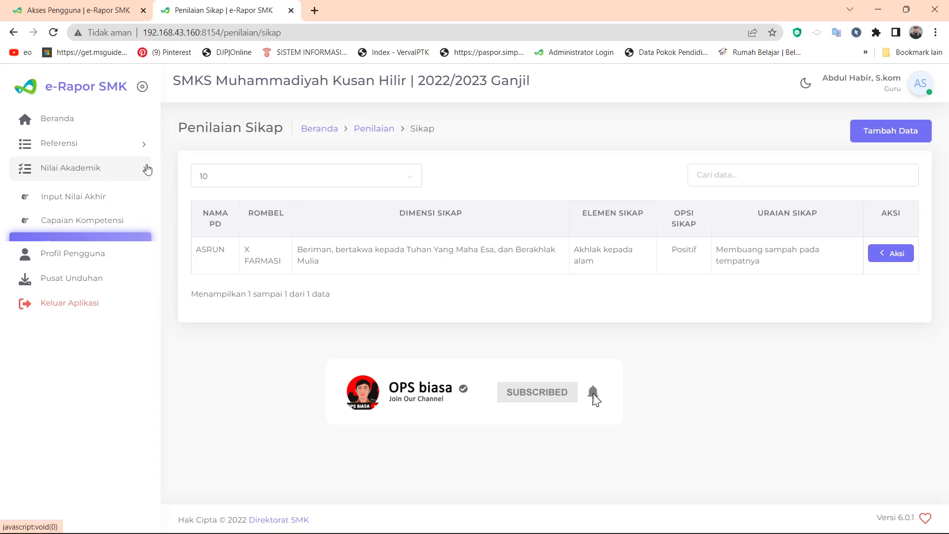
# Step: Log out of the subject teacher's account and log in with the homeroom teacher's saved e-mail and password for 2022/2023 Ganjil
pyautogui.click(148, 169)
pyautogui.click(148, 170)
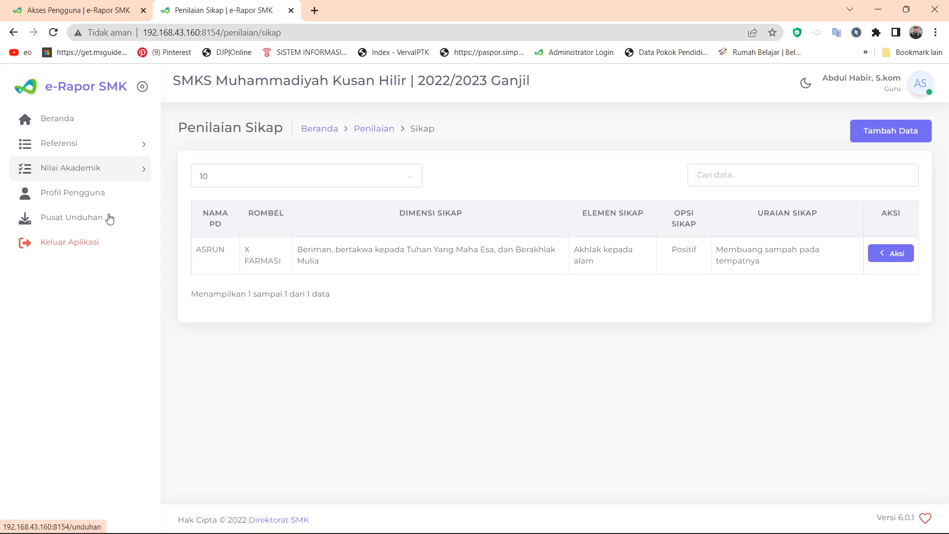
pyautogui.click(94, 247)
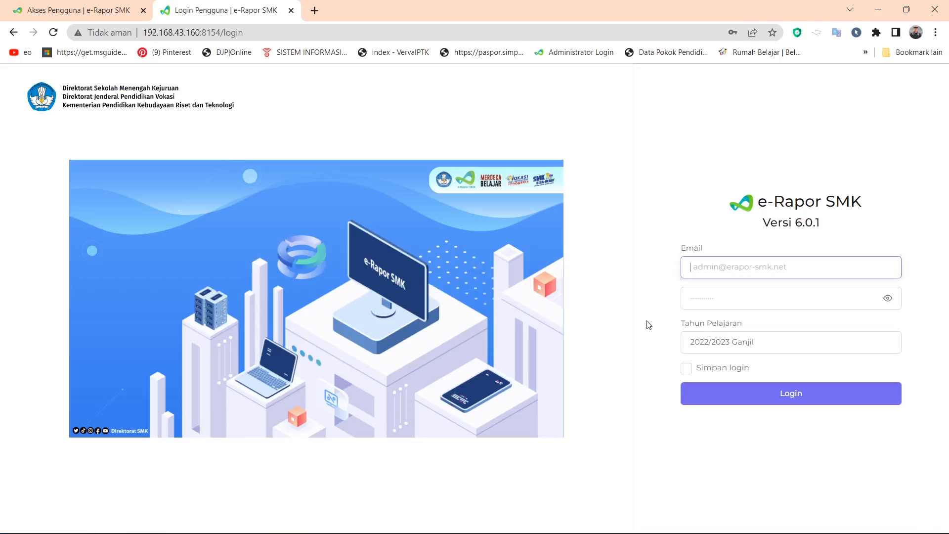
pyautogui.click(746, 273)
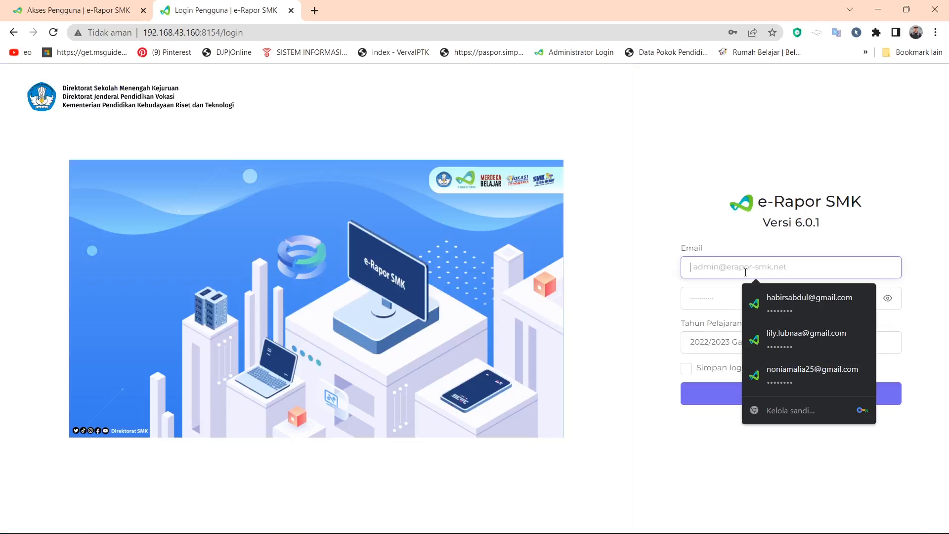
pyautogui.click(795, 340)
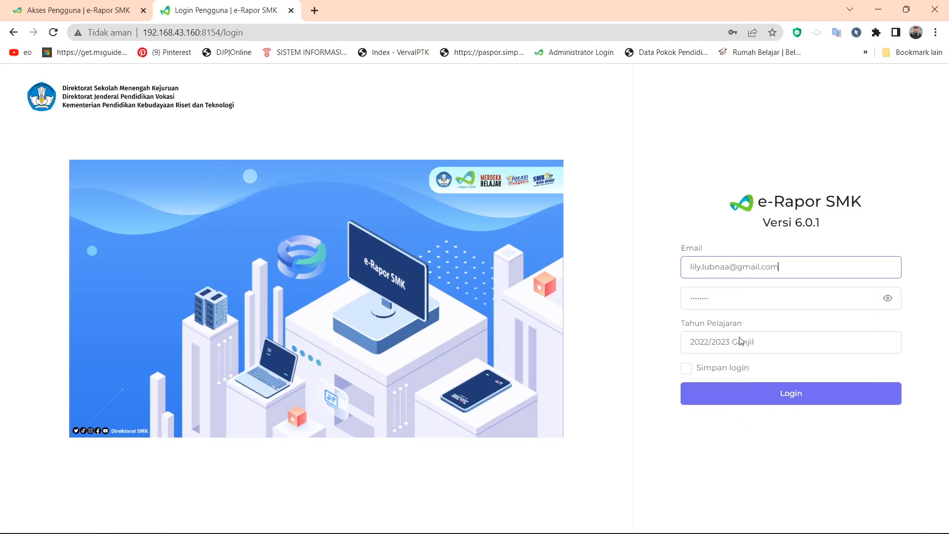
pyautogui.click(756, 403)
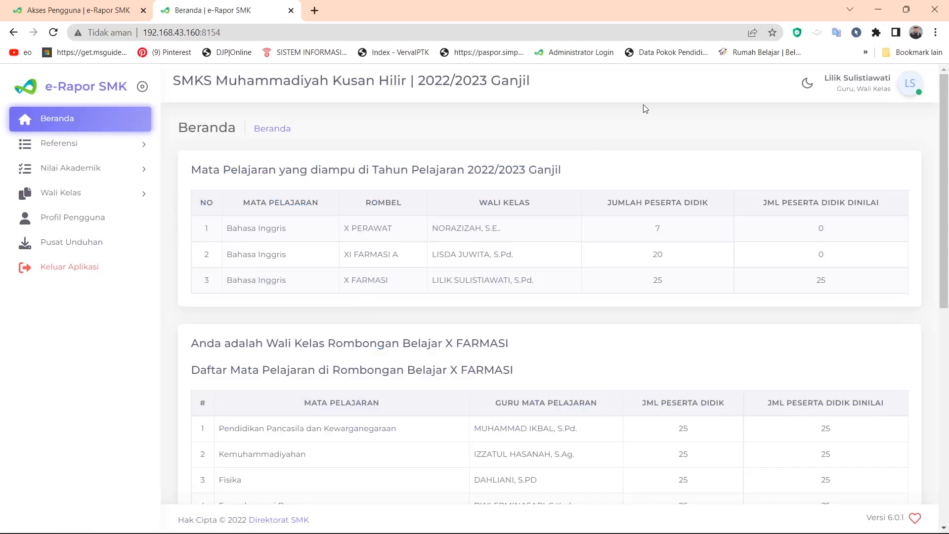
# Step: Open the Rapor Akademik PDF of the first student from the homeroom teacher's Cetak Rapor page
pyautogui.click(67, 193)
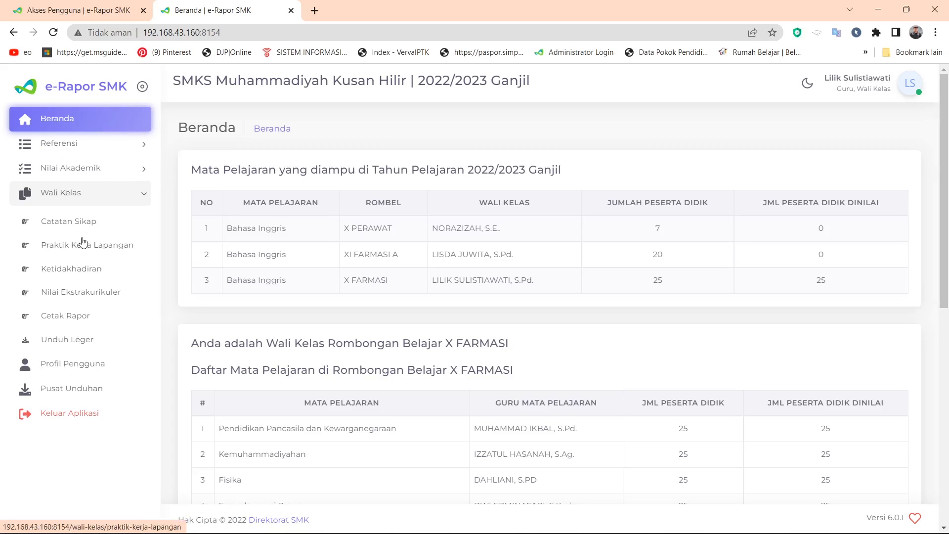
pyautogui.click(68, 319)
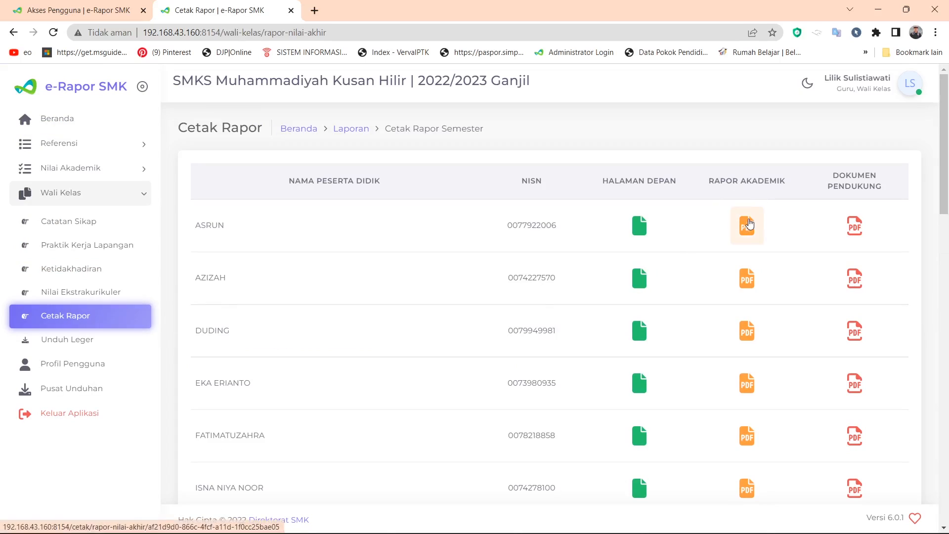
pyautogui.click(748, 225)
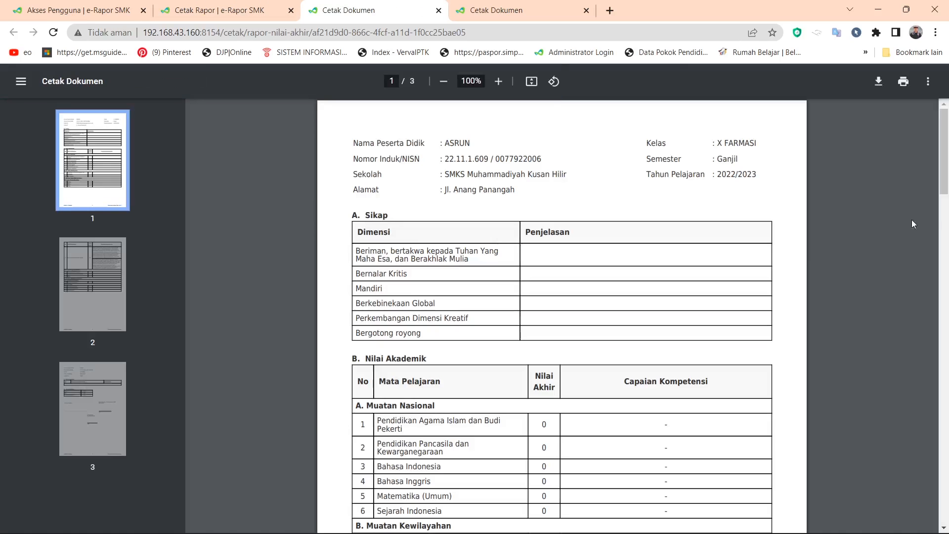
# Step: Examine the final grade and Capaian Kompetensi for Simulasi dan Komunikasi Digital in the report, and close both Cetak Dokumen documents
pyautogui.moveTo(947, 171); pyautogui.dragTo(948, 299)
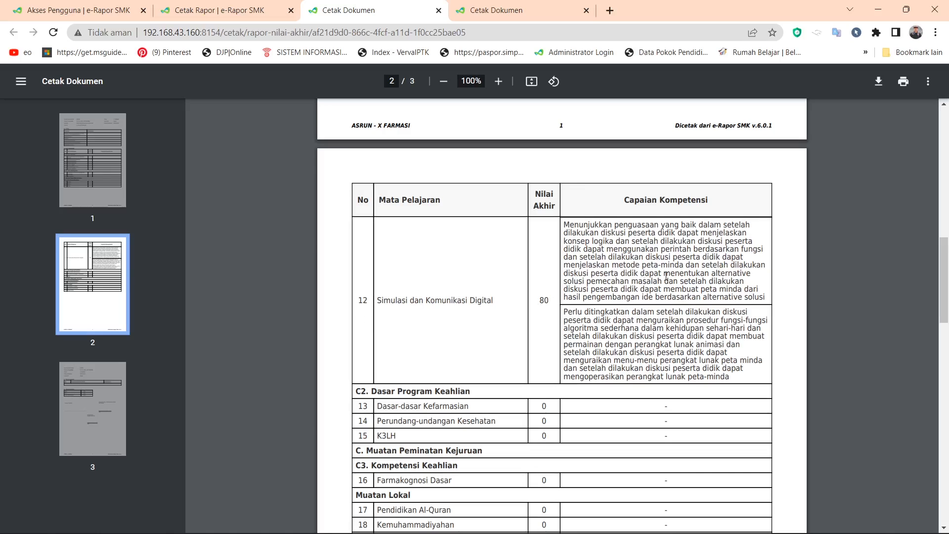
pyautogui.moveTo(948, 266); pyautogui.dragTo(948, 307)
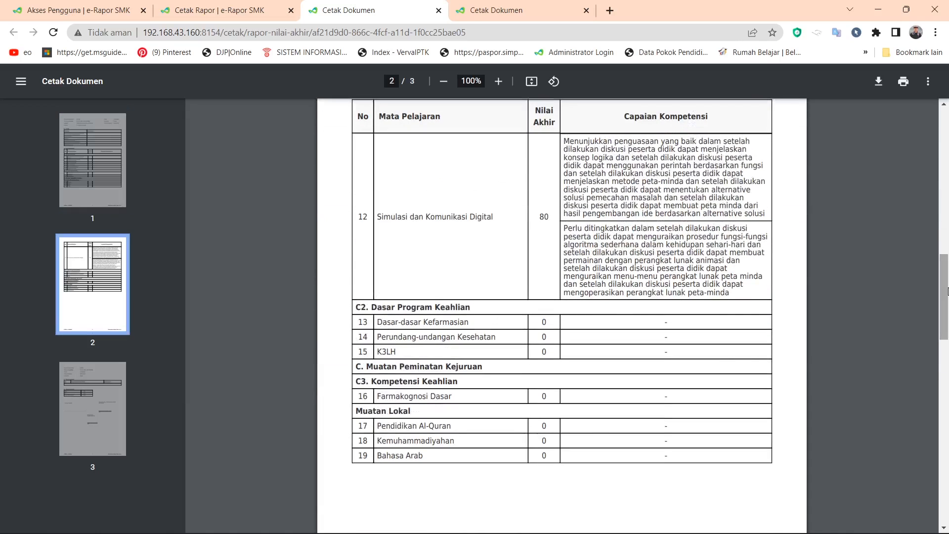
pyautogui.click(439, 10)
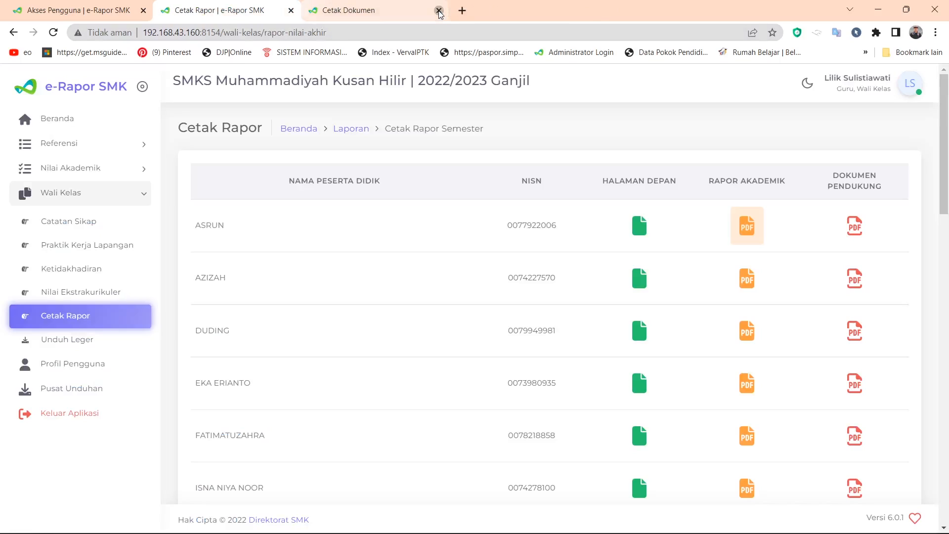
pyautogui.click(439, 11)
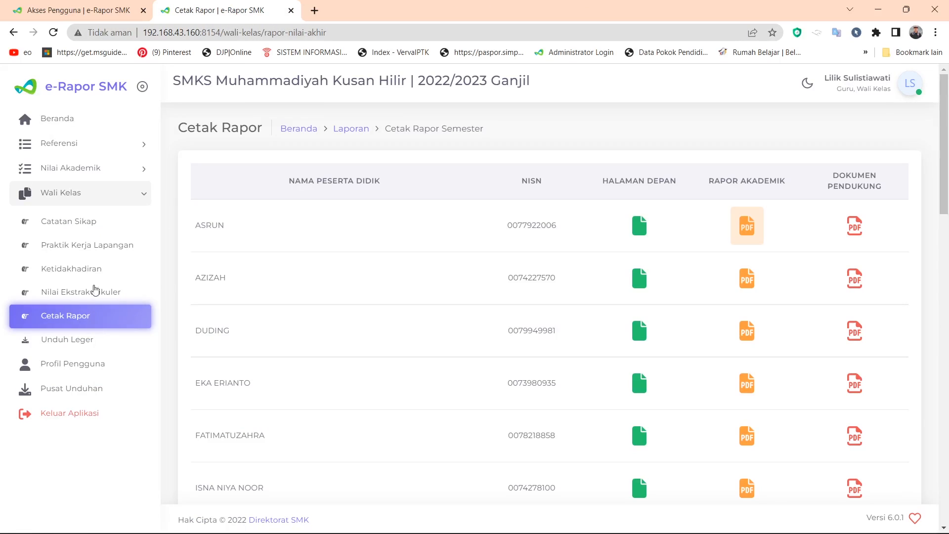
pyautogui.click(135, 196)
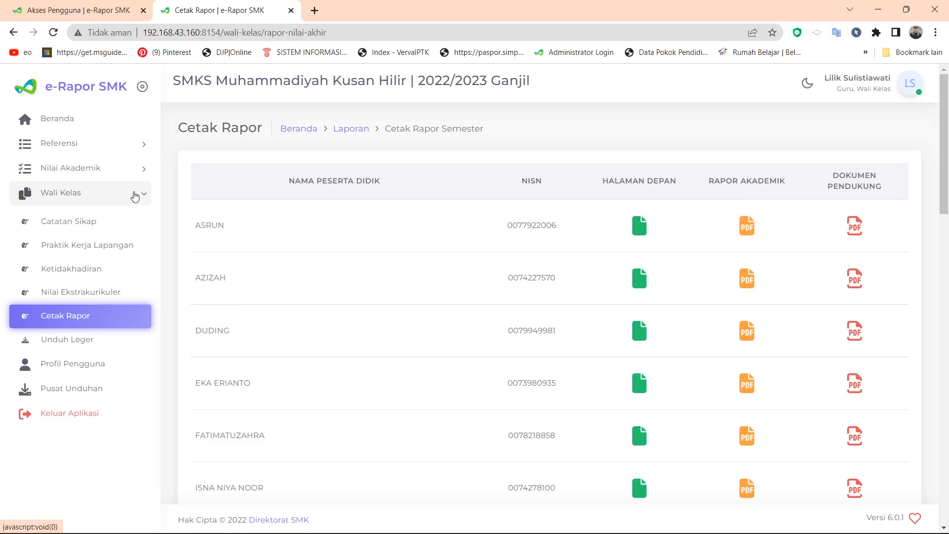
pyautogui.click(135, 196)
pyautogui.click(134, 196)
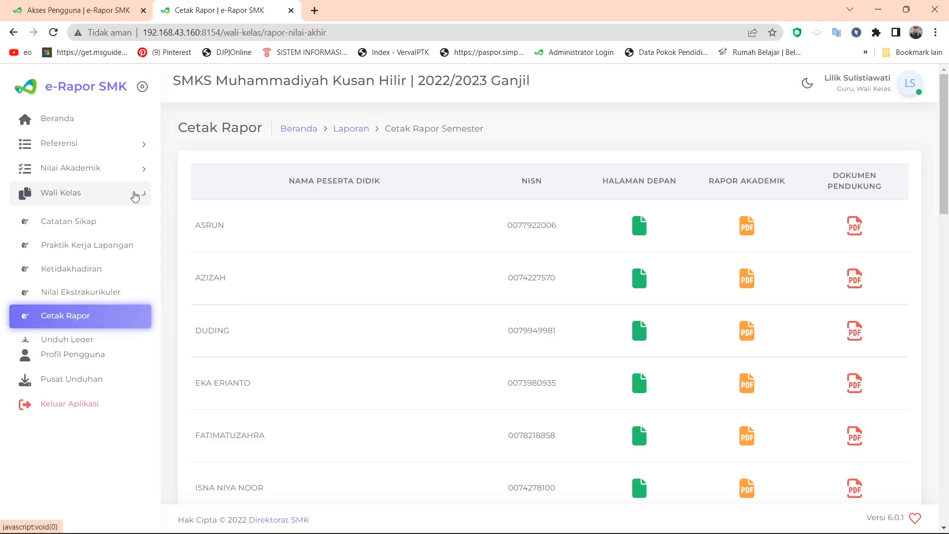